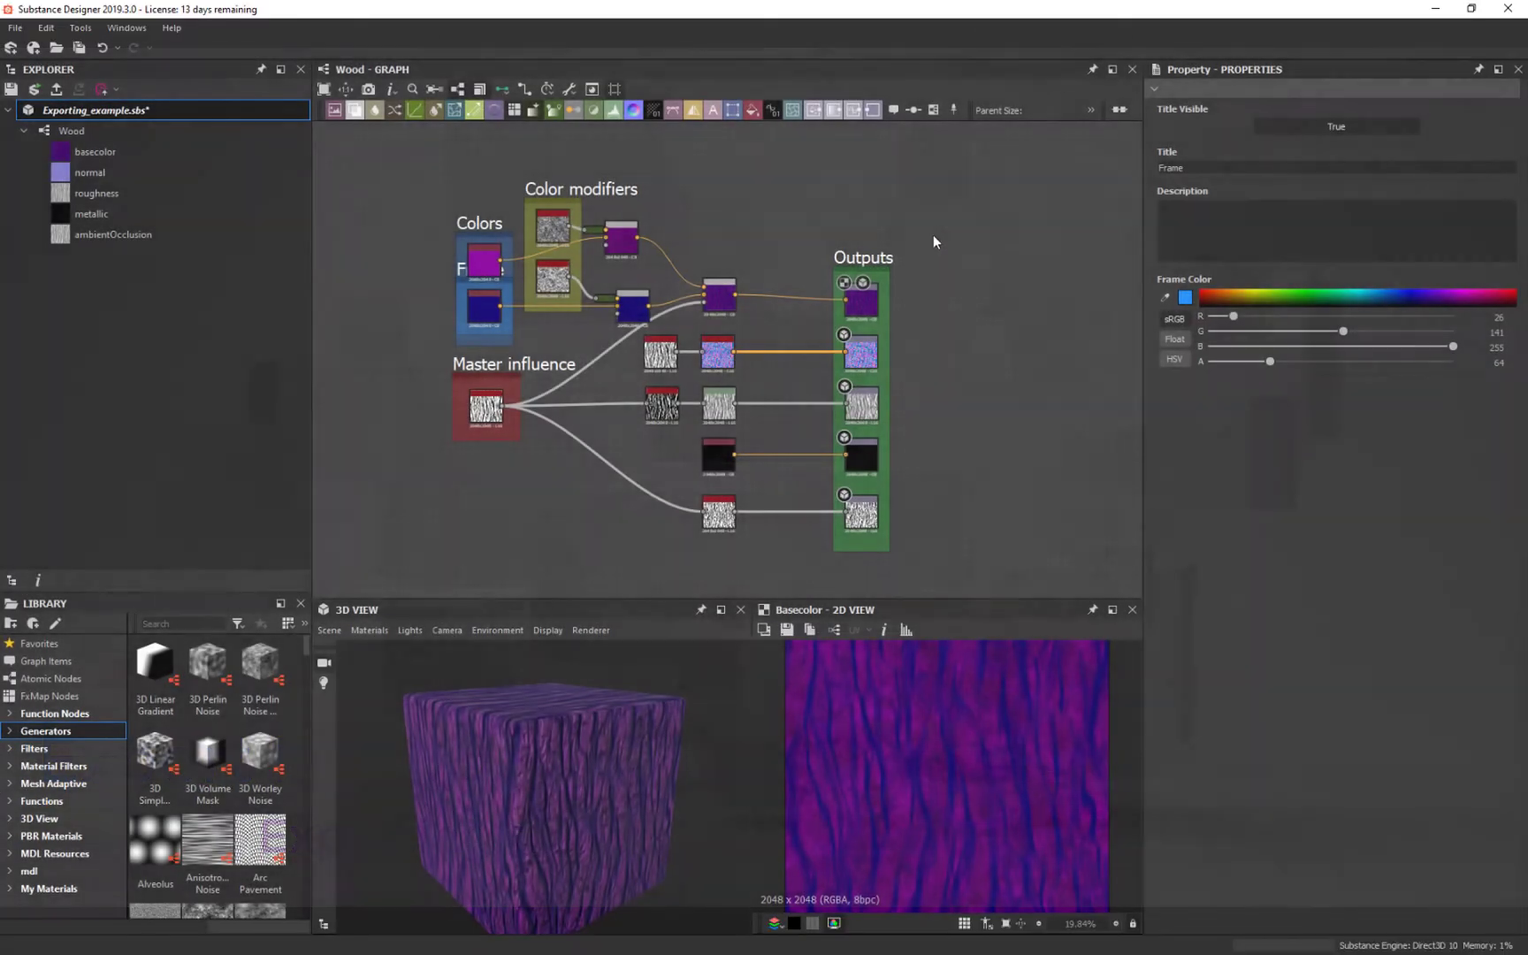
Step: Save the Exporting_example.sbs package
mouse_move(999, 283)
middle_down()
mouse_move(992, 300)
mouse_move(982, 288)
mouse_move(1006, 283)
middle_up()
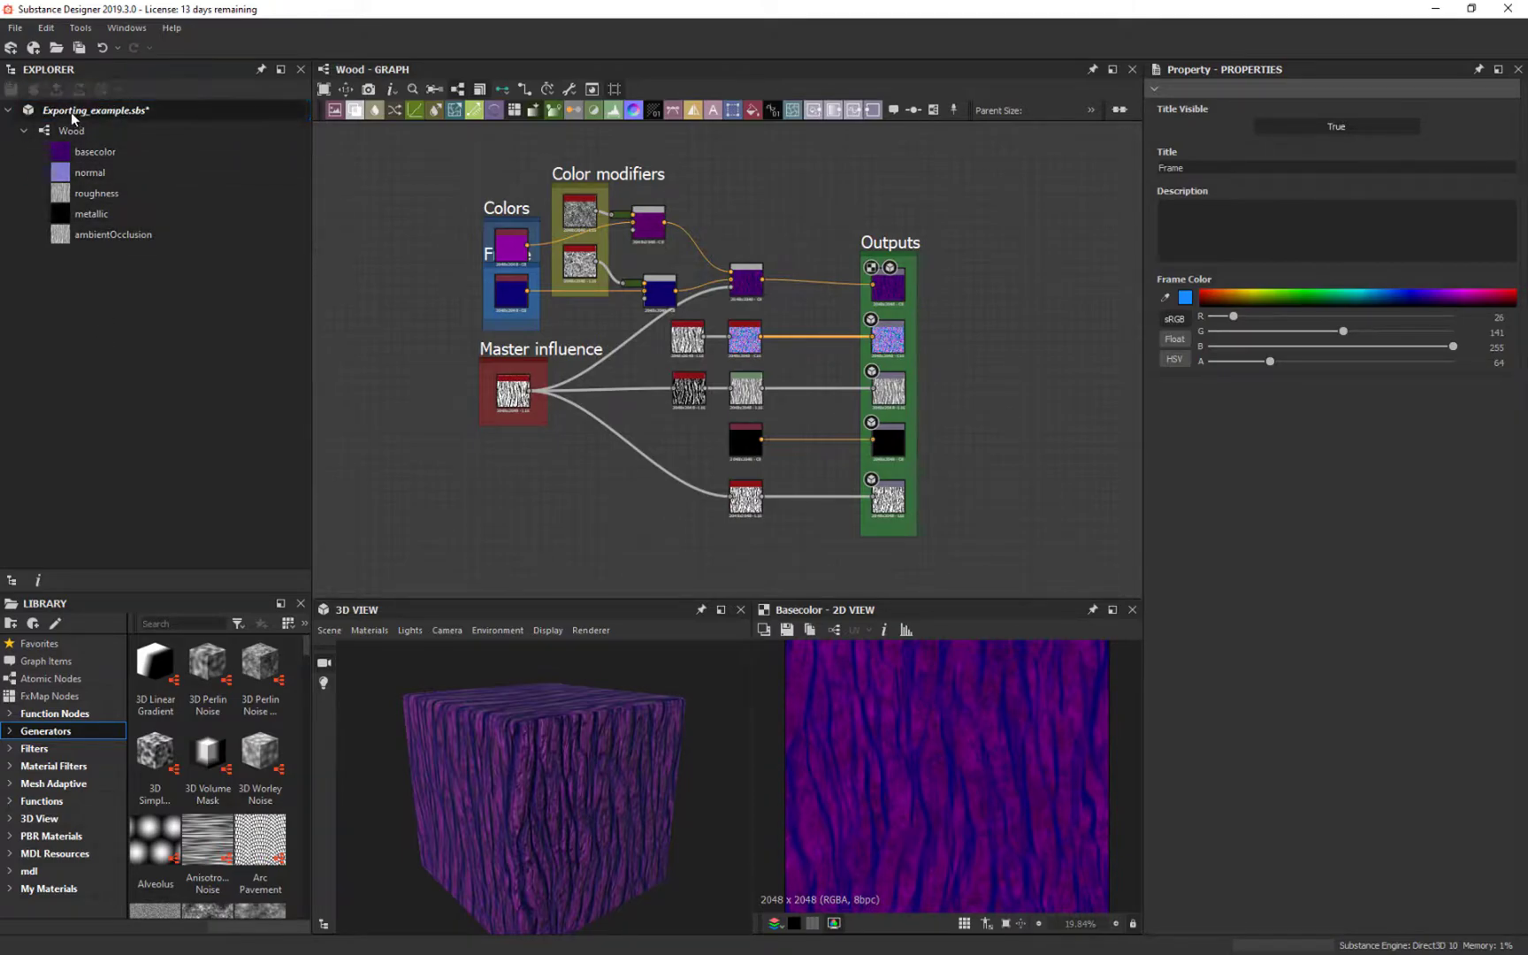
click(119, 113)
key(ctrl+s)
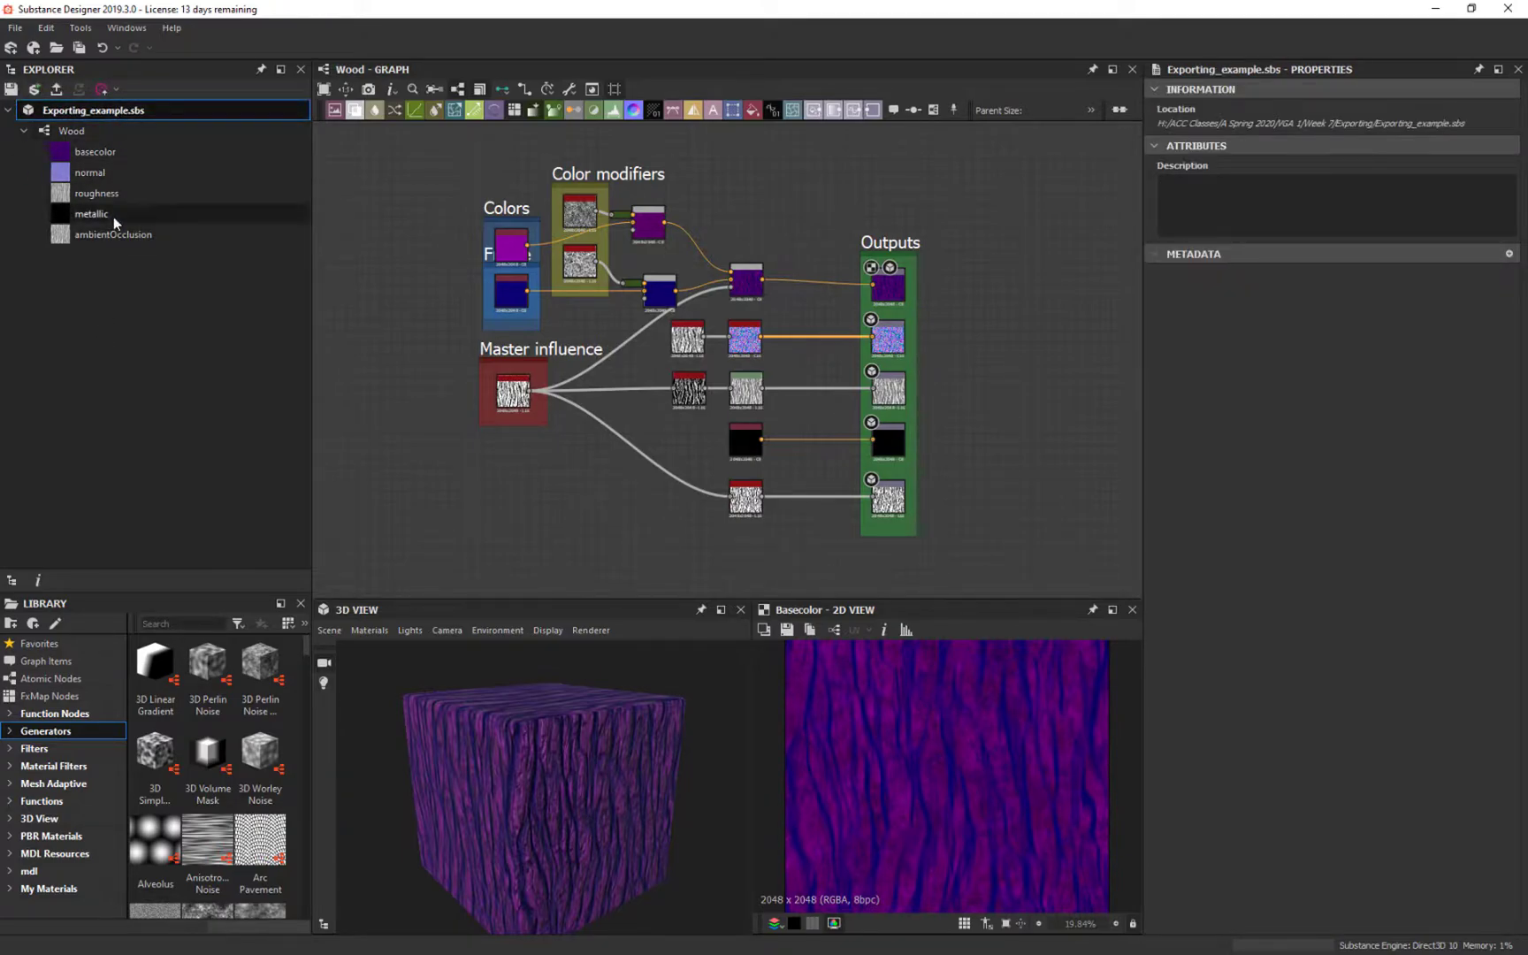
Step: Publish the package as a Substance archive named Exporting_Tree.sbsar in the Week 7 folder, with the default publish options
click(55, 91)
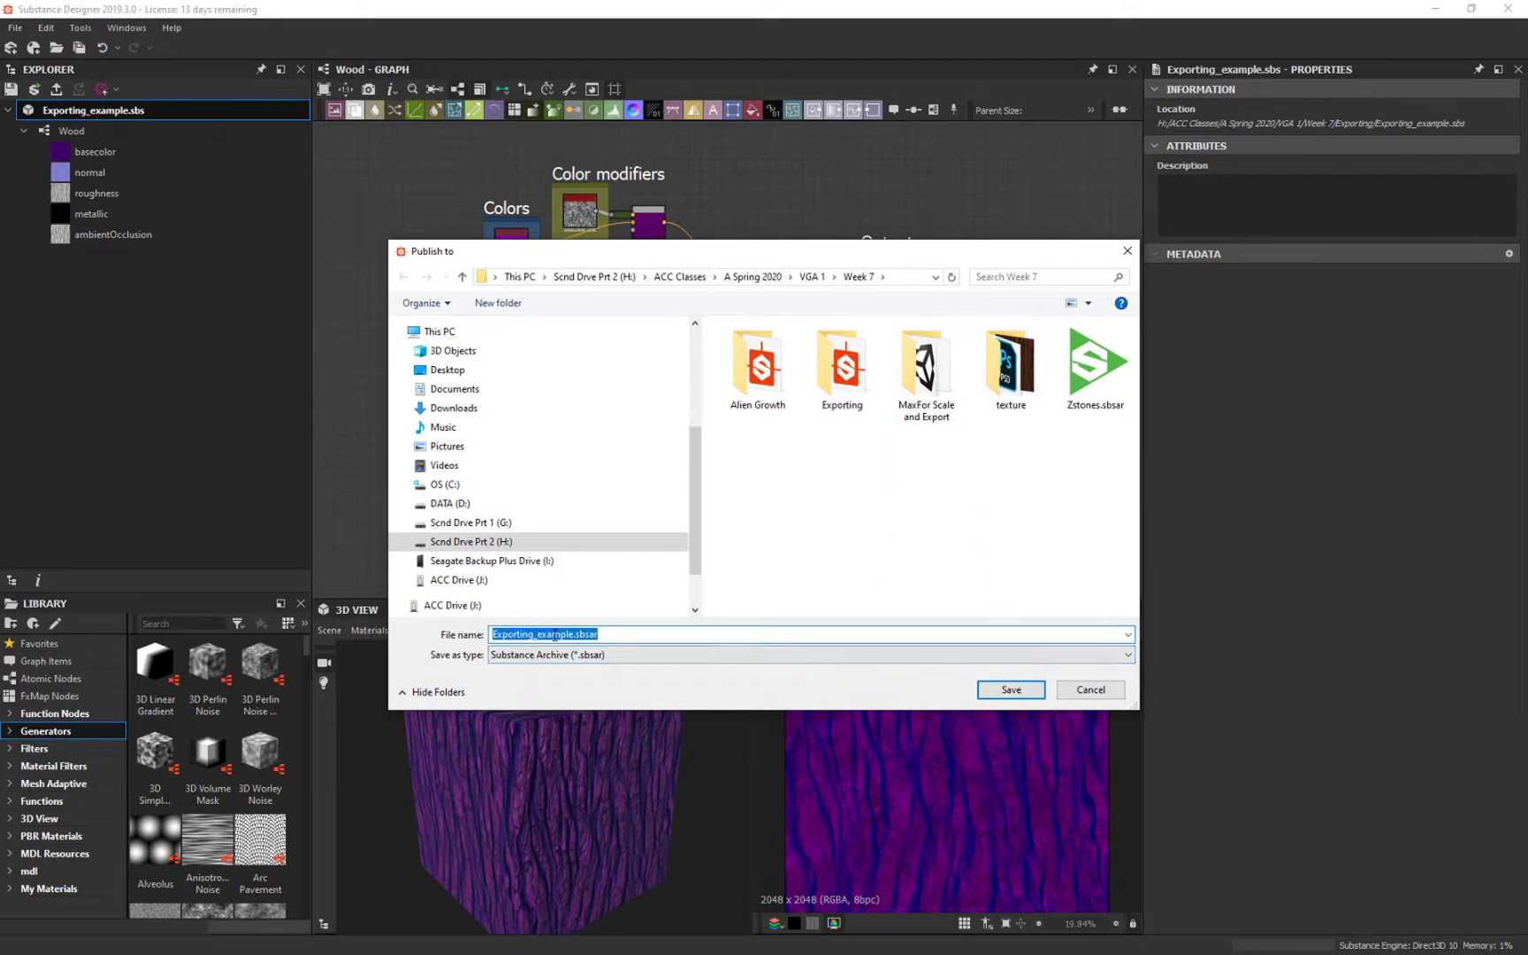
drag(574, 634, 530, 629)
text(Tree)
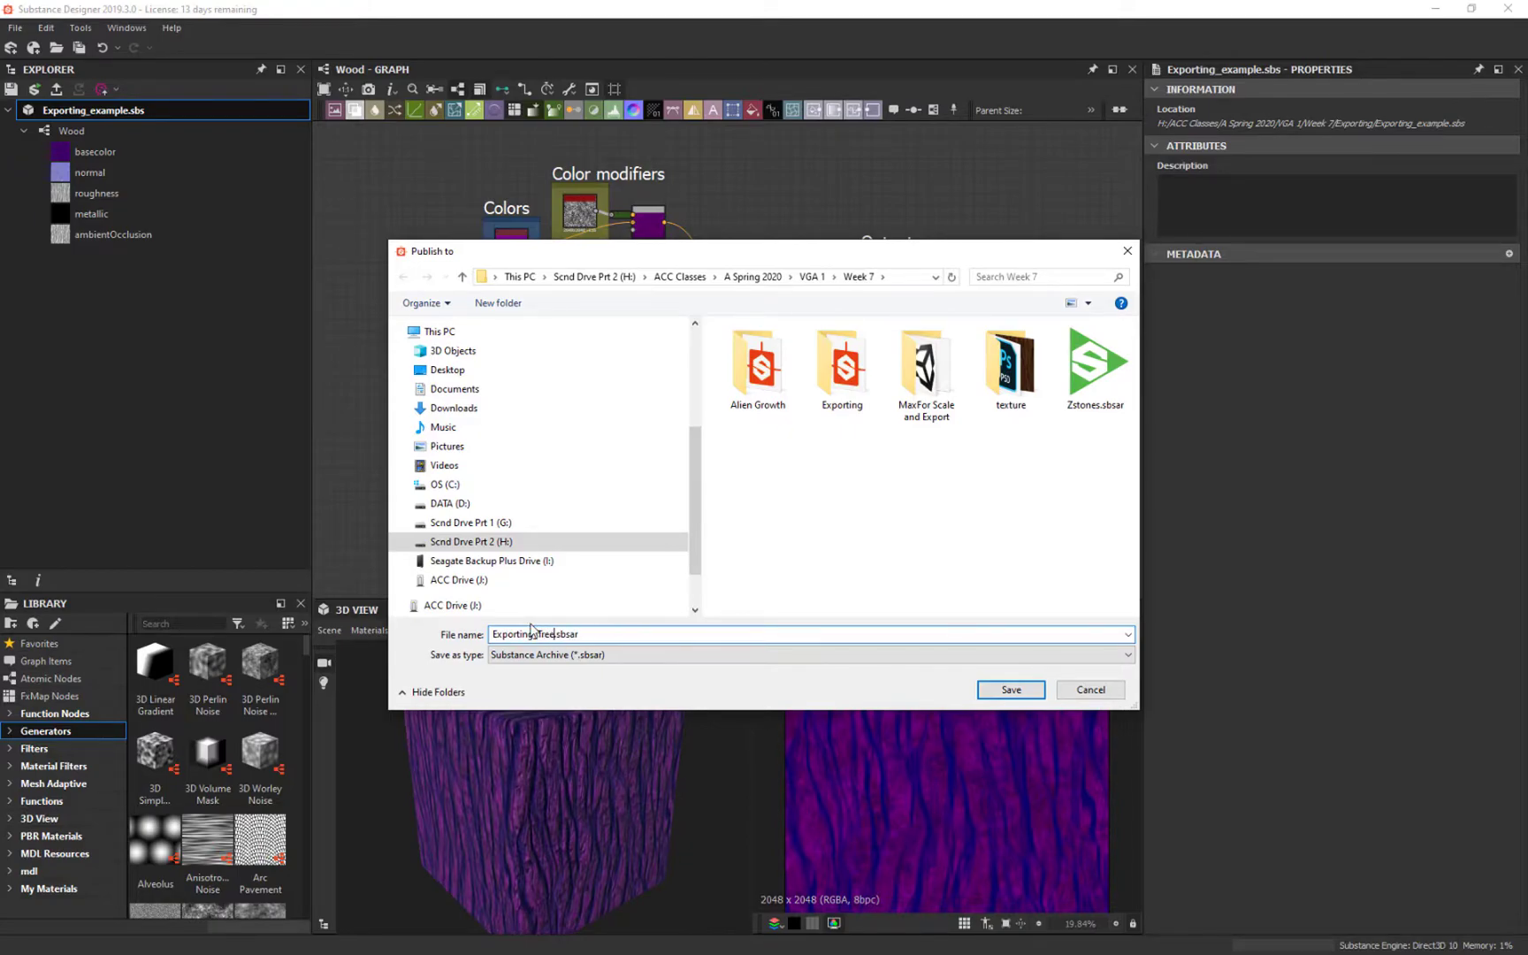
key(Return)
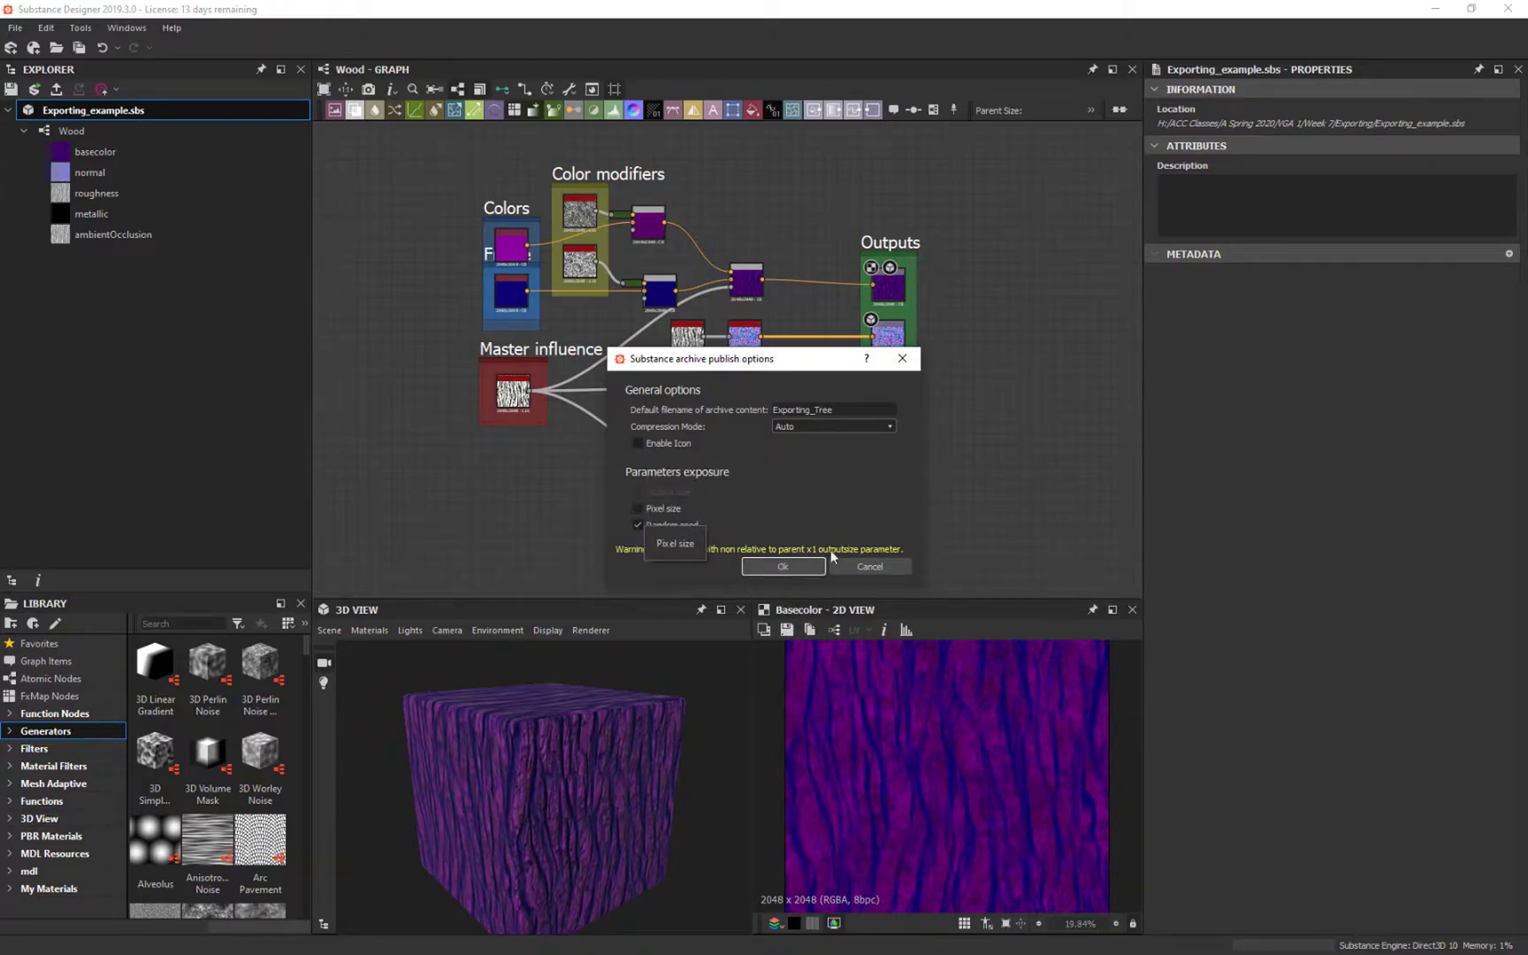
click(784, 567)
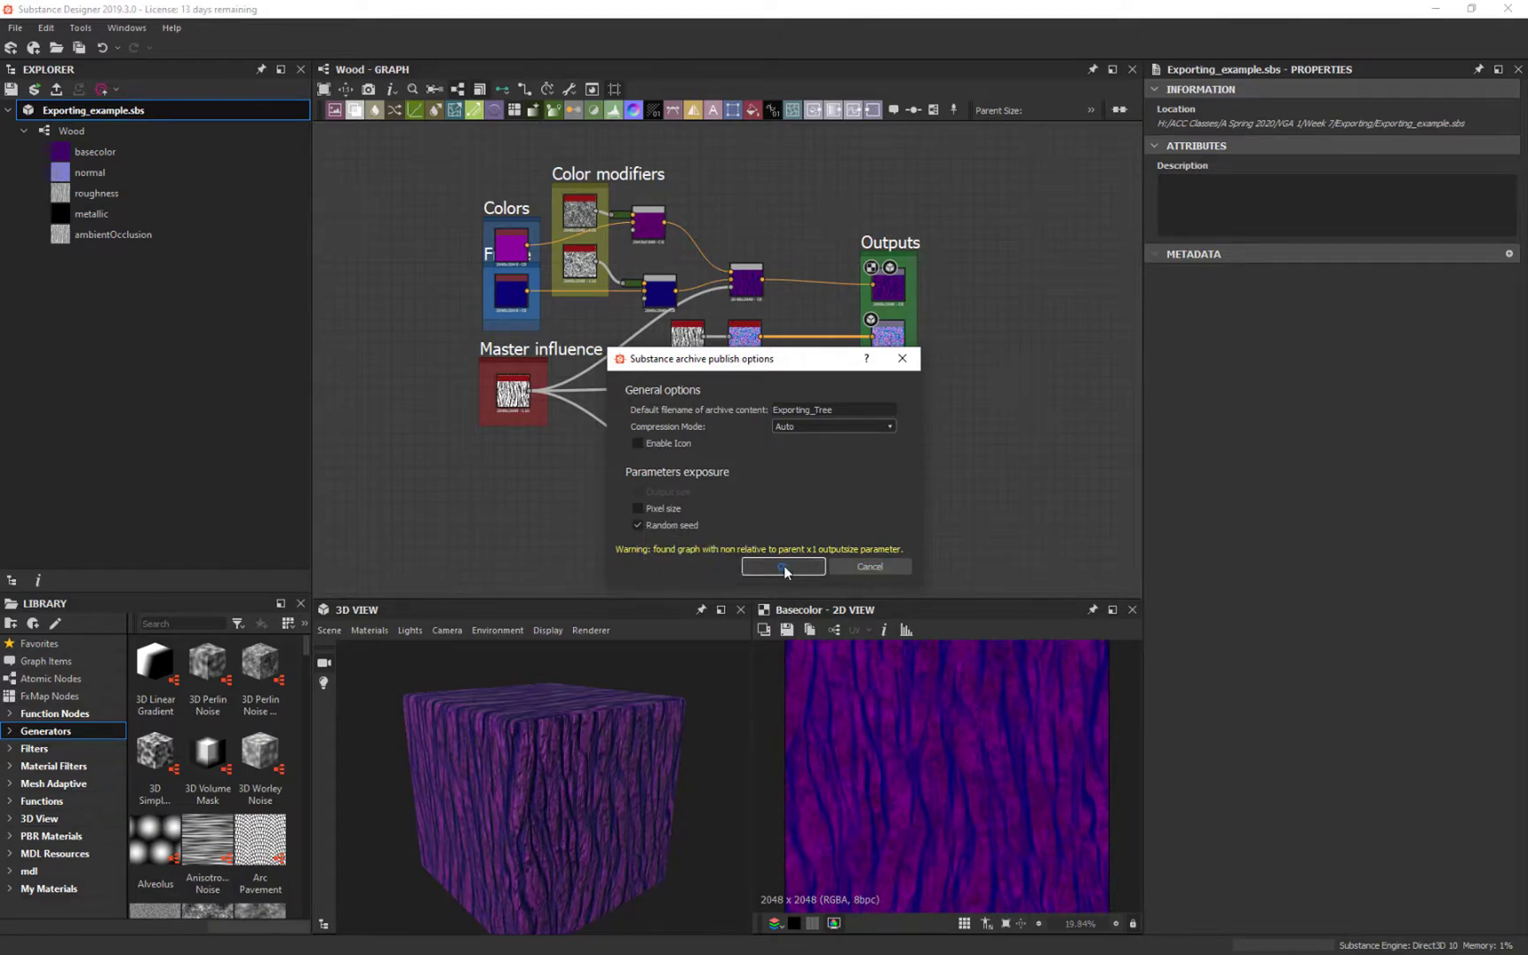
click(1033, 364)
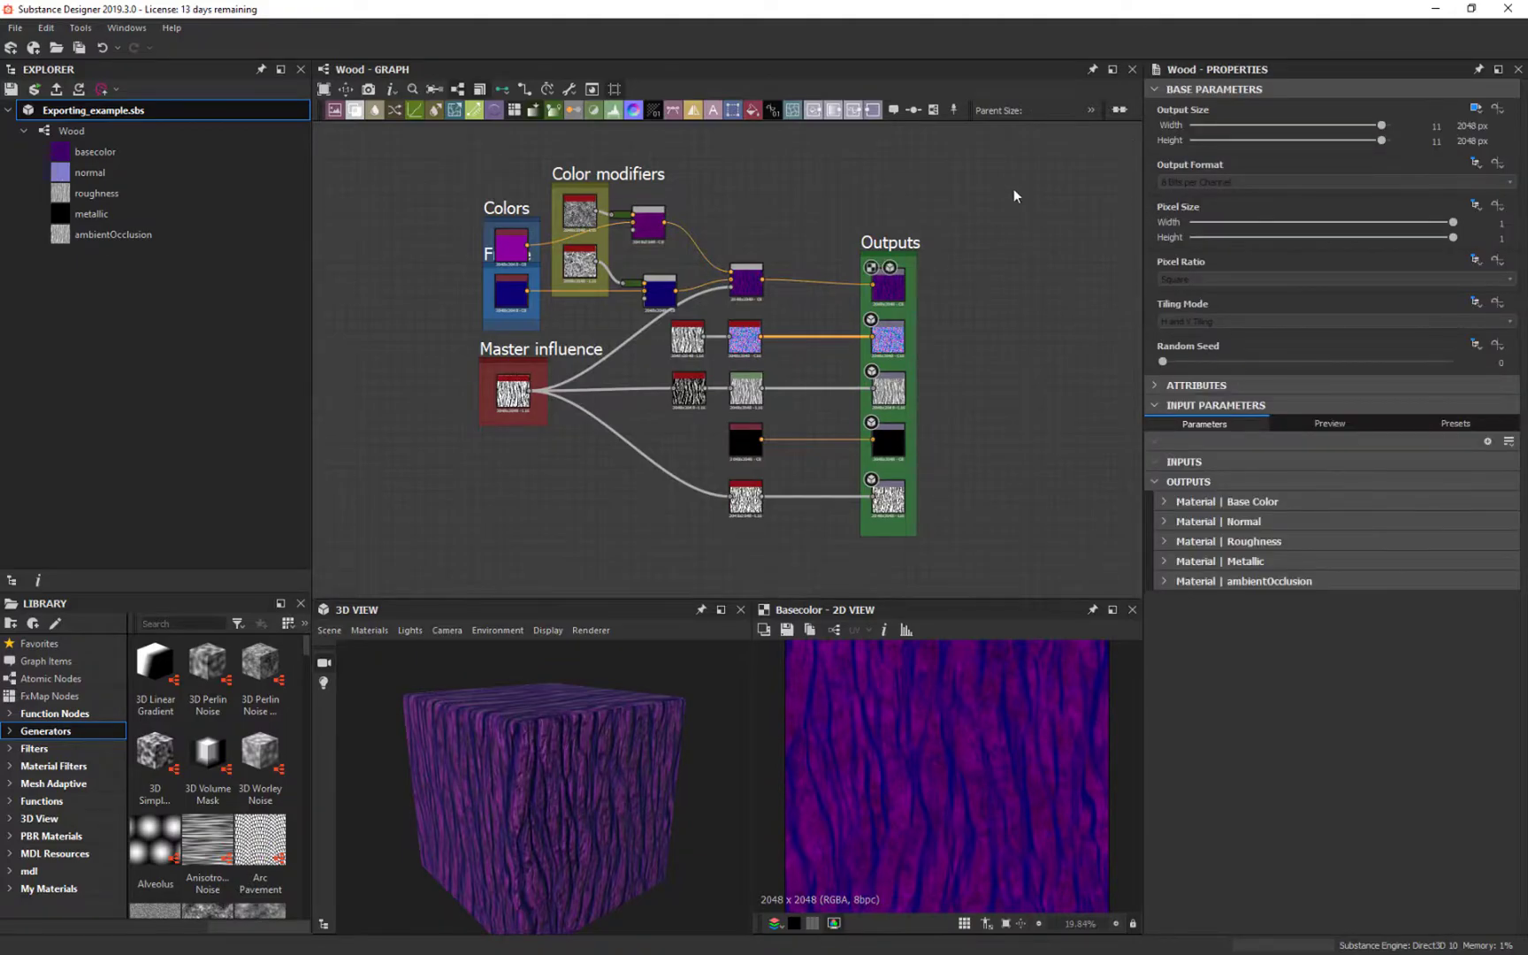
Step: Switch to Substance Painter and bring Exporting_Tree.sbsar from the Week 7 folder into the shelf's resource import
key(alt+Tab)
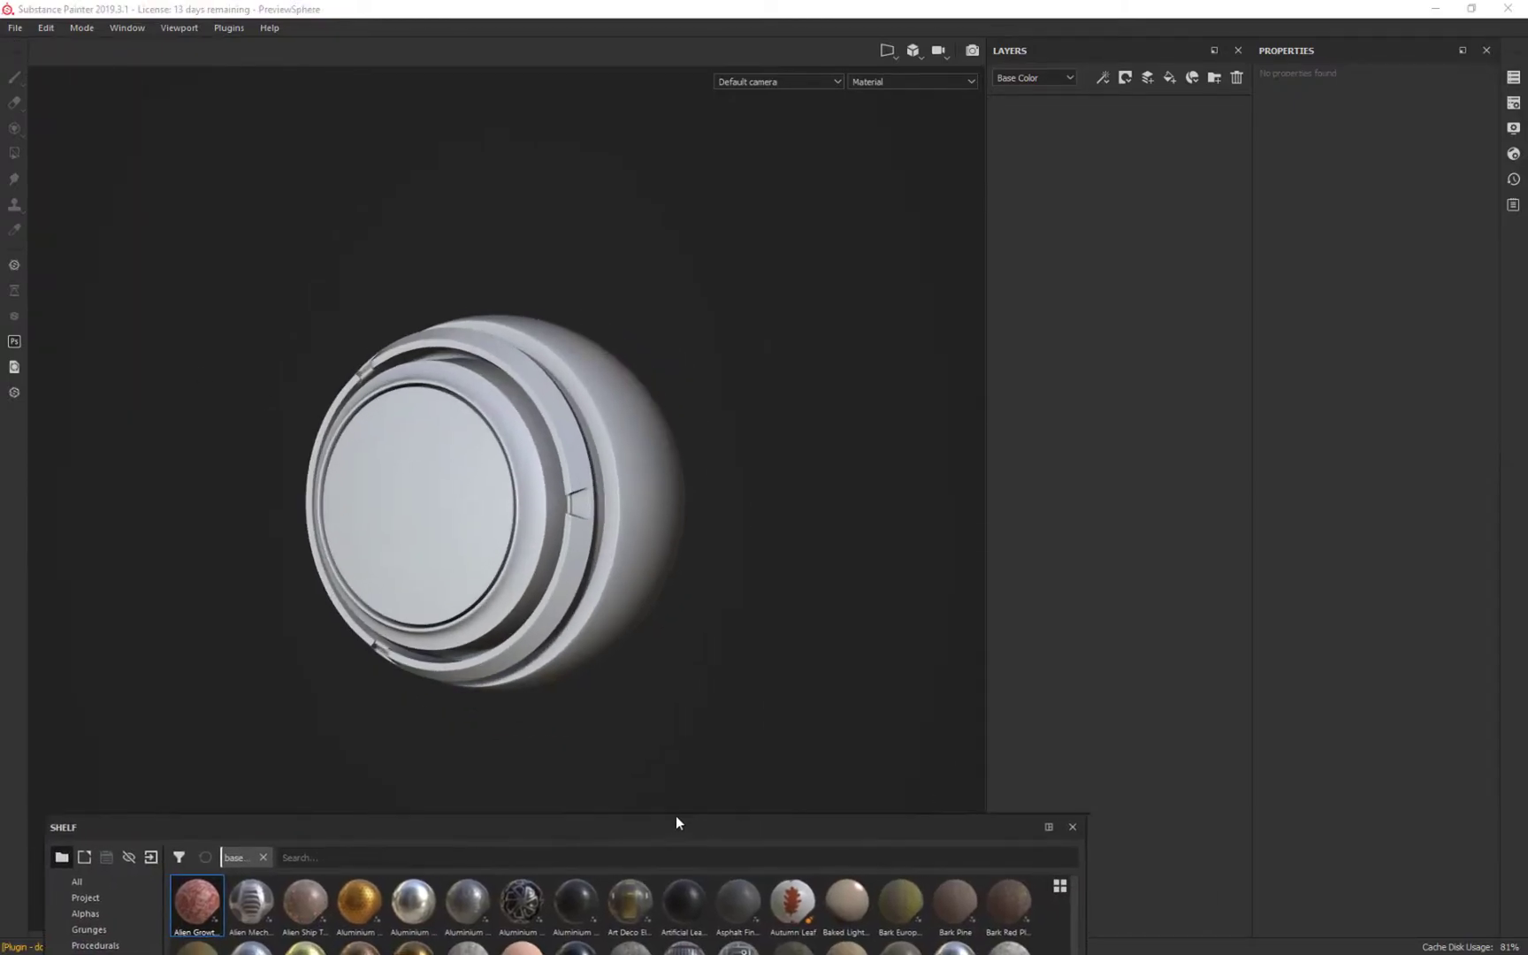
drag(676, 822, 555, 659)
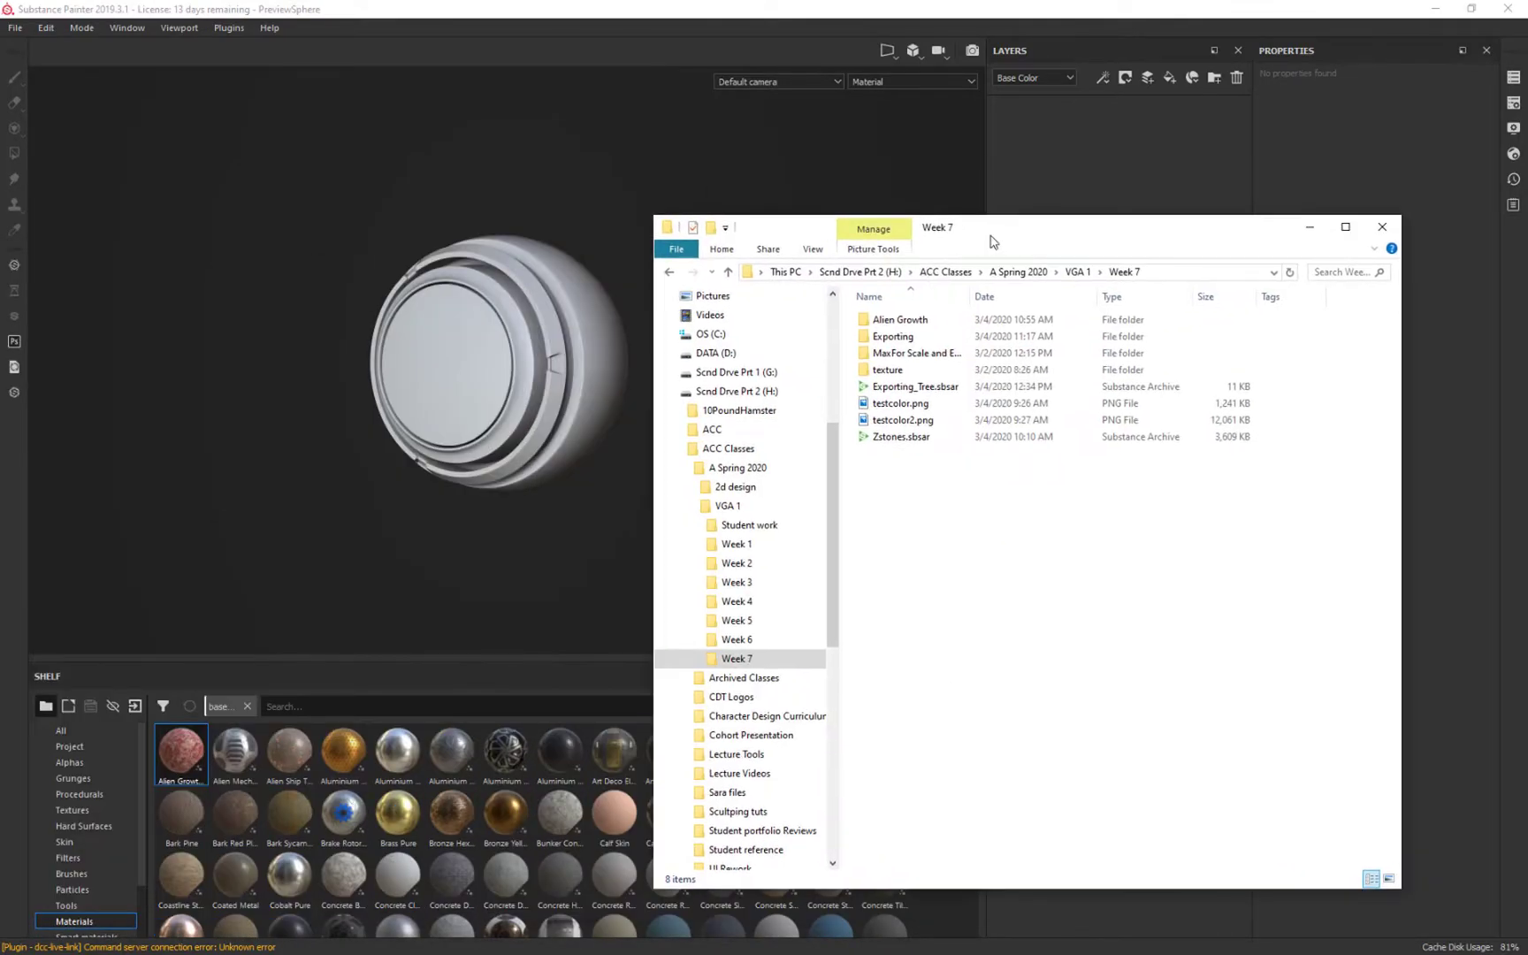
drag(992, 239, 1139, 109)
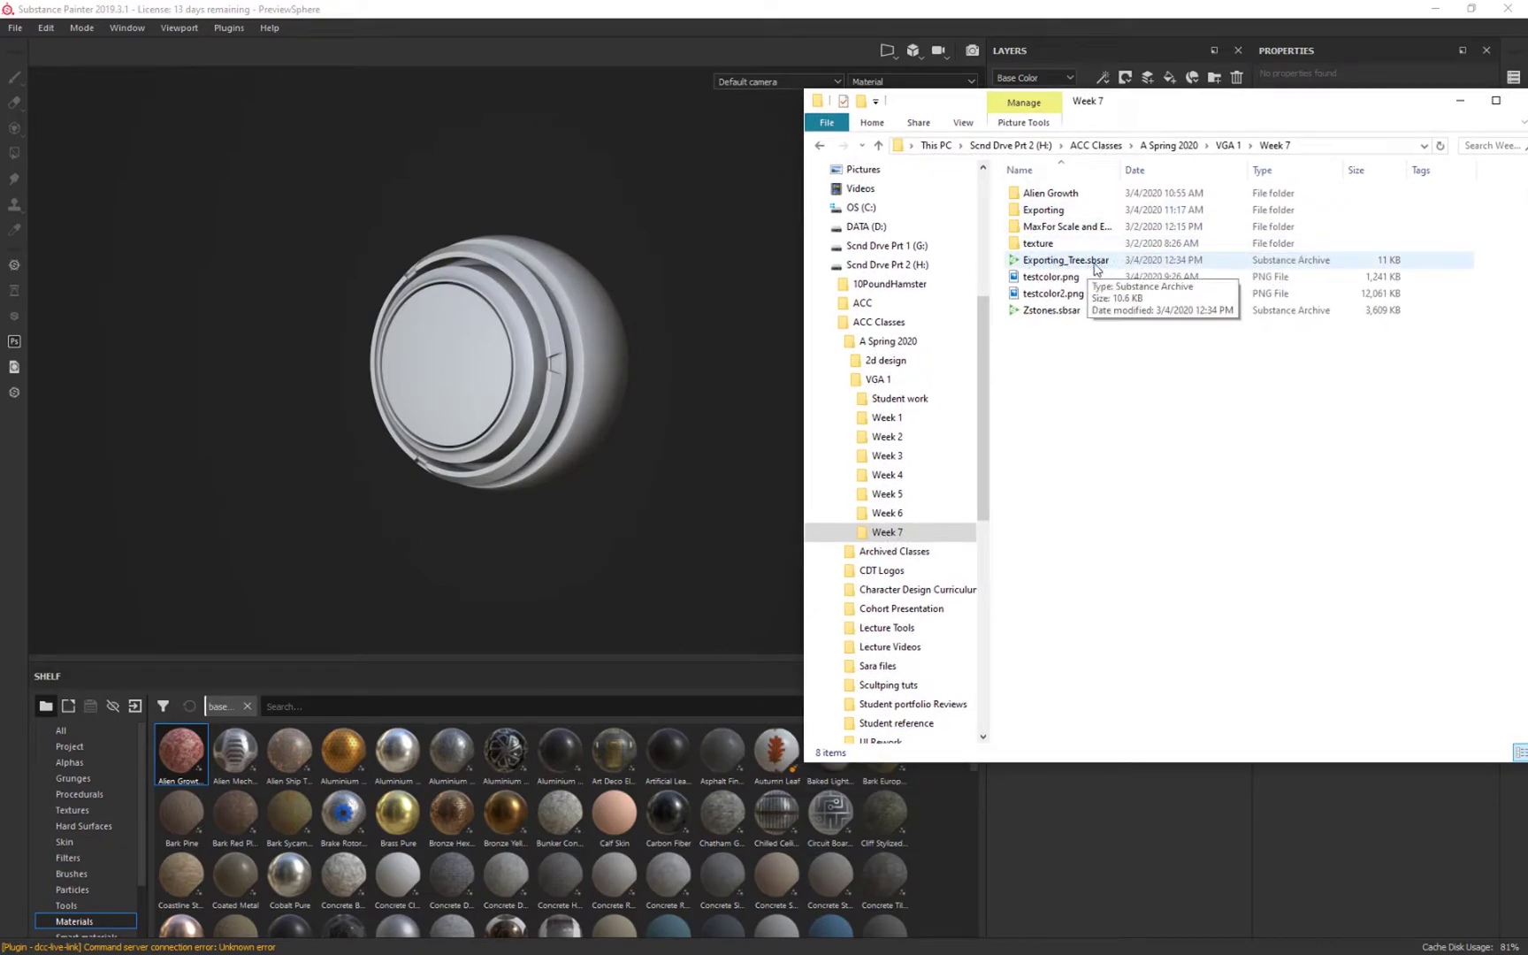
mouse_move(1066, 260)
mouse_down()
mouse_move(543, 807)
mouse_move(561, 798)
mouse_up()
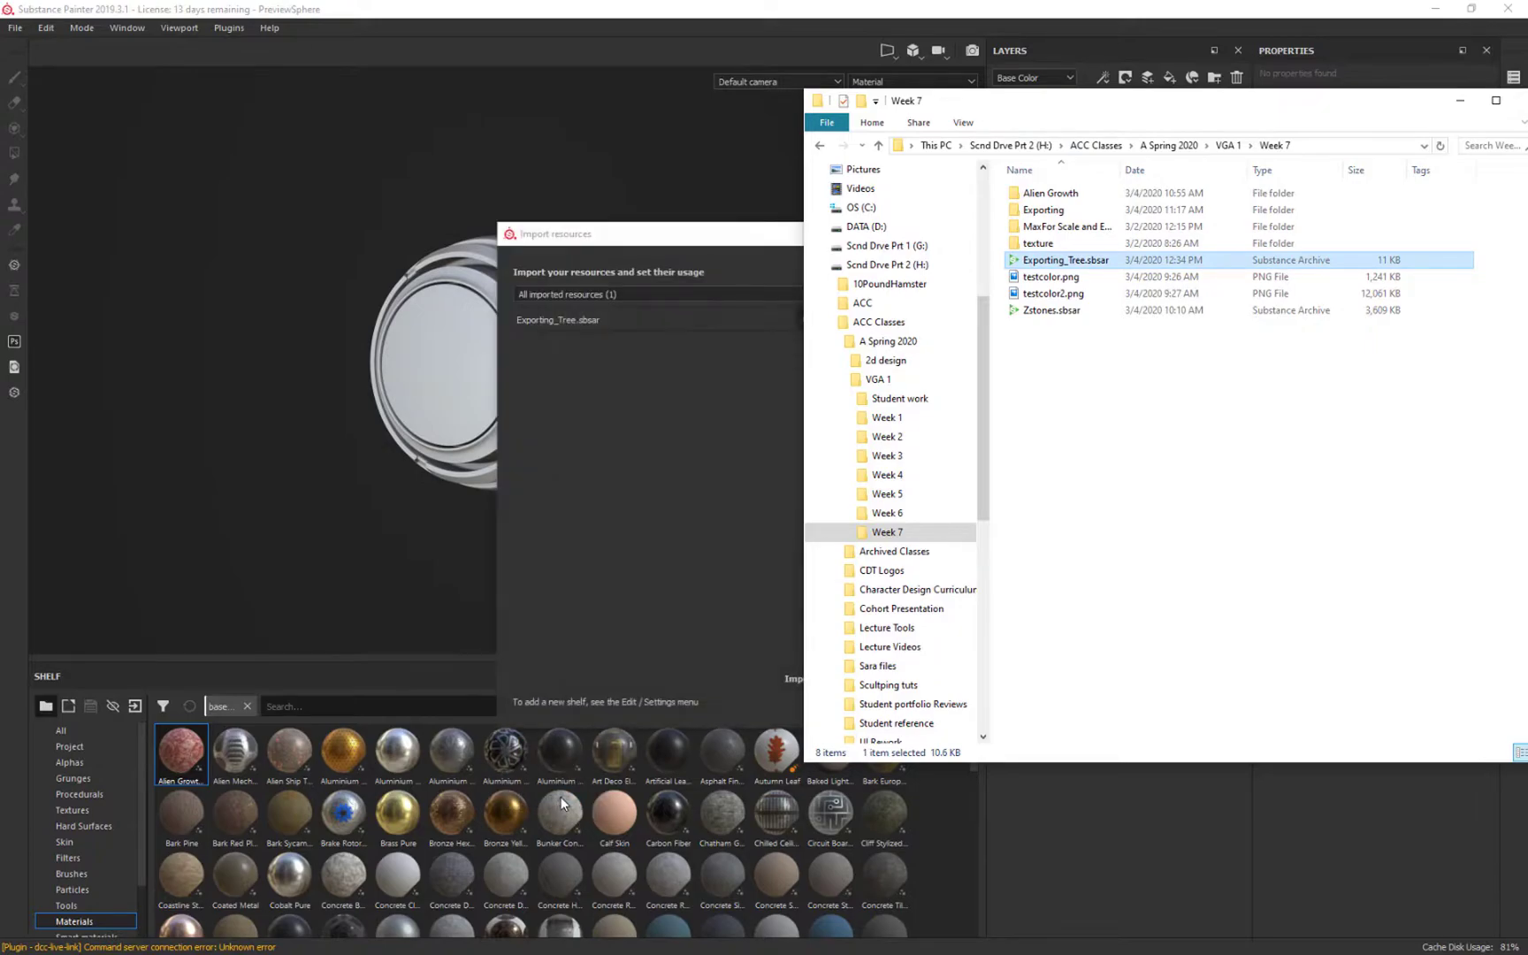
click(1348, 81)
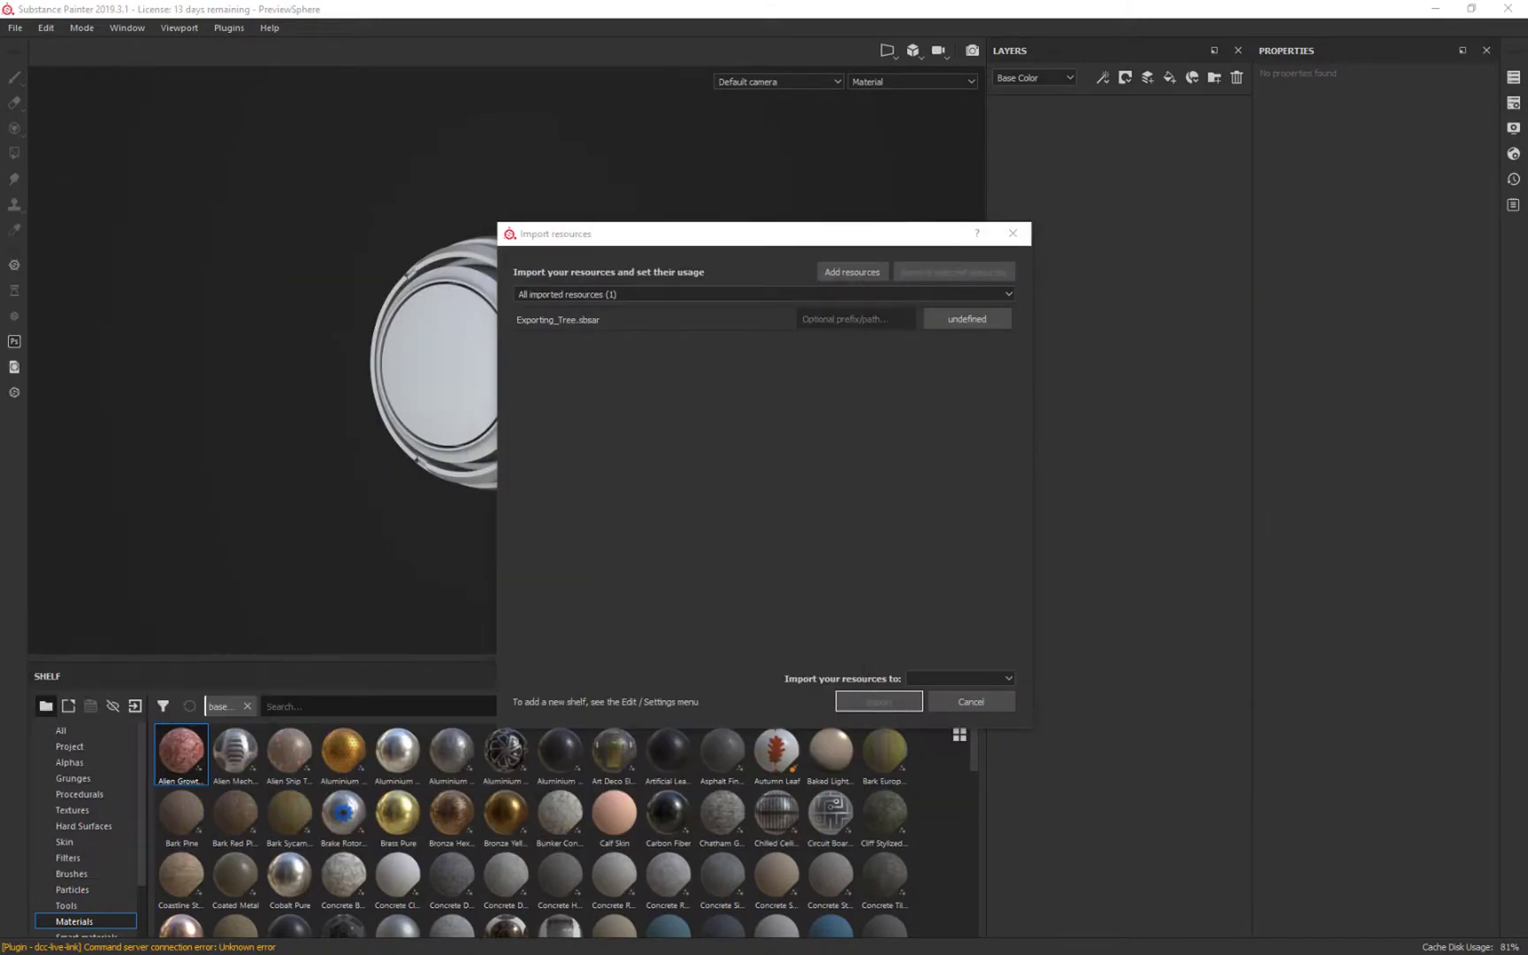
Step: Set the usage of Exporting_Tree.sbsar to basematerial and import it into the current session
click(968, 318)
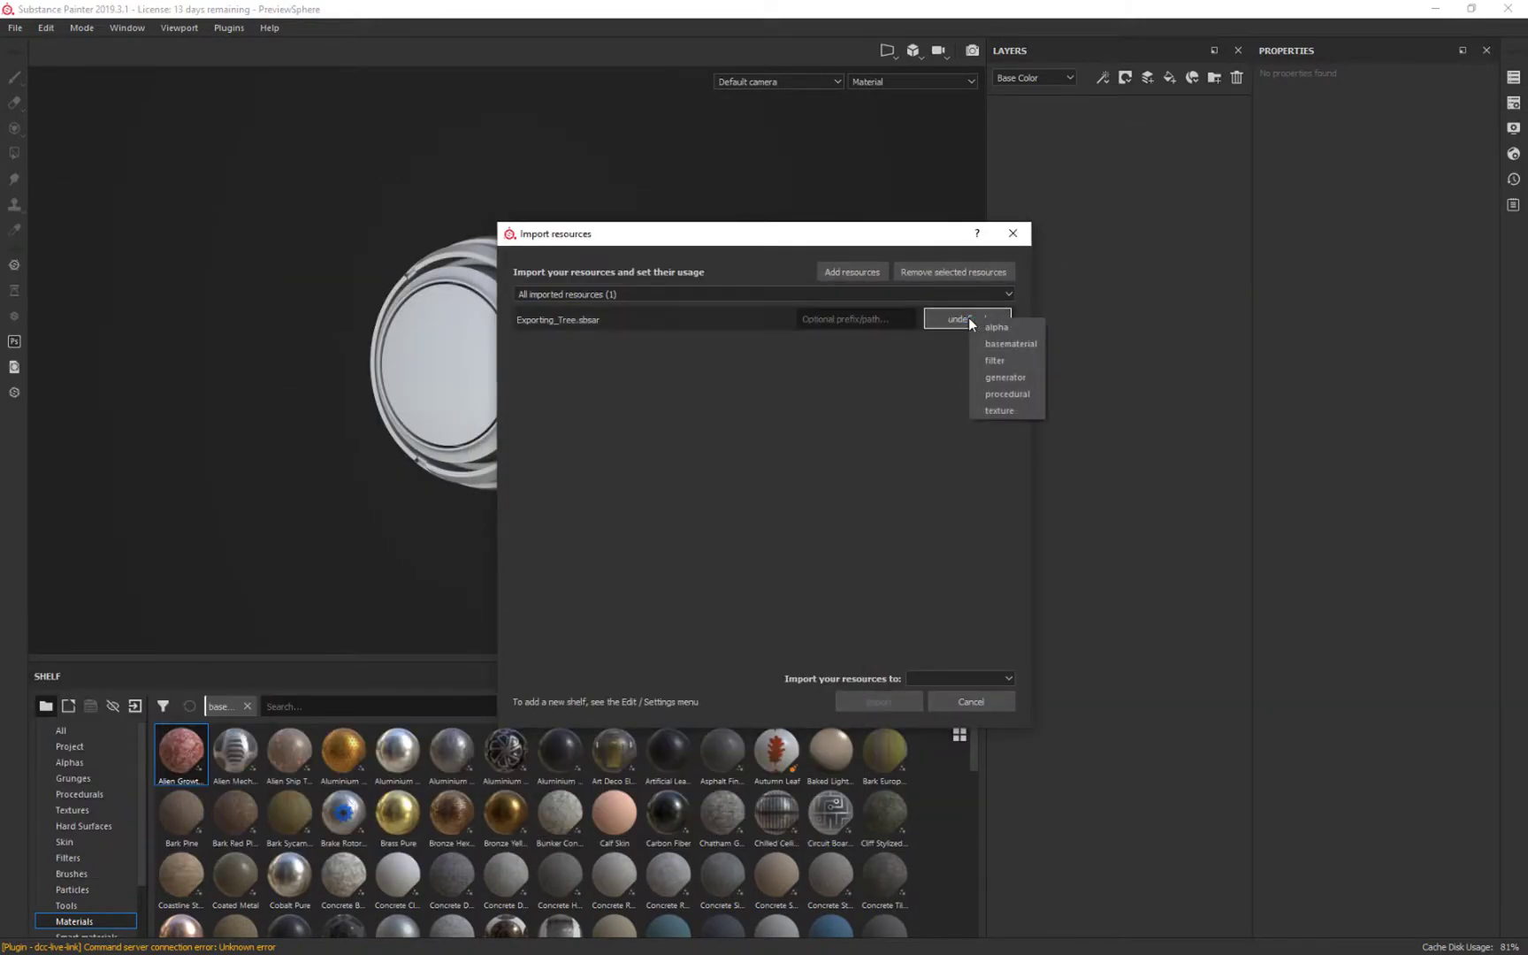
click(1028, 344)
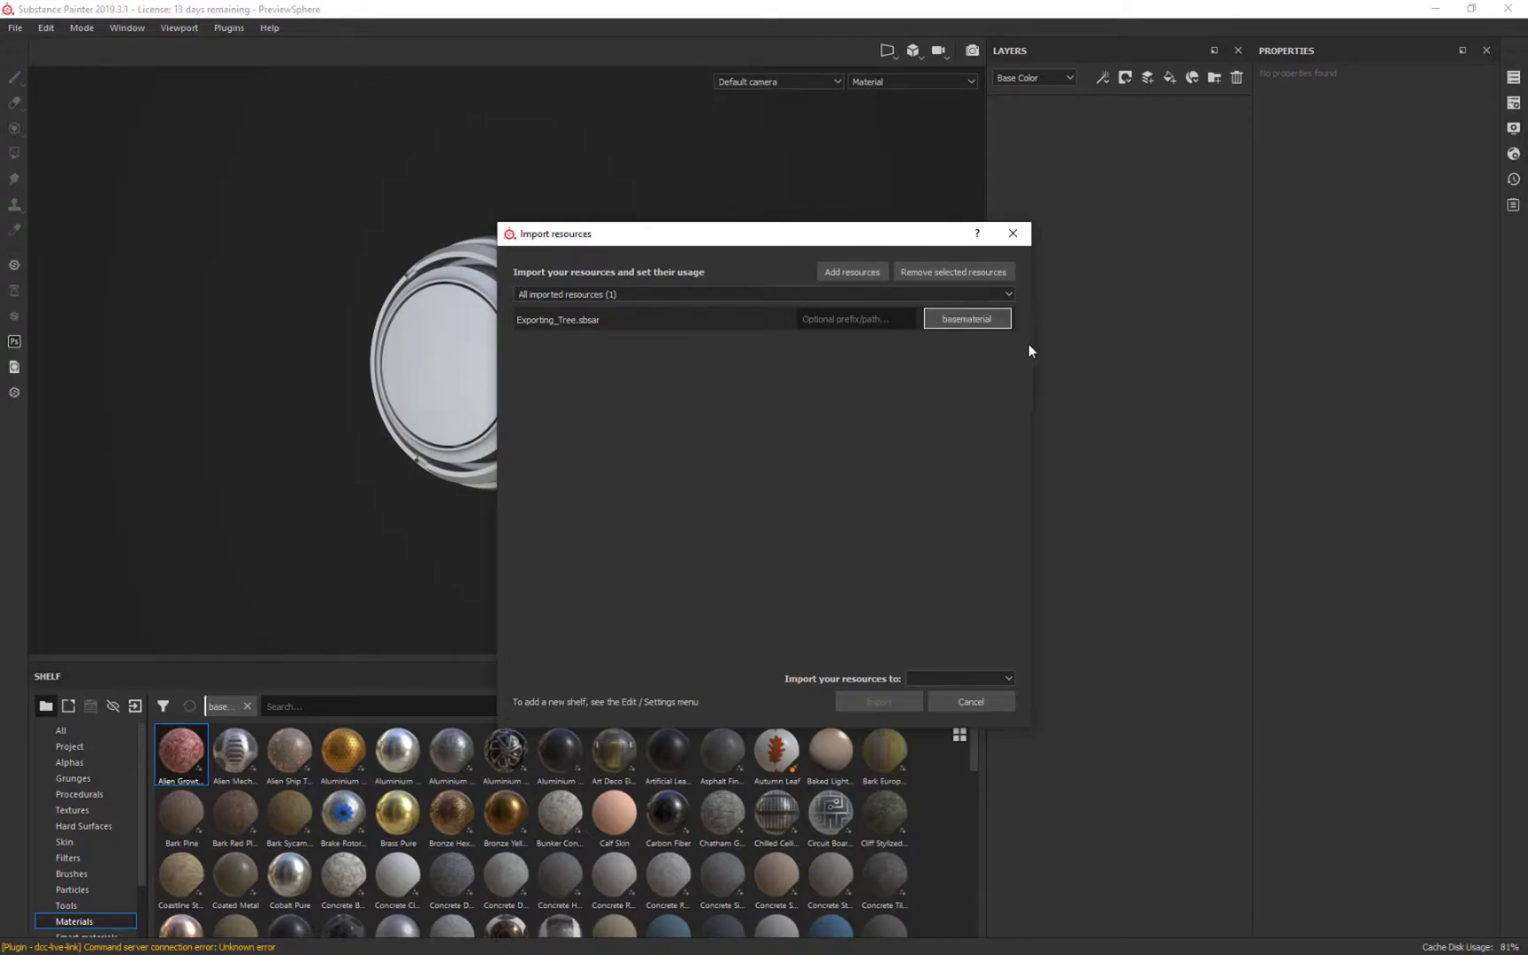
click(956, 679)
click(960, 699)
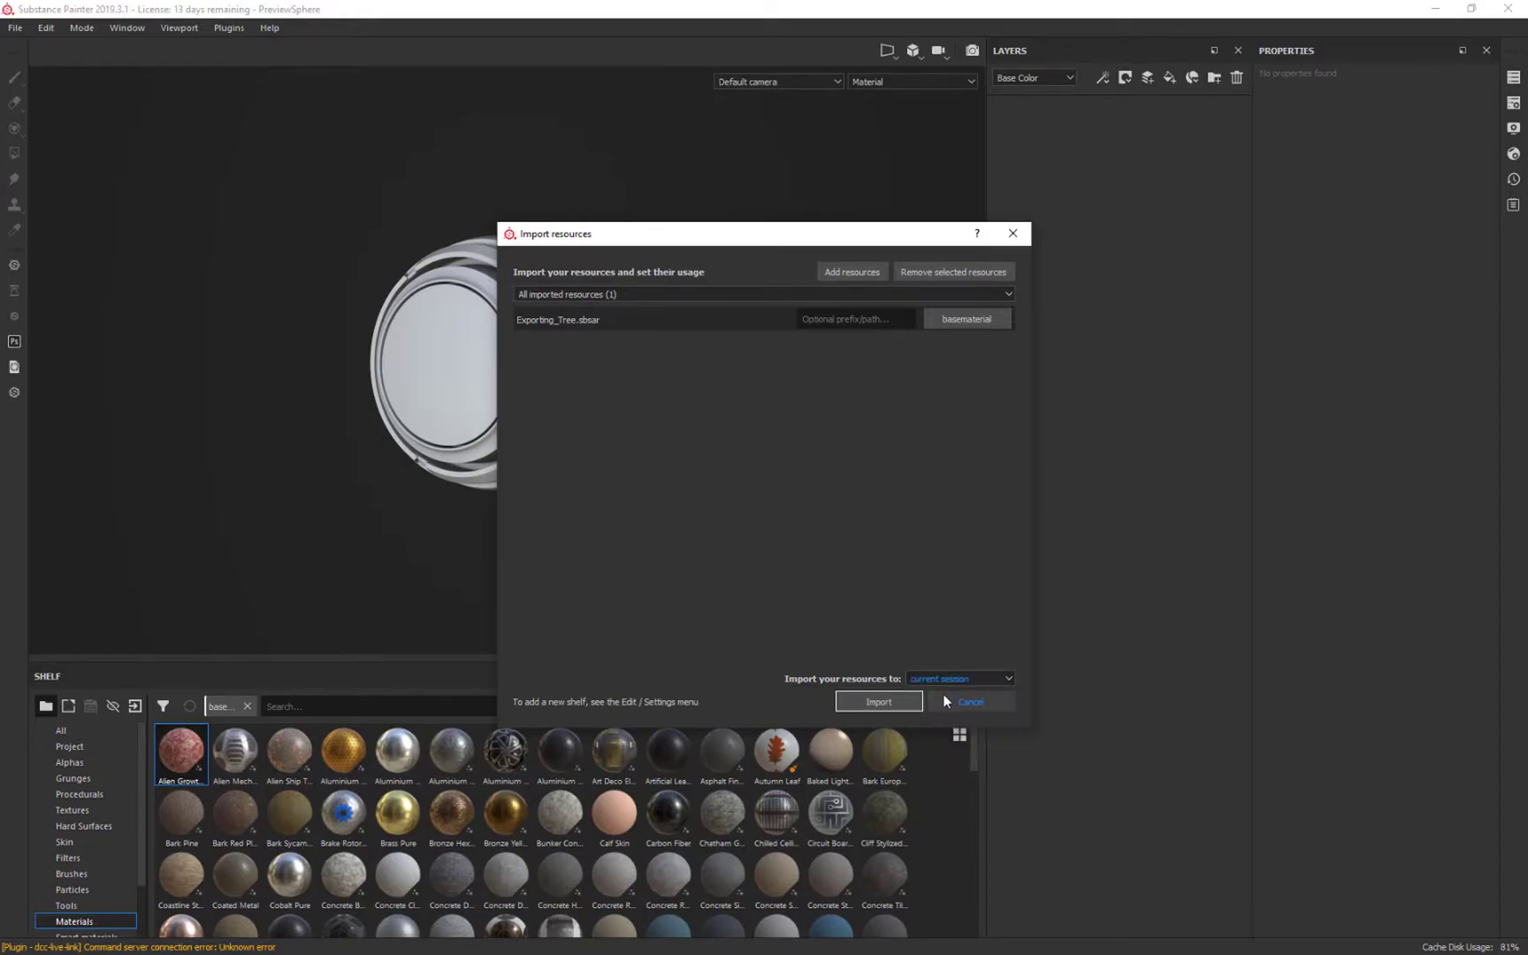
click(942, 700)
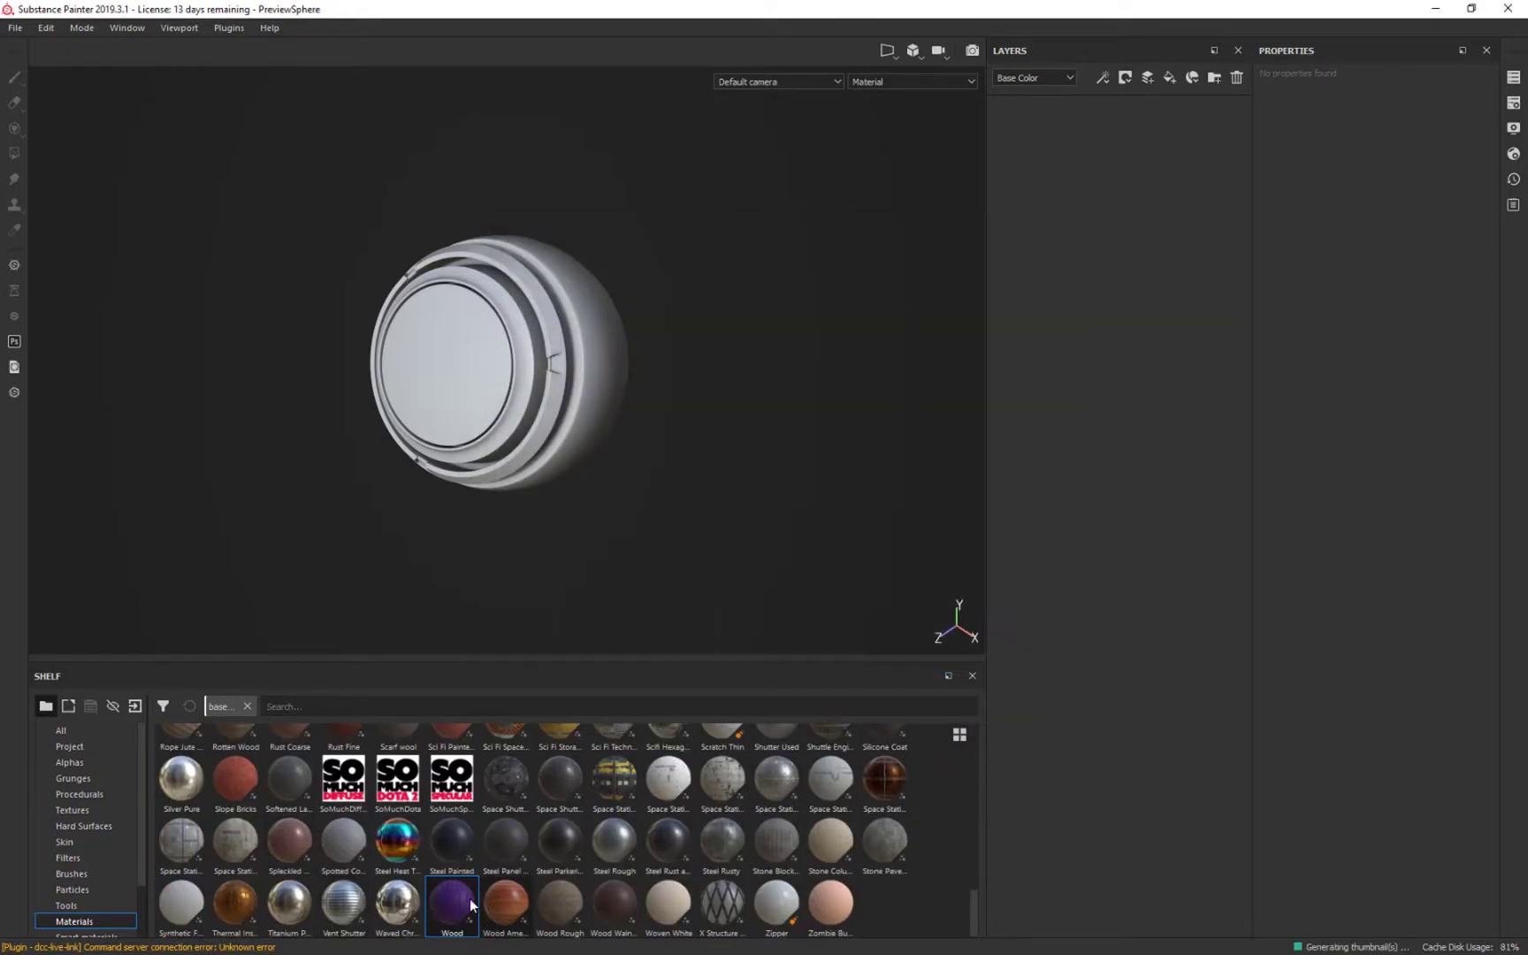
Step: Apply the imported Wood material to the preview sphere and inspect it from several angles and lighting directions
drag(449, 918, 485, 385)
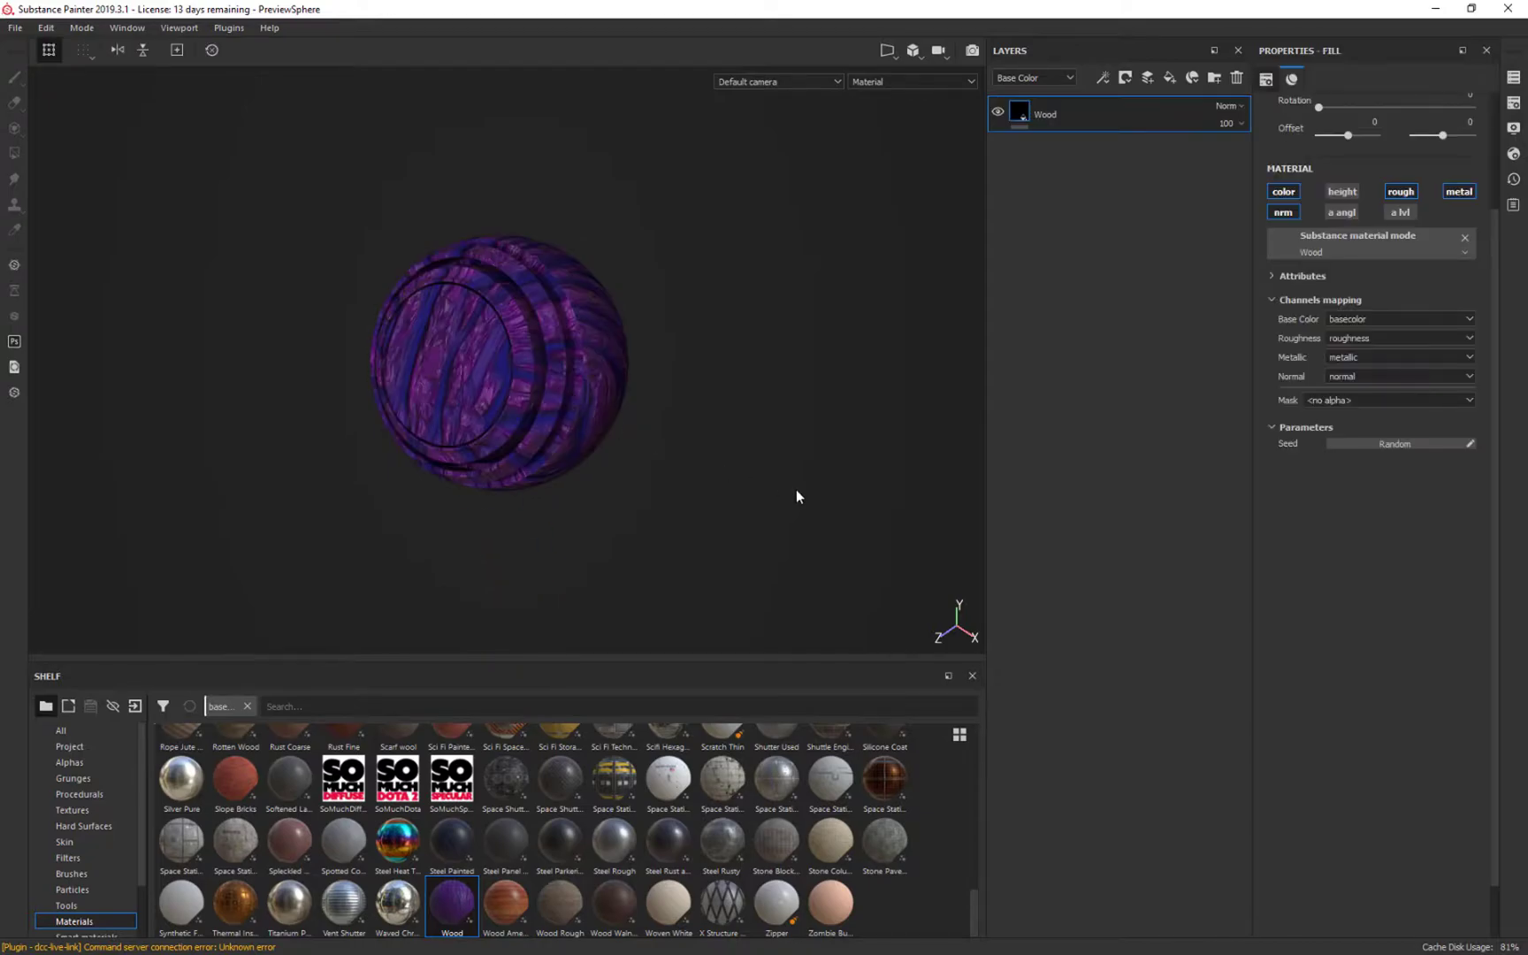
alt+drag(796, 490, 709, 378)
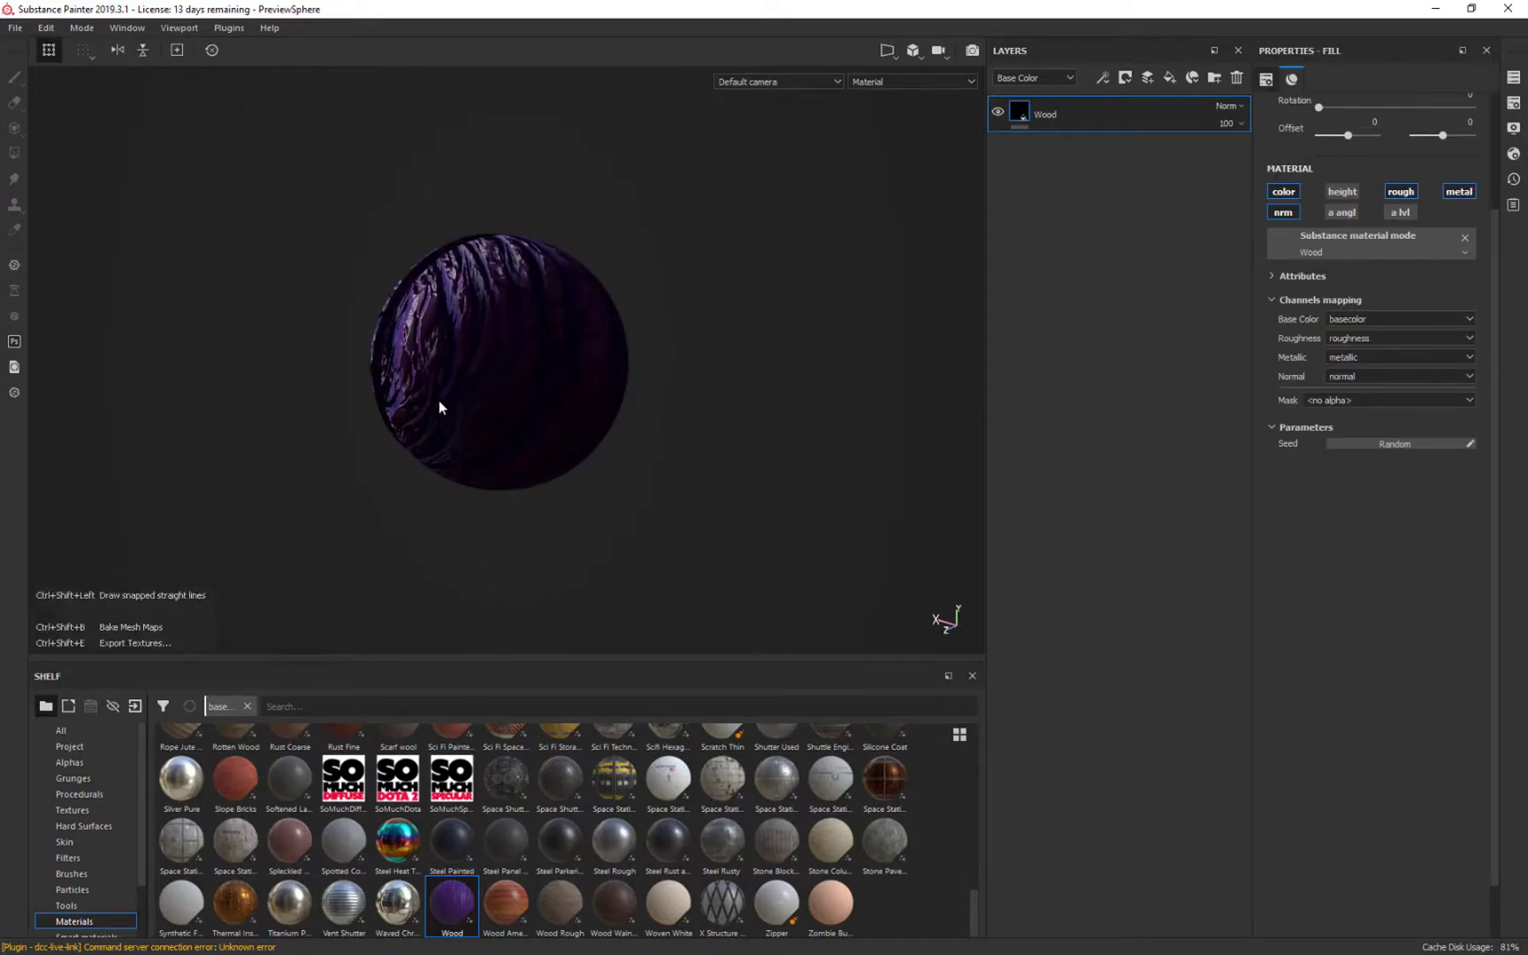
shift+right_drag(437, 406, 410, 535)
alt+drag(410, 535, 814, 518)
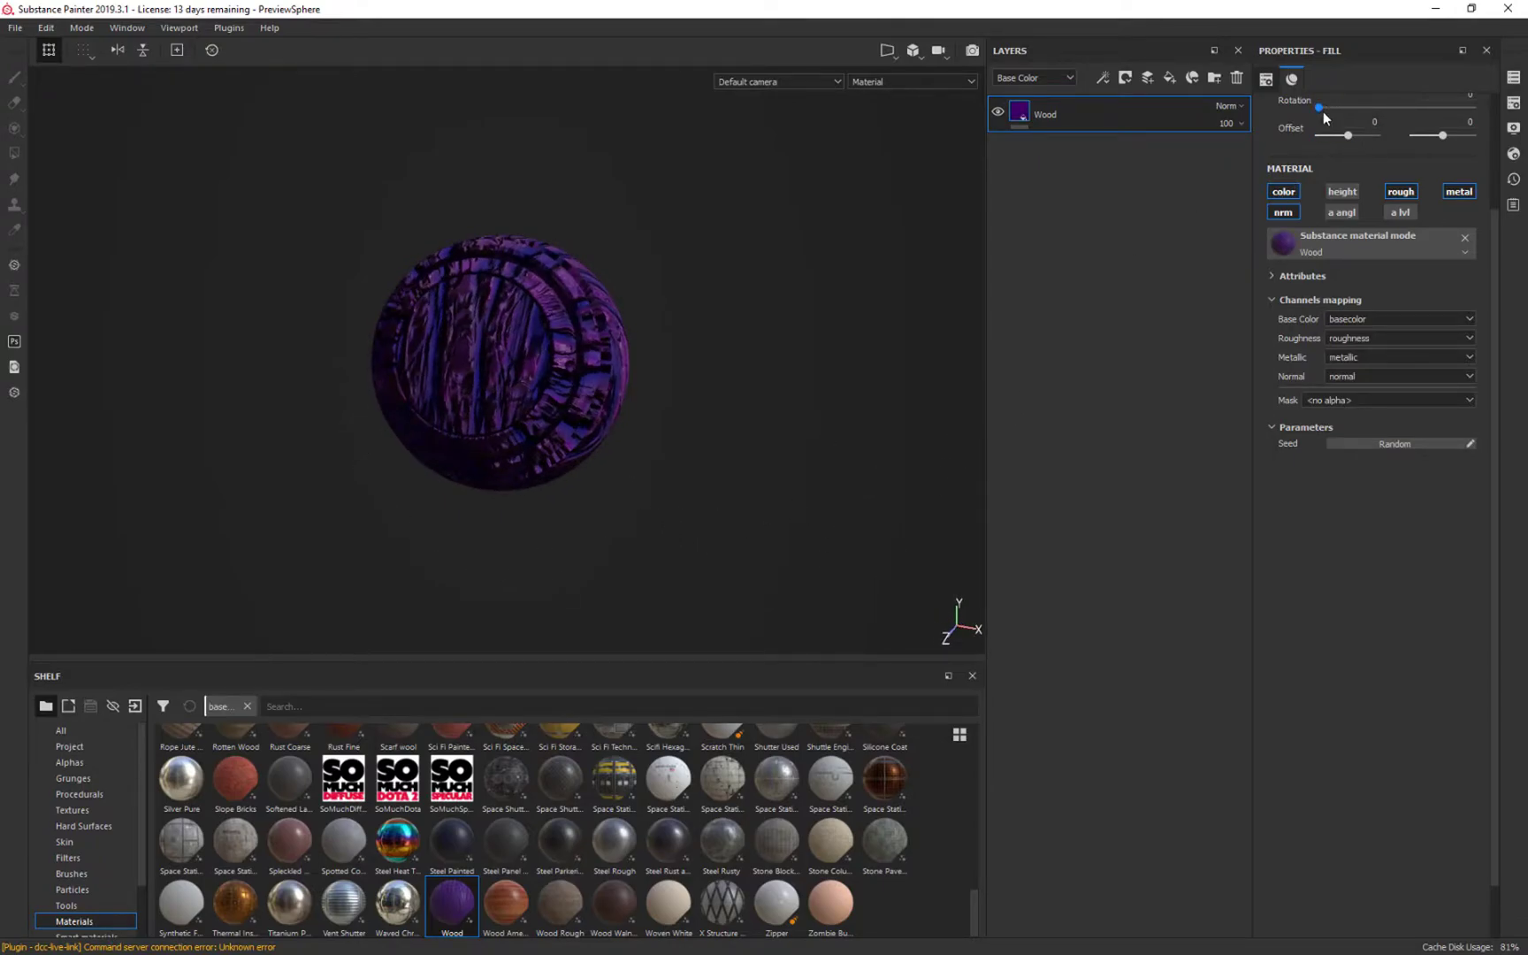
Step: Set the Wood fill layer's UV scale to 5.59 and check the tiling around the sphere
scroll(1323, 111, up, 3)
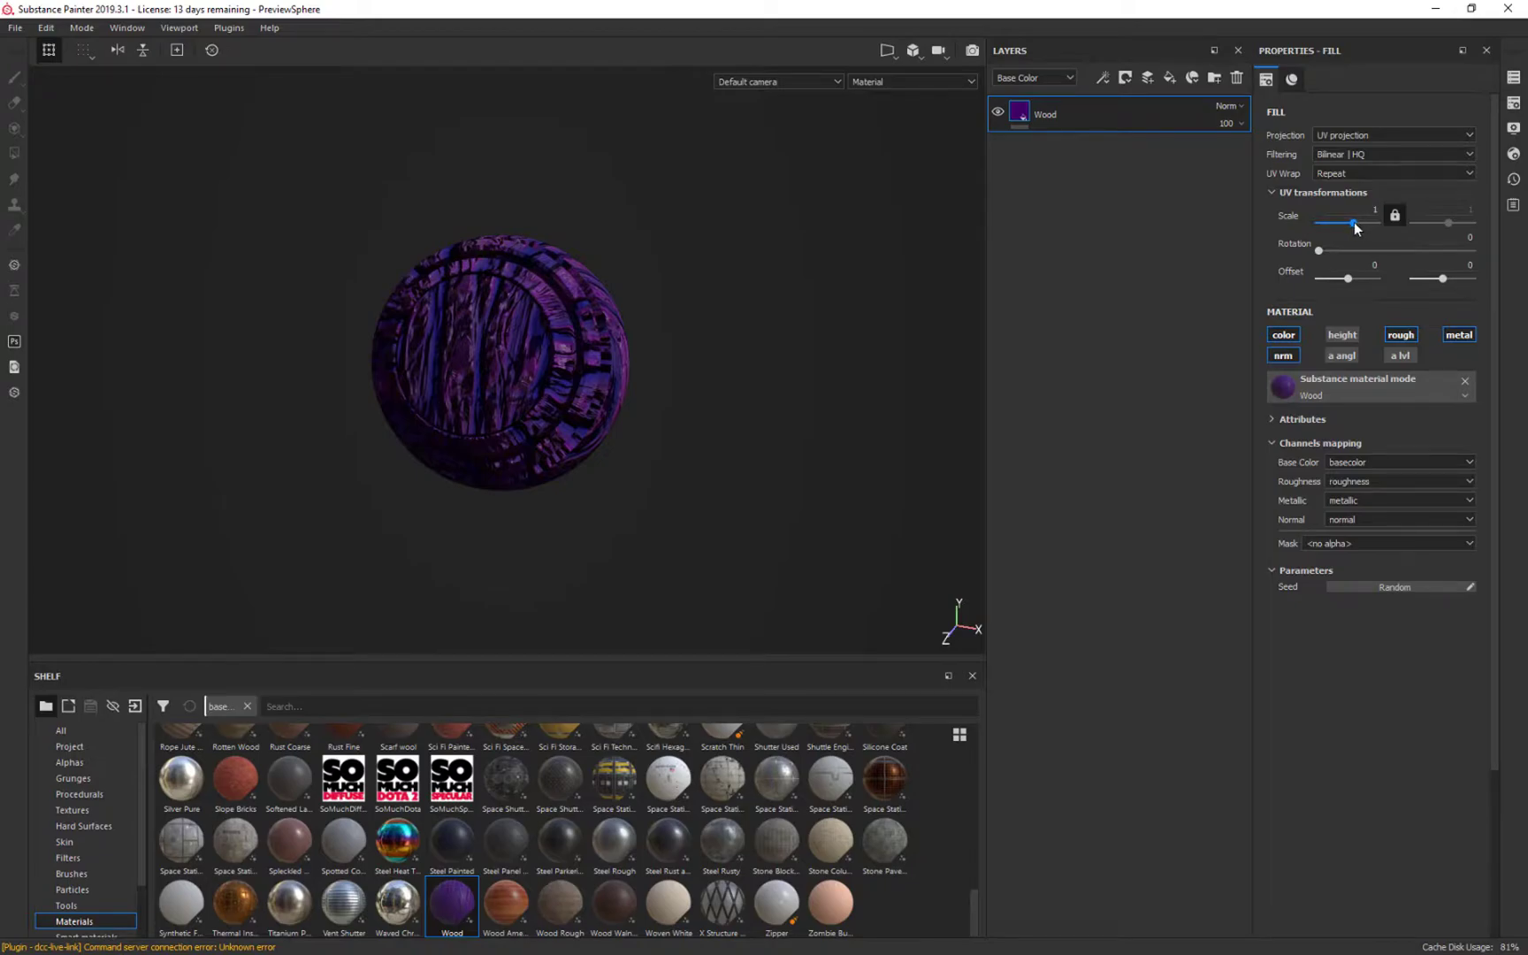
drag(1354, 222, 1358, 221)
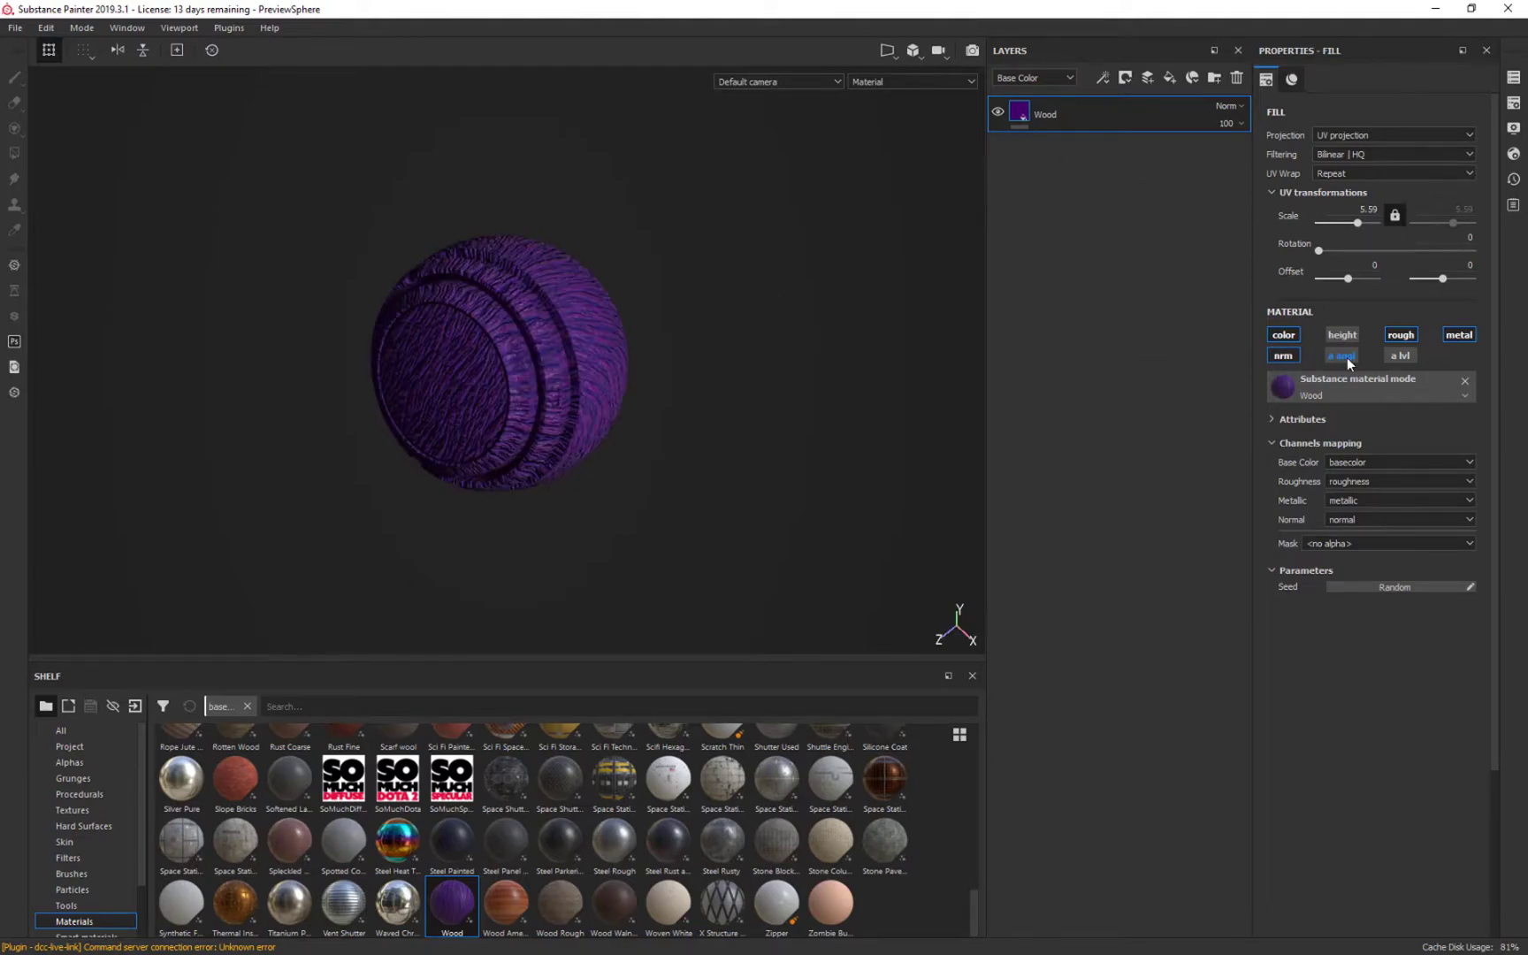
alt+drag(566, 231, 259, 232)
mouse_move(804, 345)
shift+right_down()
mouse_move(708, 329)
mouse_move(762, 321)
mouse_move(794, 358)
shift+right_up()
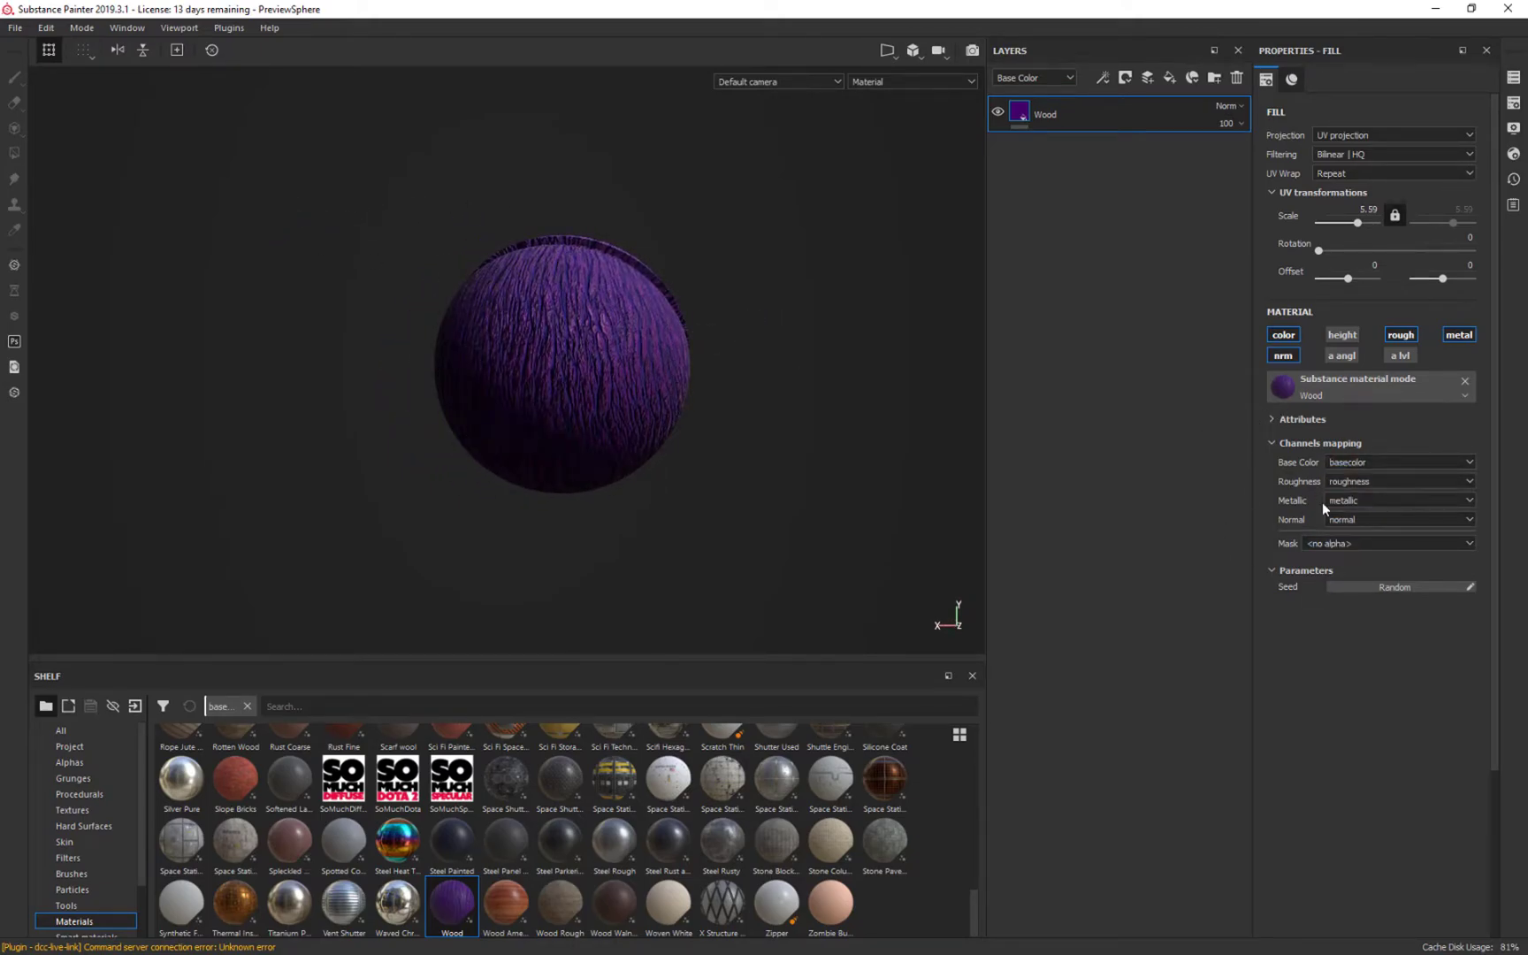
Step: Randomize the Wood material's seed and inspect the new pattern on the sphere
click(1415, 587)
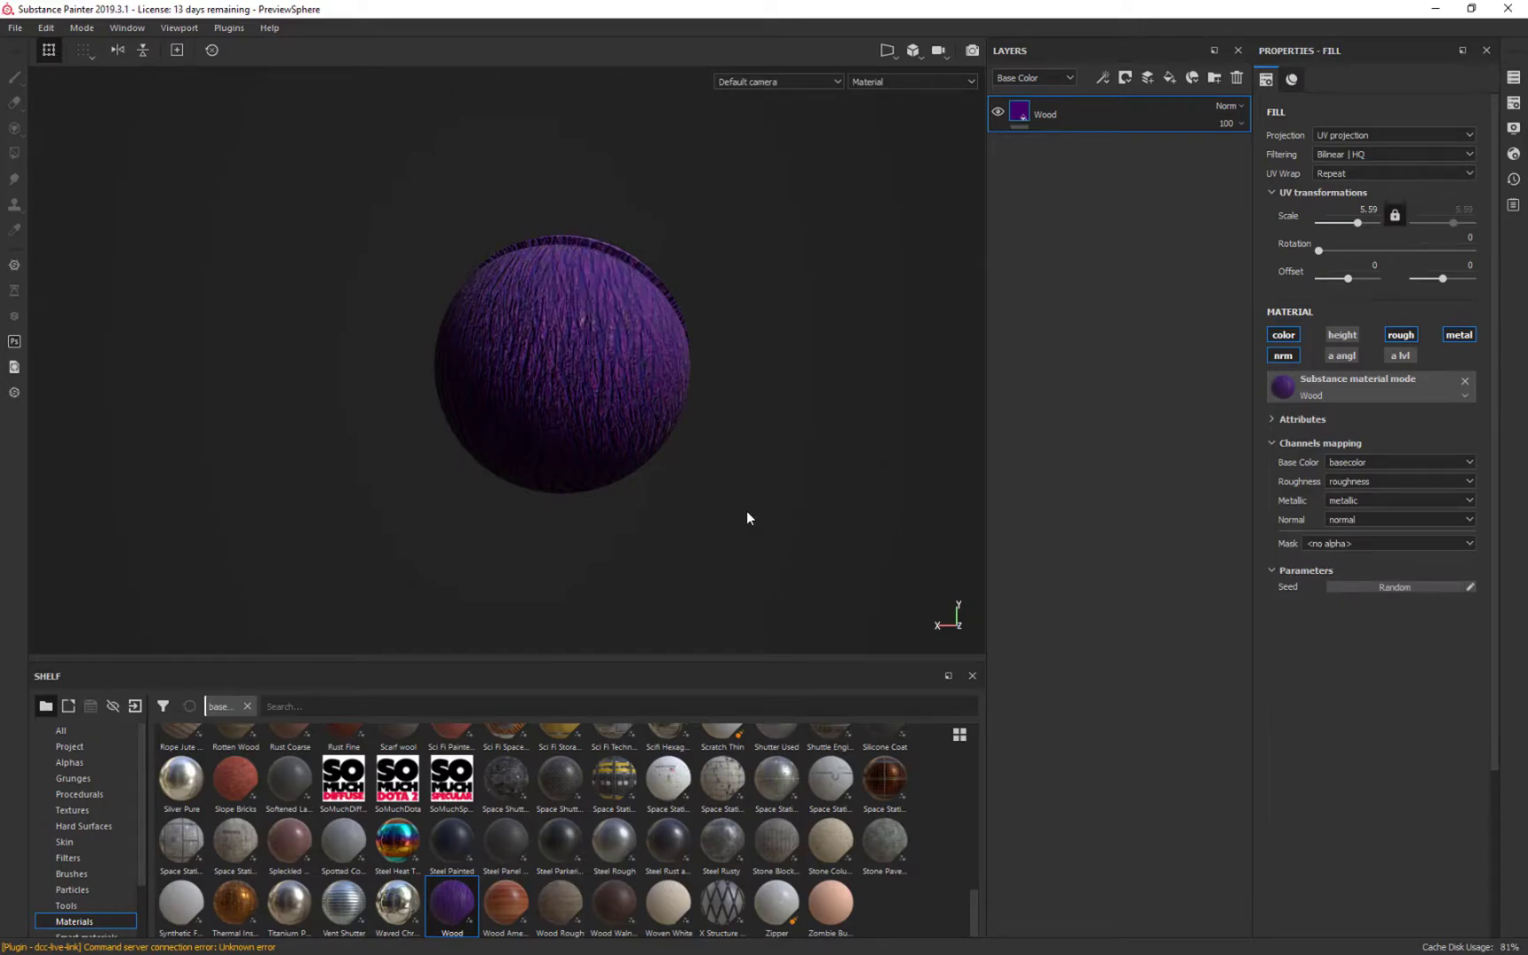
mouse_move(795, 503)
alt+mouse_down()
mouse_move(828, 323)
mouse_move(1238, 610)
mouse_move(1521, 626)
mouse_move(849, 474)
mouse_move(529, 437)
mouse_move(685, 416)
mouse_move(897, 352)
mouse_move(341, 430)
mouse_move(318, 570)
mouse_move(191, 502)
mouse_move(270, 581)
alt+mouse_up()
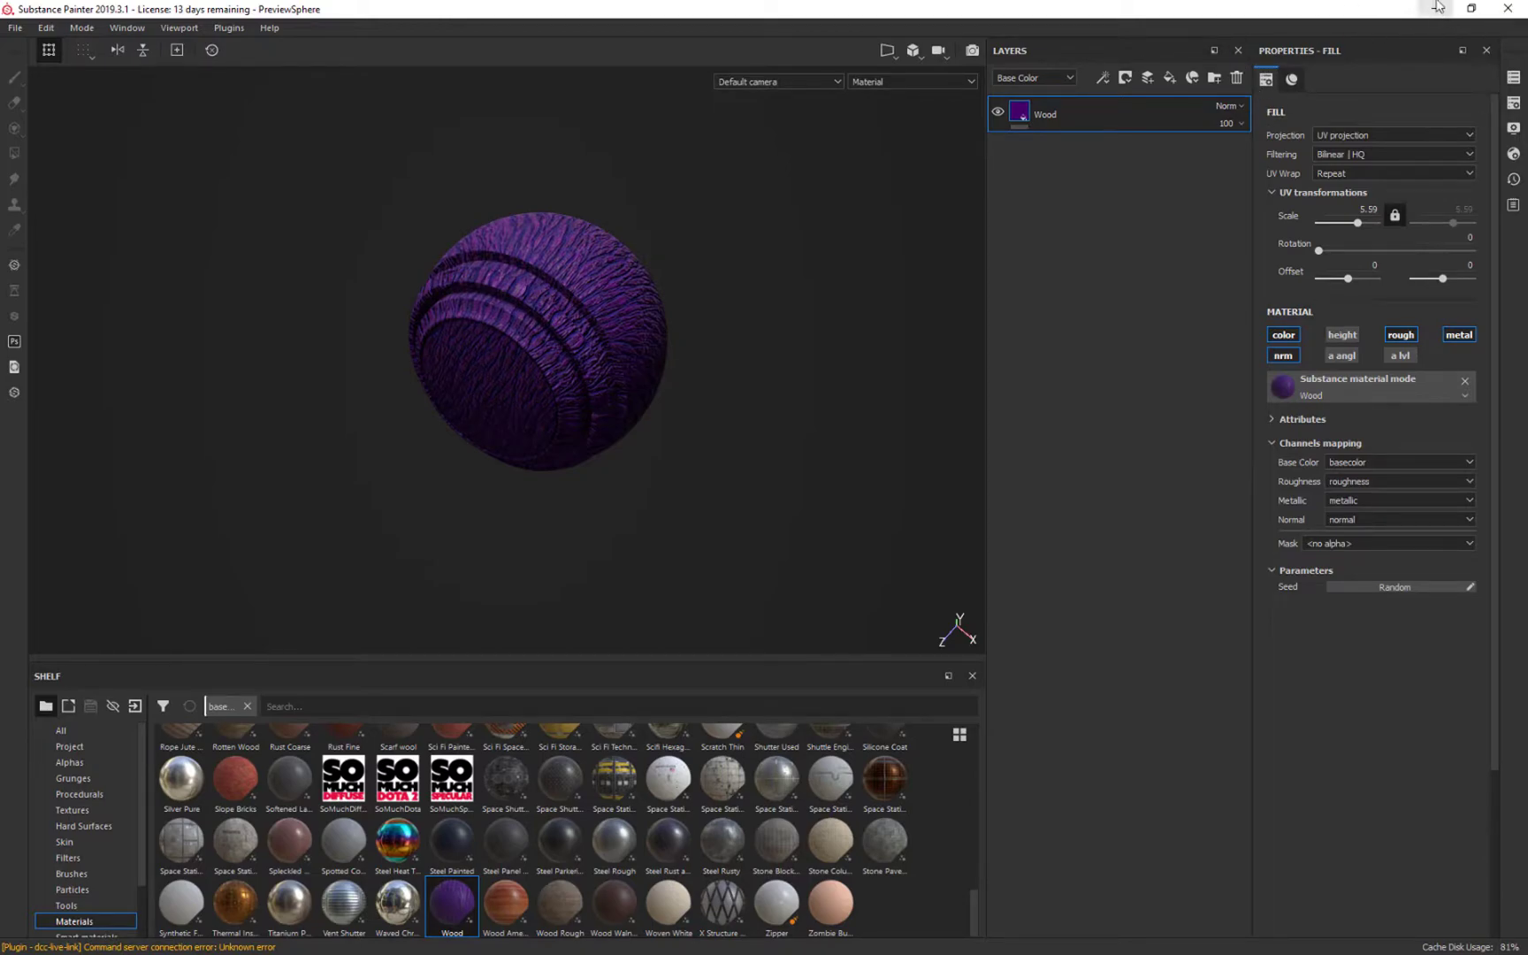
Step: Switch back to Substance Designer and expose the purple Uniform Color node's Output Color as a new input named TreeOuterBark
key(alt+Tab)
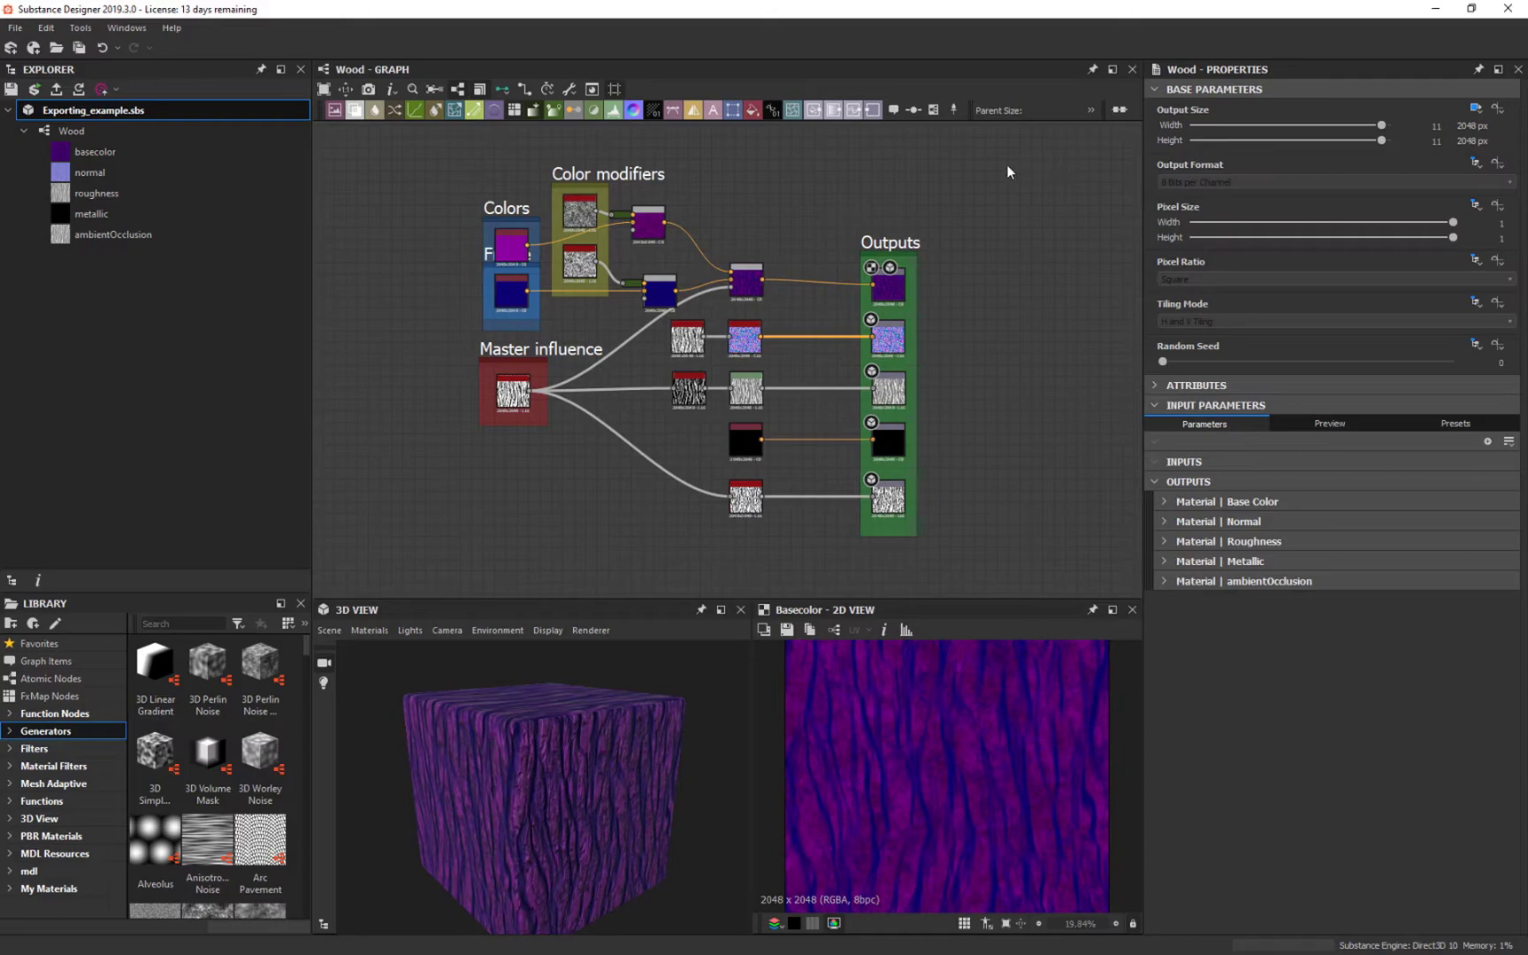
middle_drag(973, 177, 876, 79)
click(863, 262)
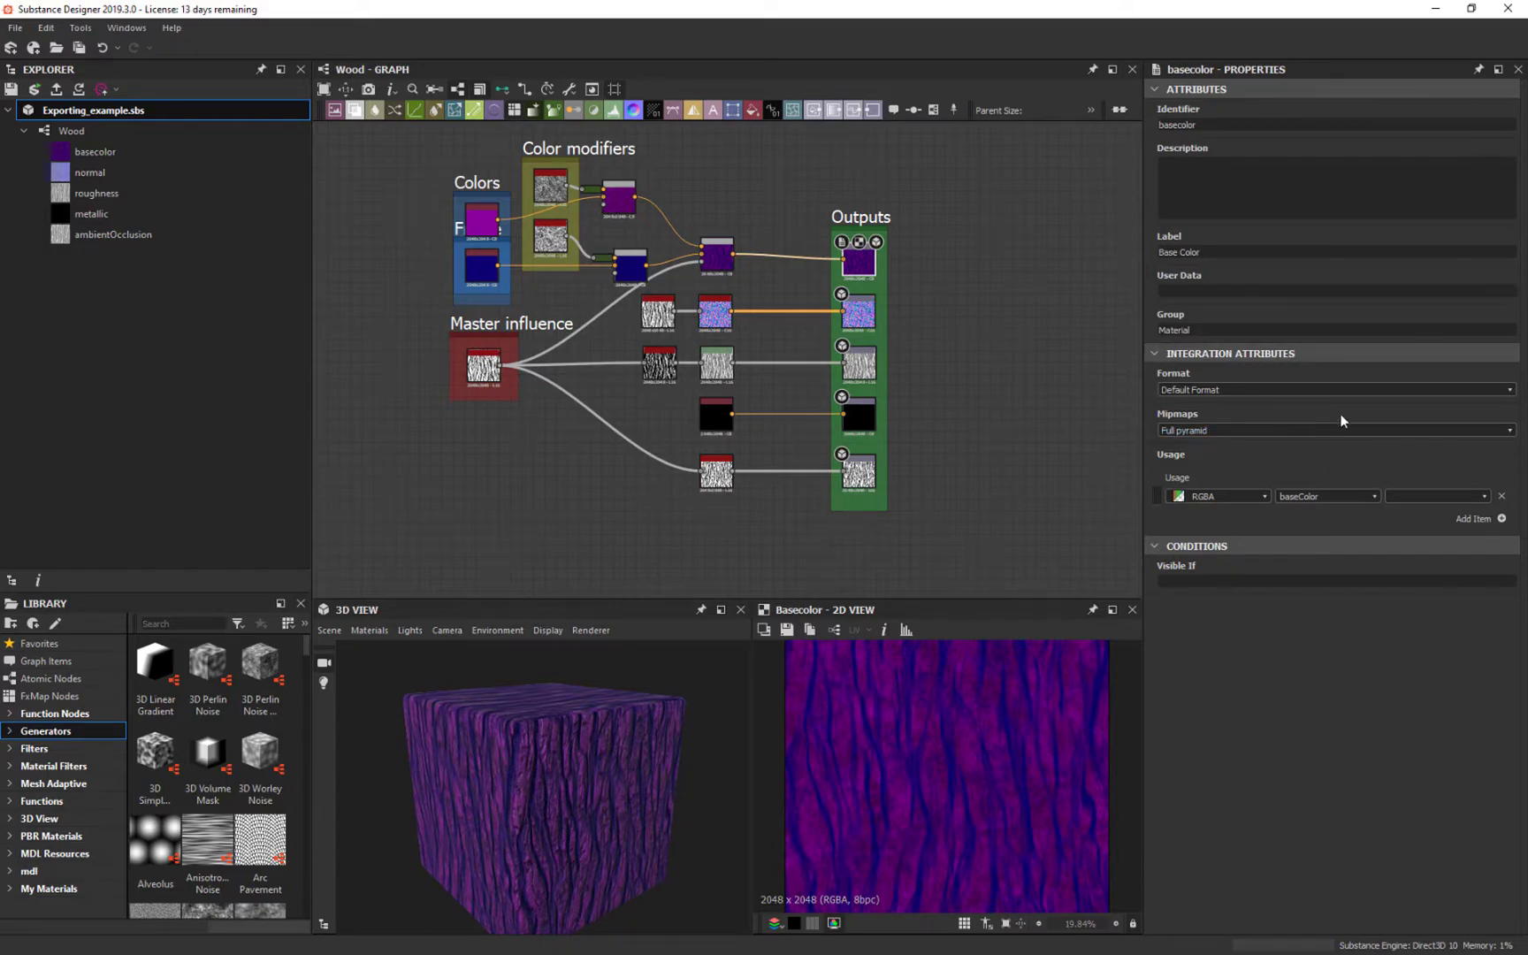
click(481, 222)
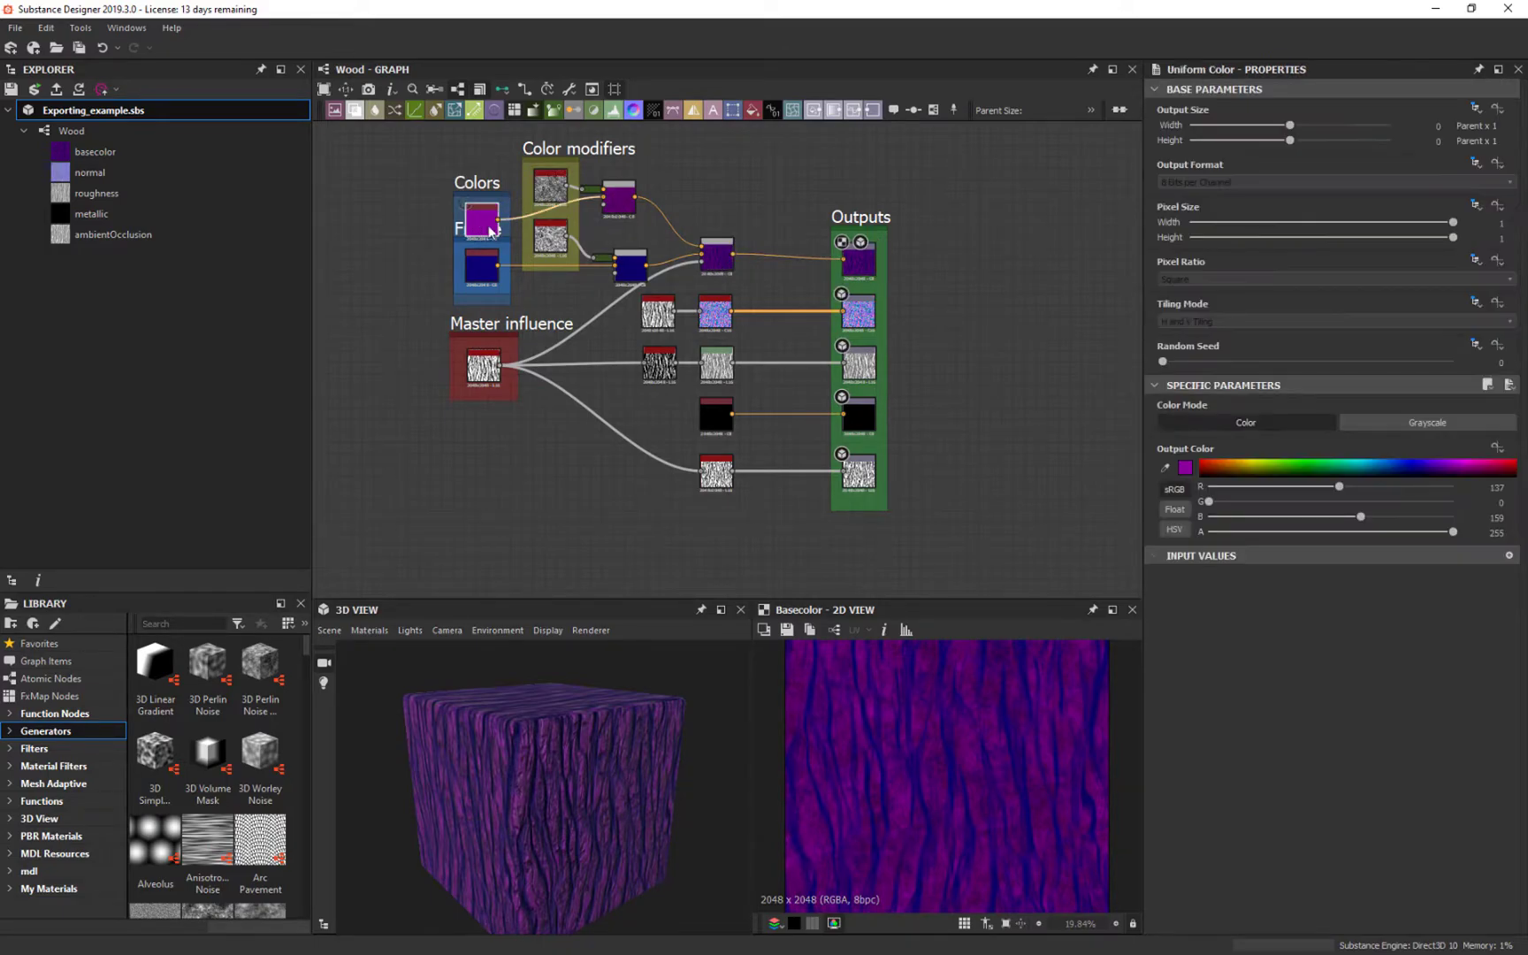
click(1499, 449)
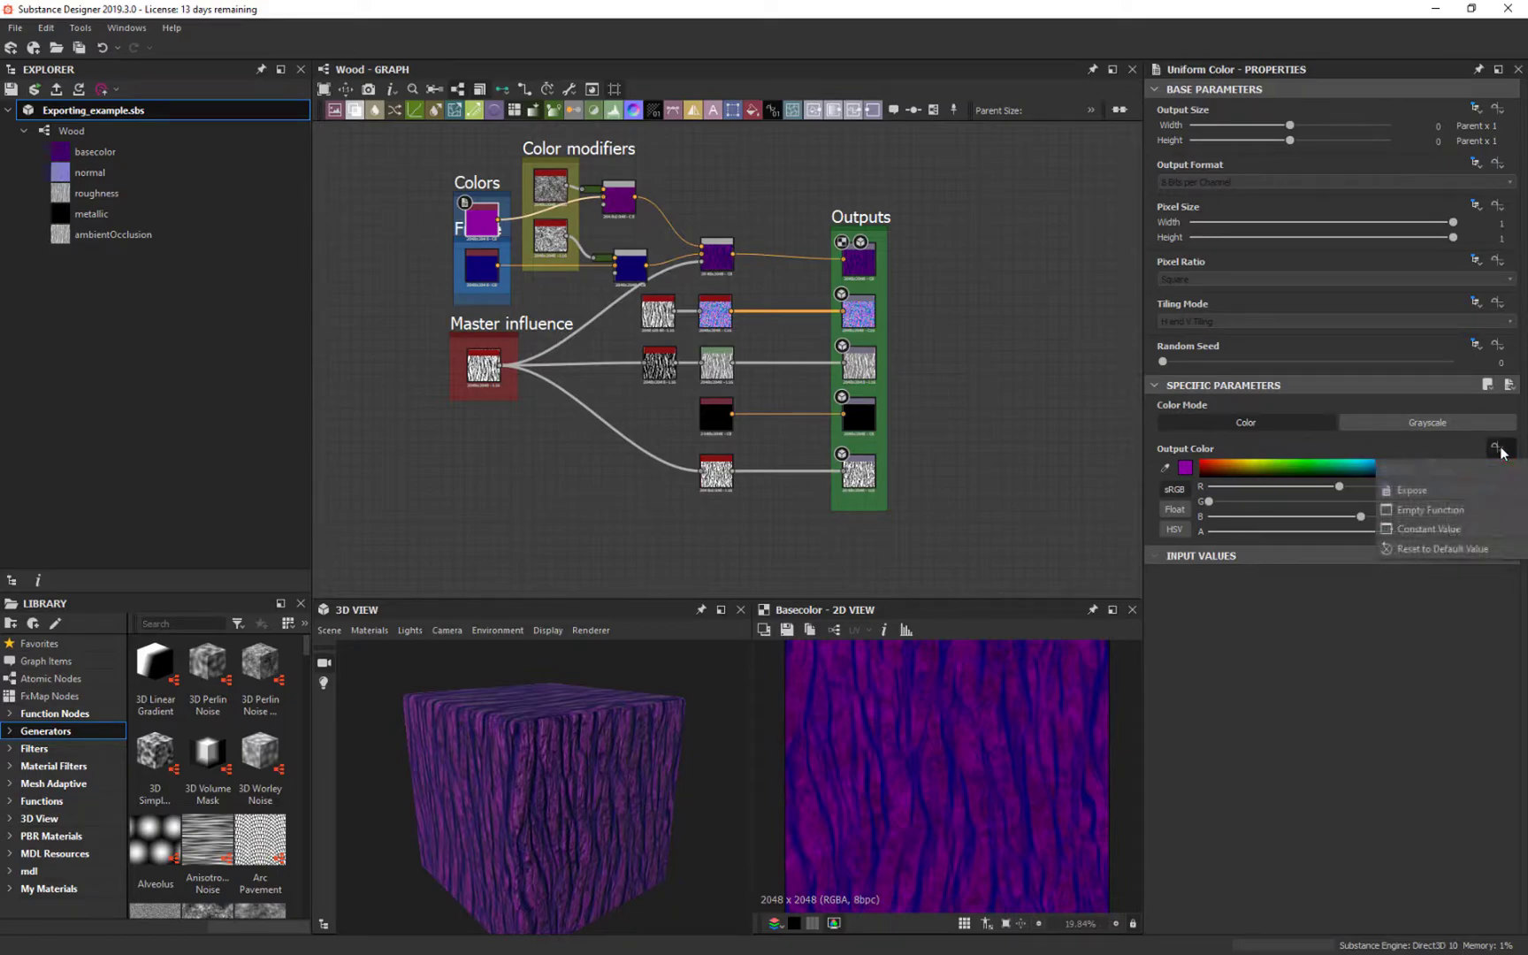
click(1413, 491)
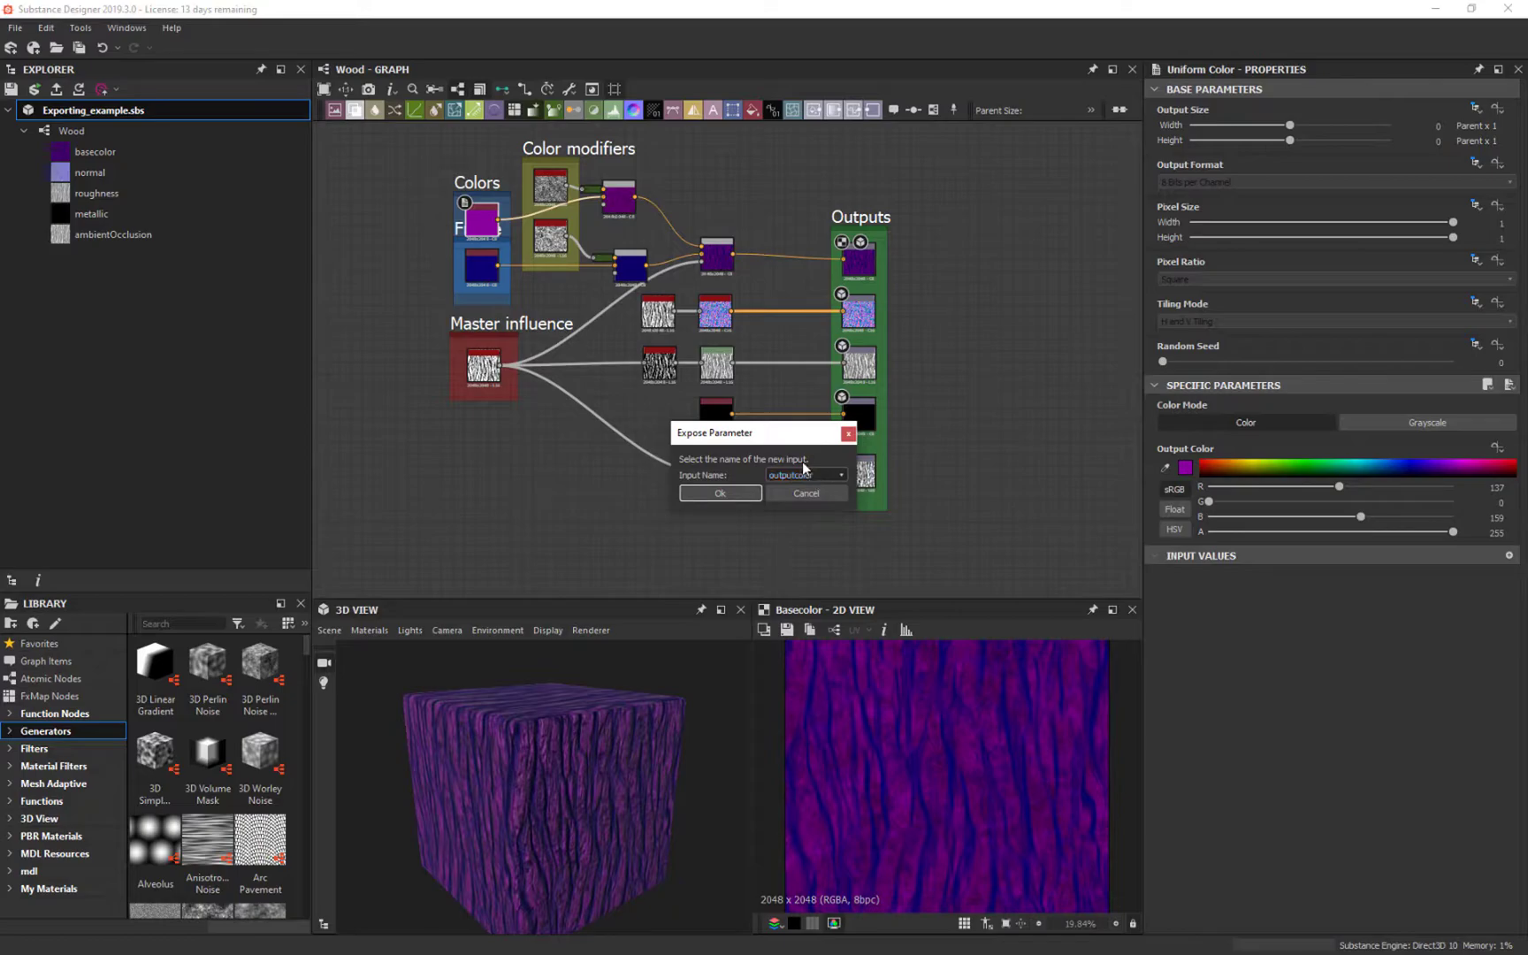
click(833, 478)
click(808, 499)
text(Tr)
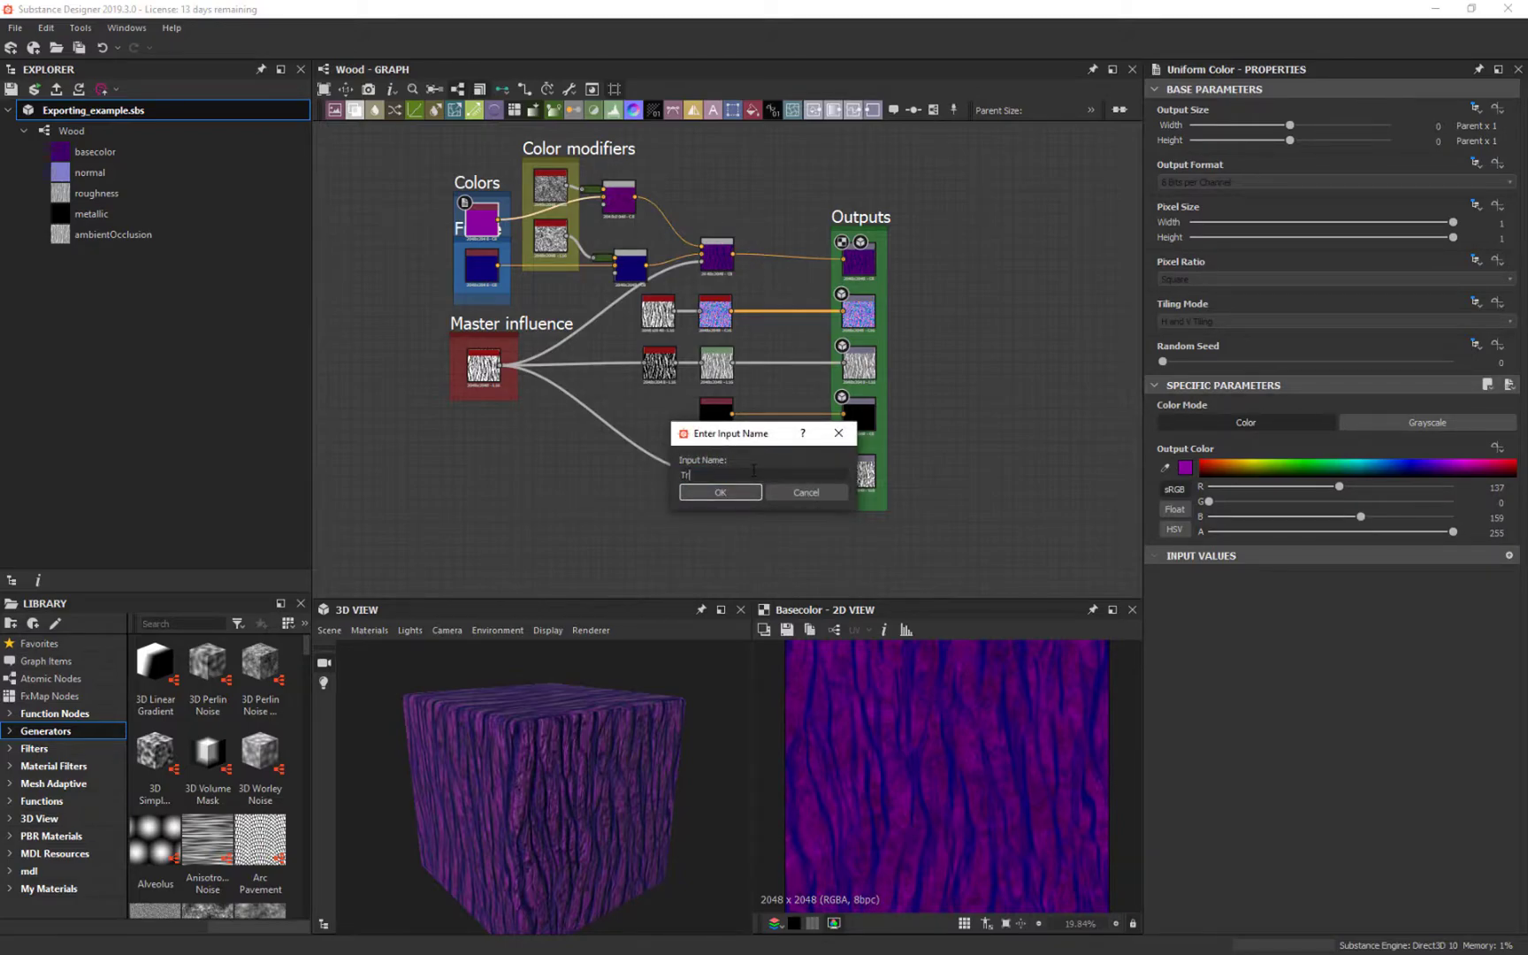
text(eeOuterBark)
click(736, 491)
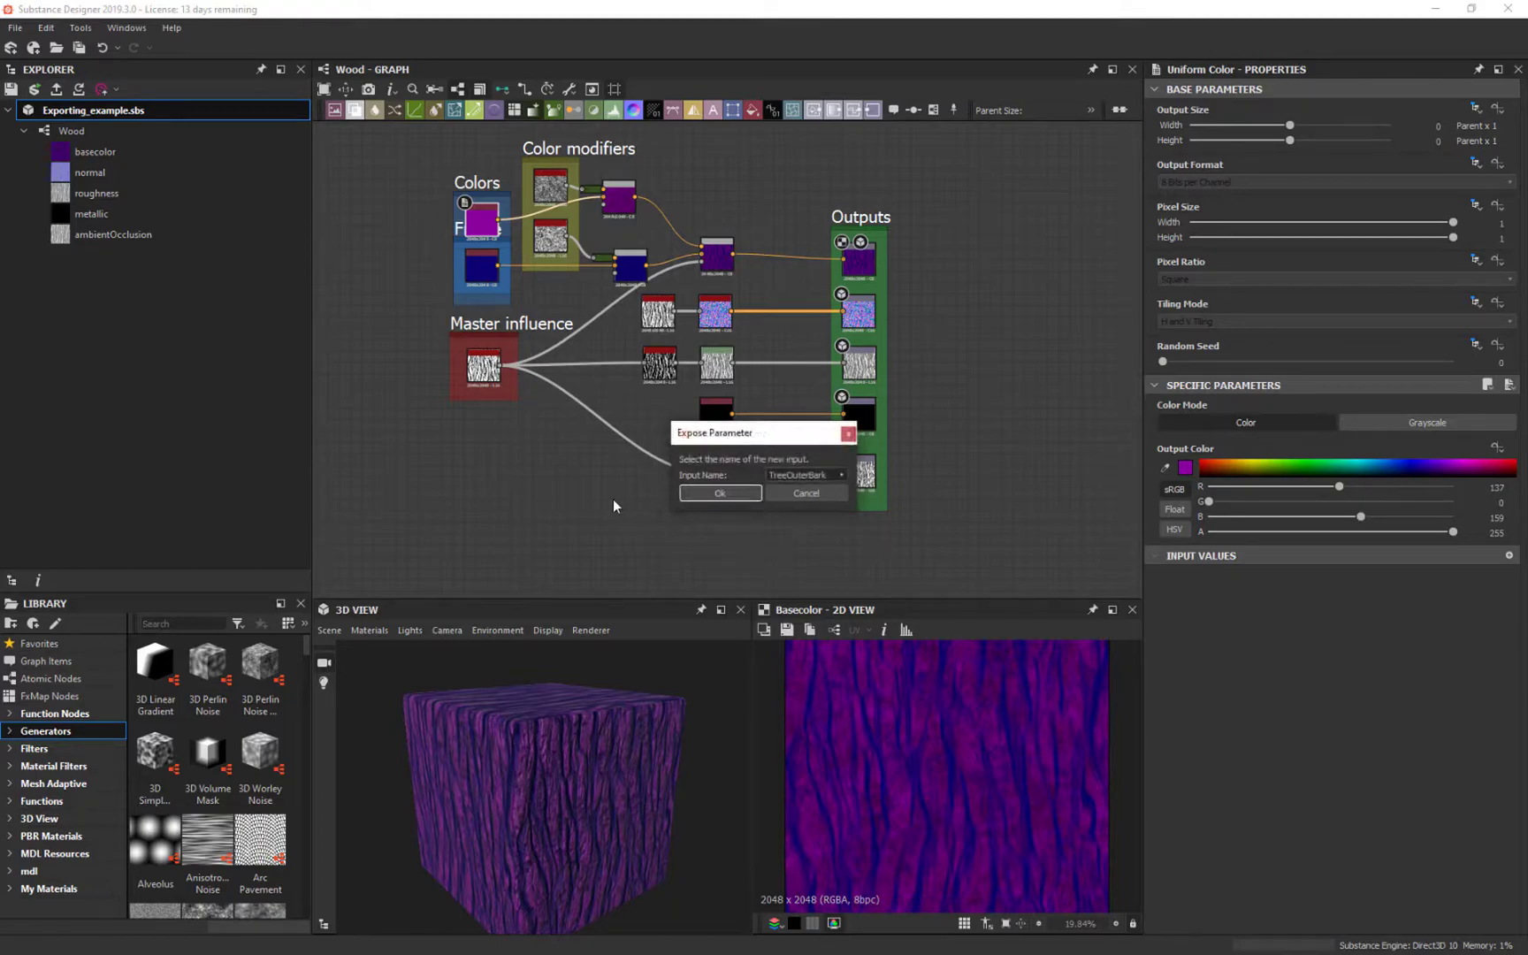
click(737, 495)
Step: Expose the blue Uniform Color node's Output Color as a new input named TreeInnerBark
right_click(478, 273)
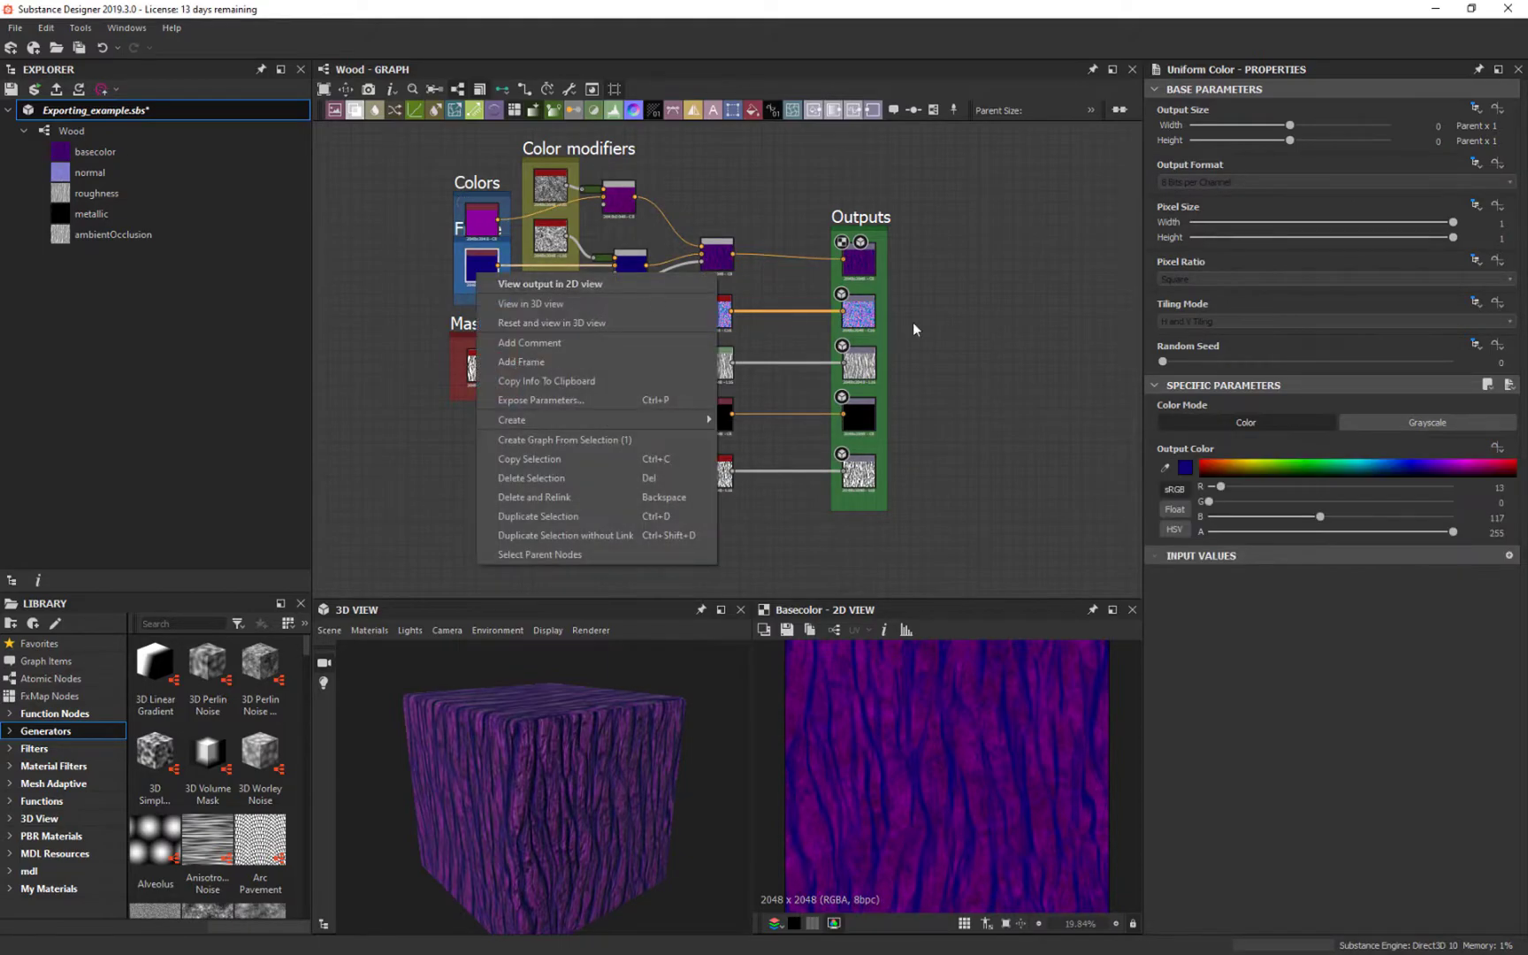
click(1497, 448)
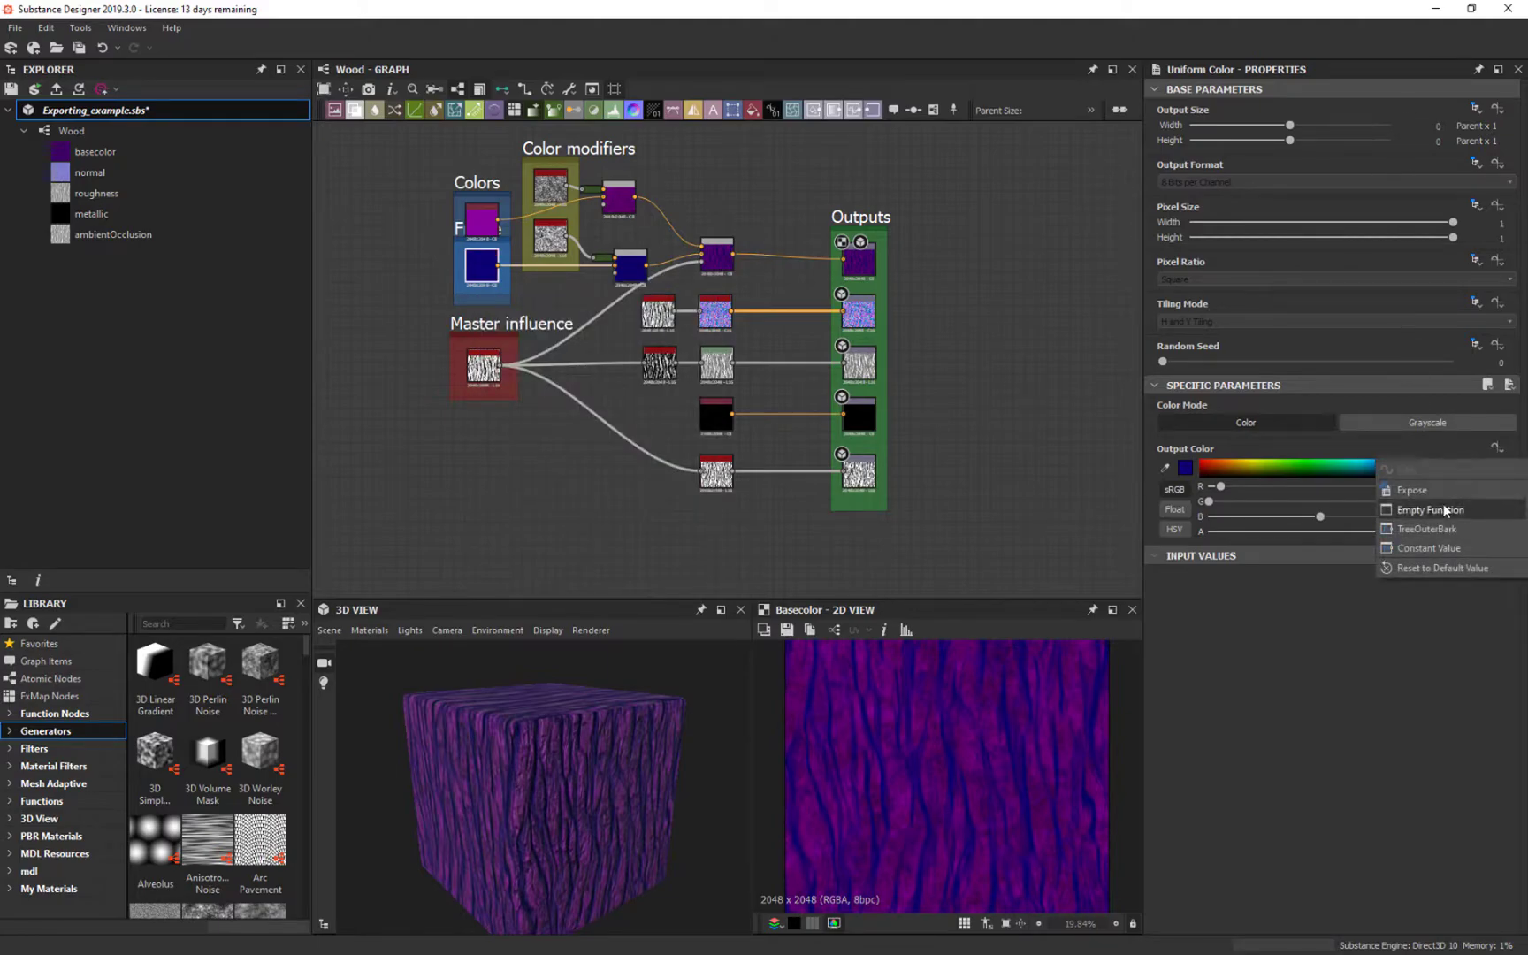
click(1415, 491)
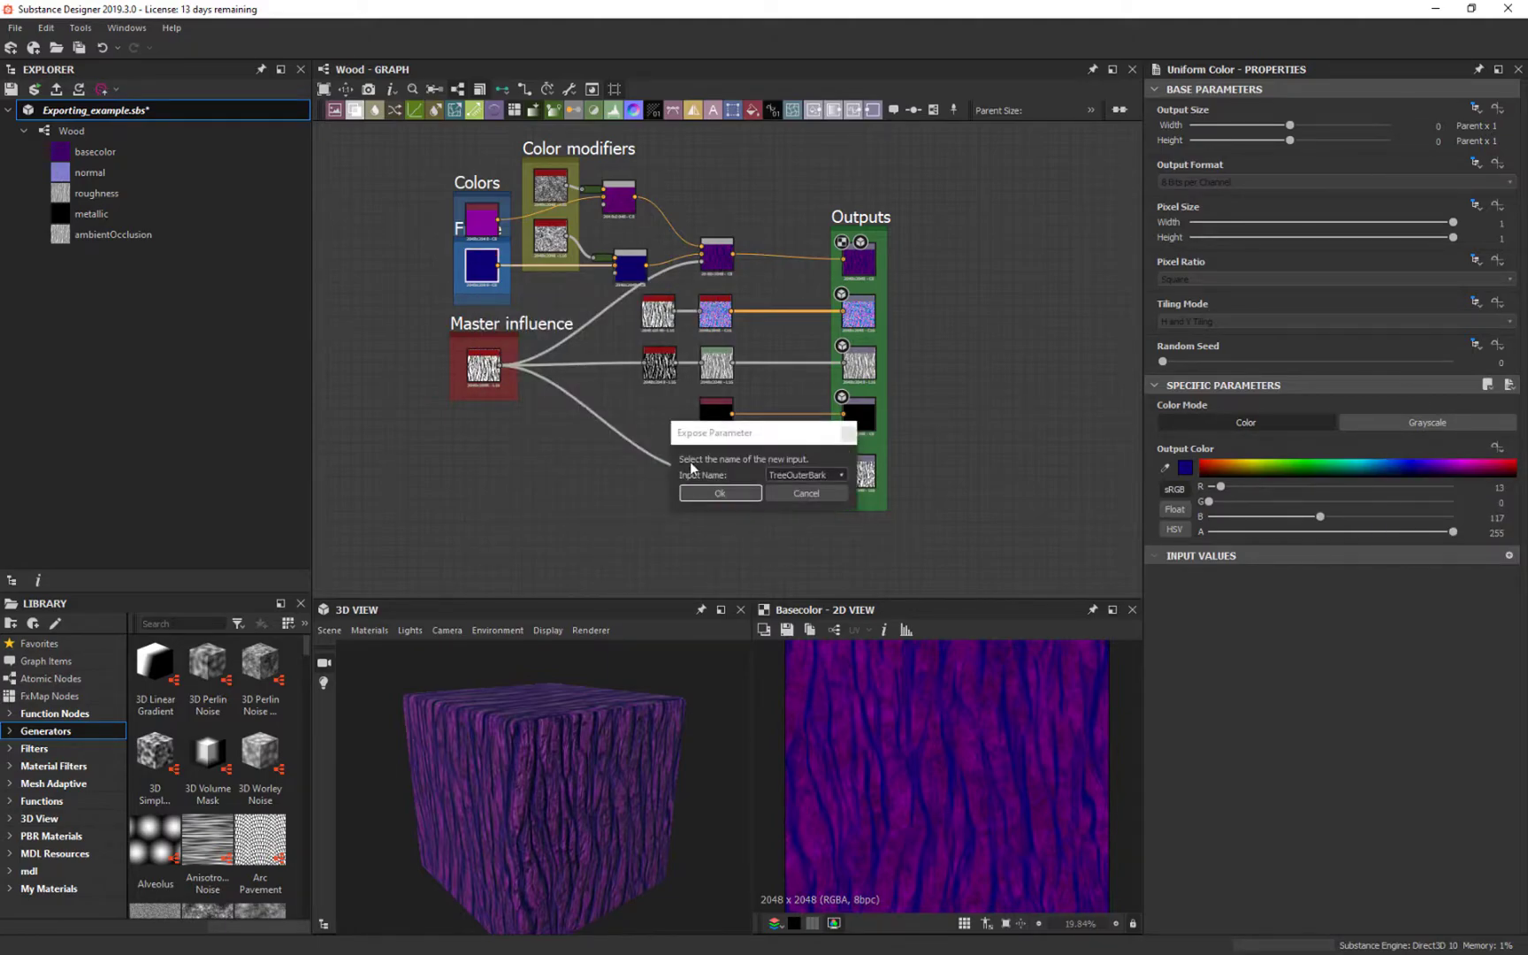
click(841, 478)
click(805, 506)
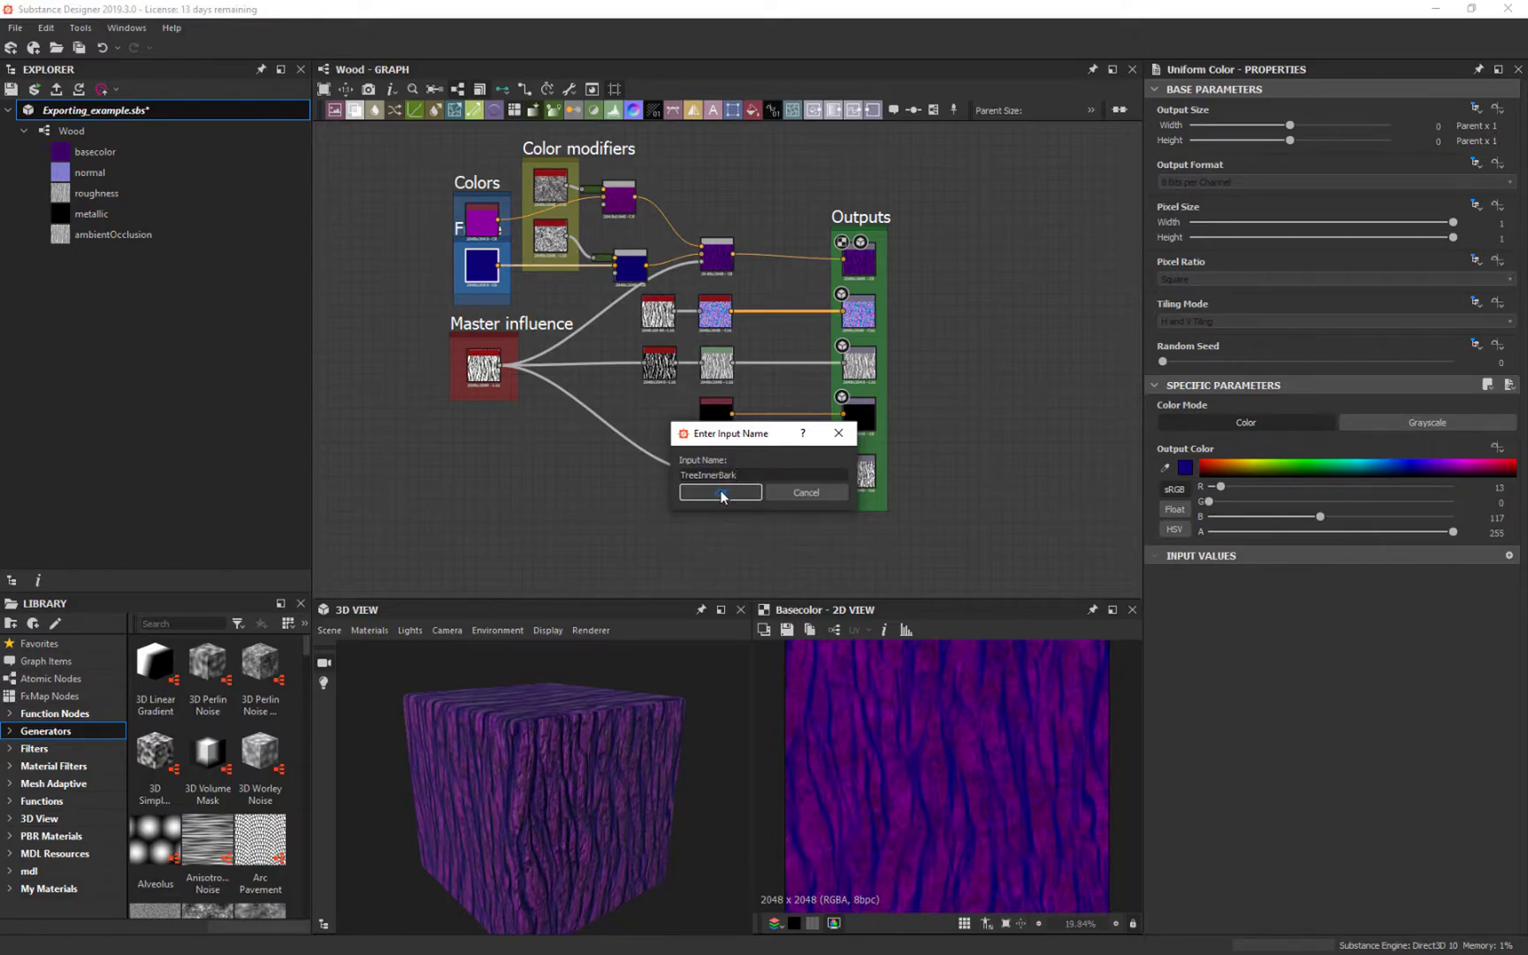
click(721, 495)
click(721, 492)
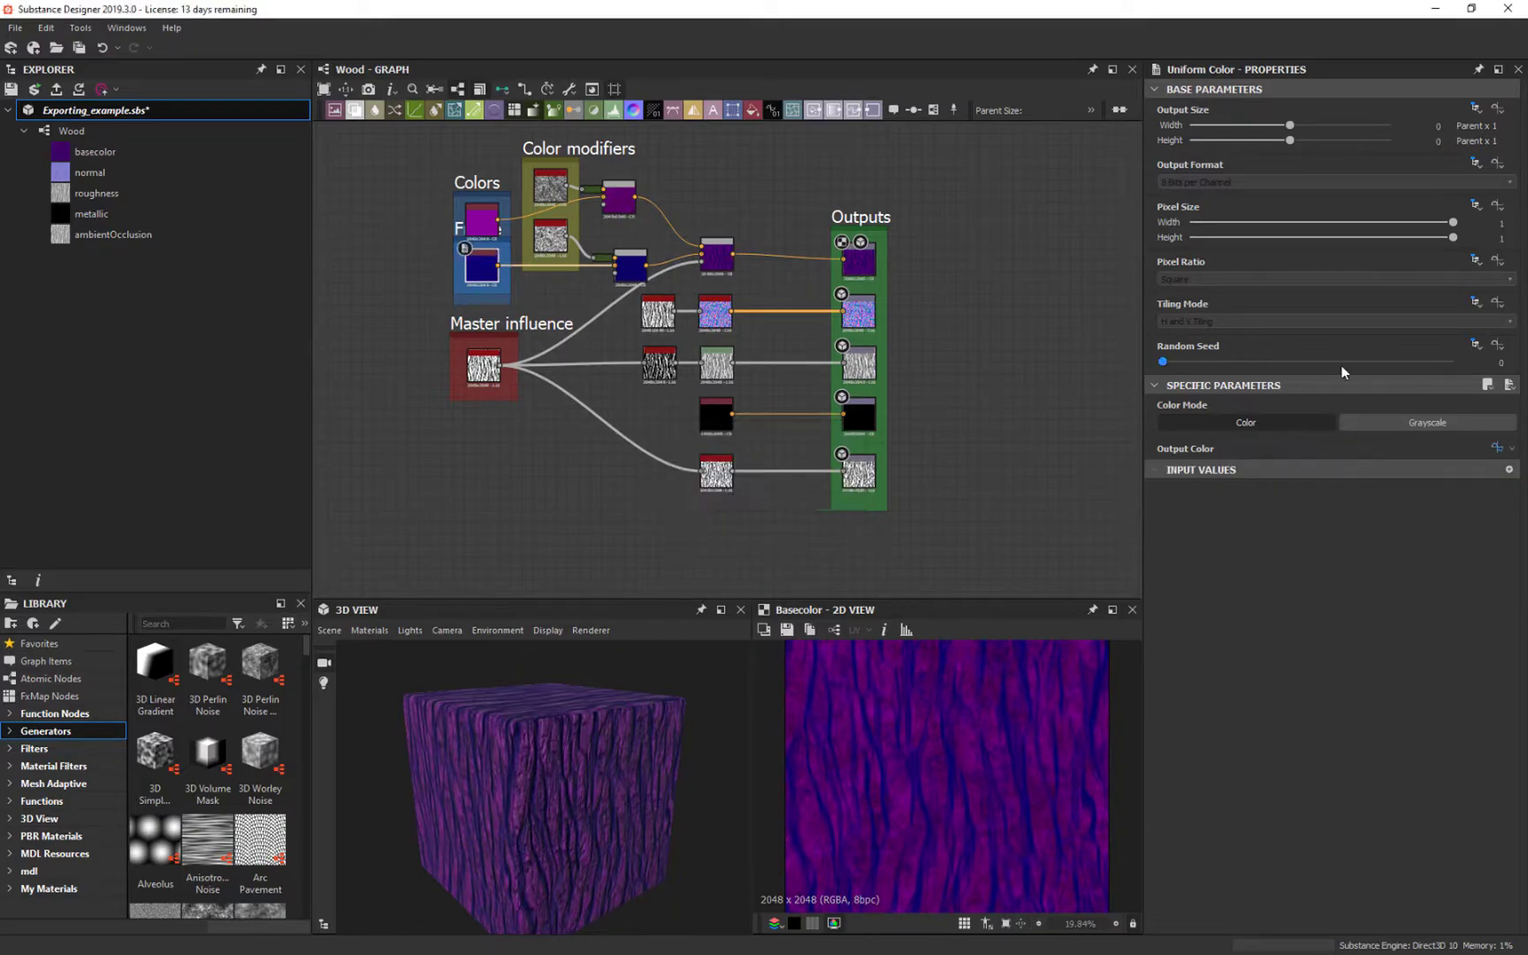
click(1232, 472)
Step: Select the Master influence grunge map node and try a Brush Pattern of 0.26 and a Contrast of 0.77
click(484, 366)
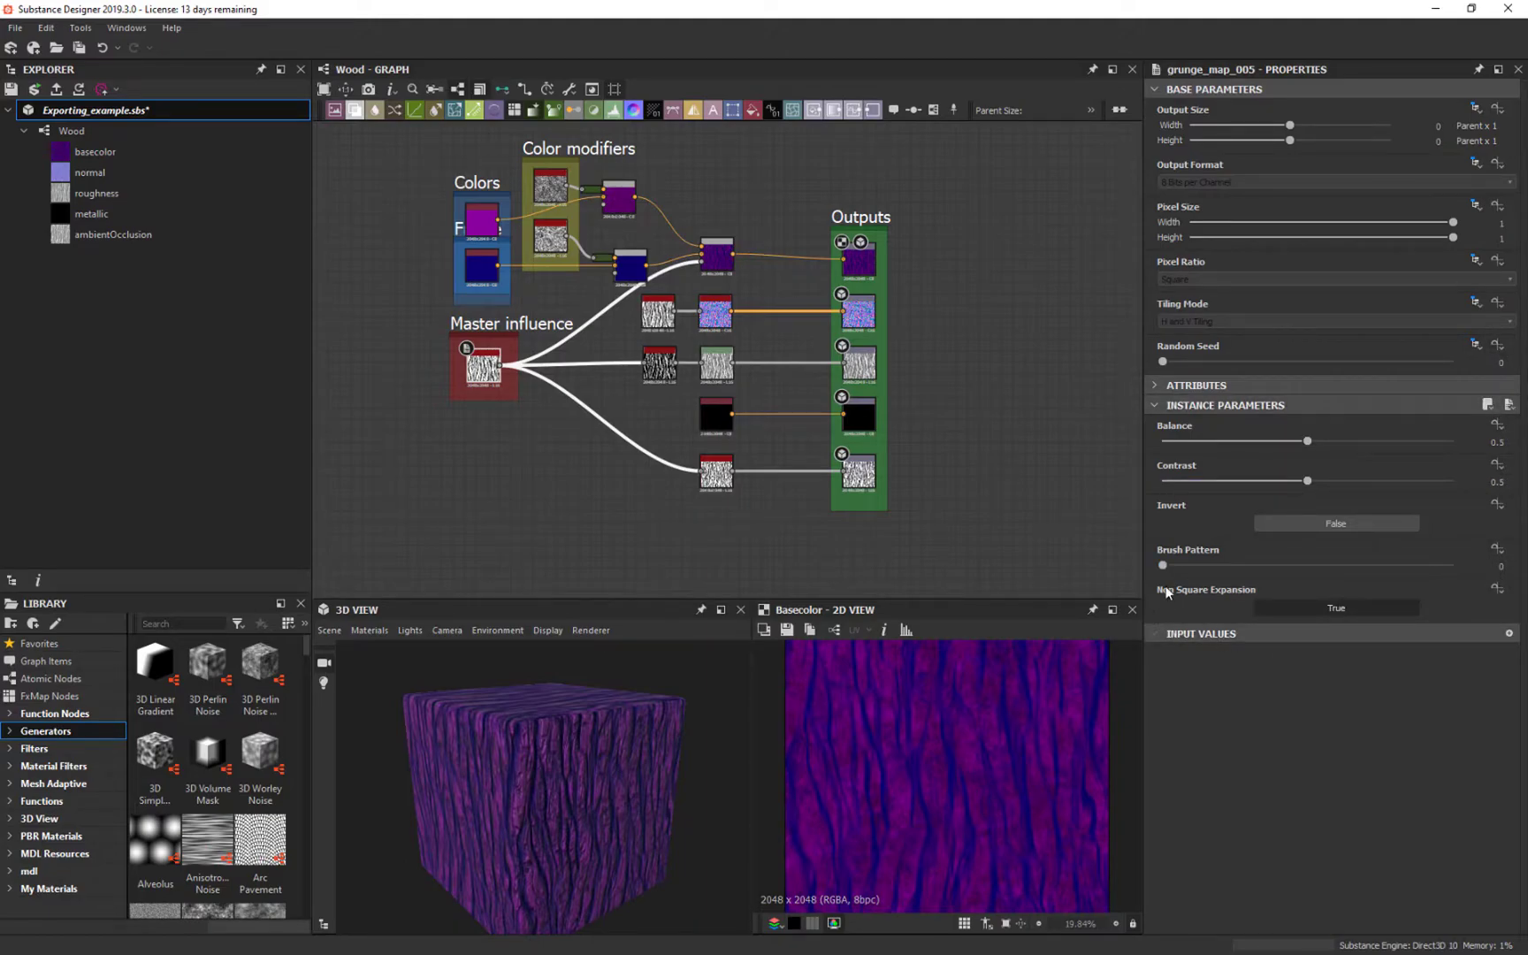
mouse_move(1162, 566)
mouse_down()
mouse_move(1453, 566)
mouse_move(1090, 594)
mouse_up()
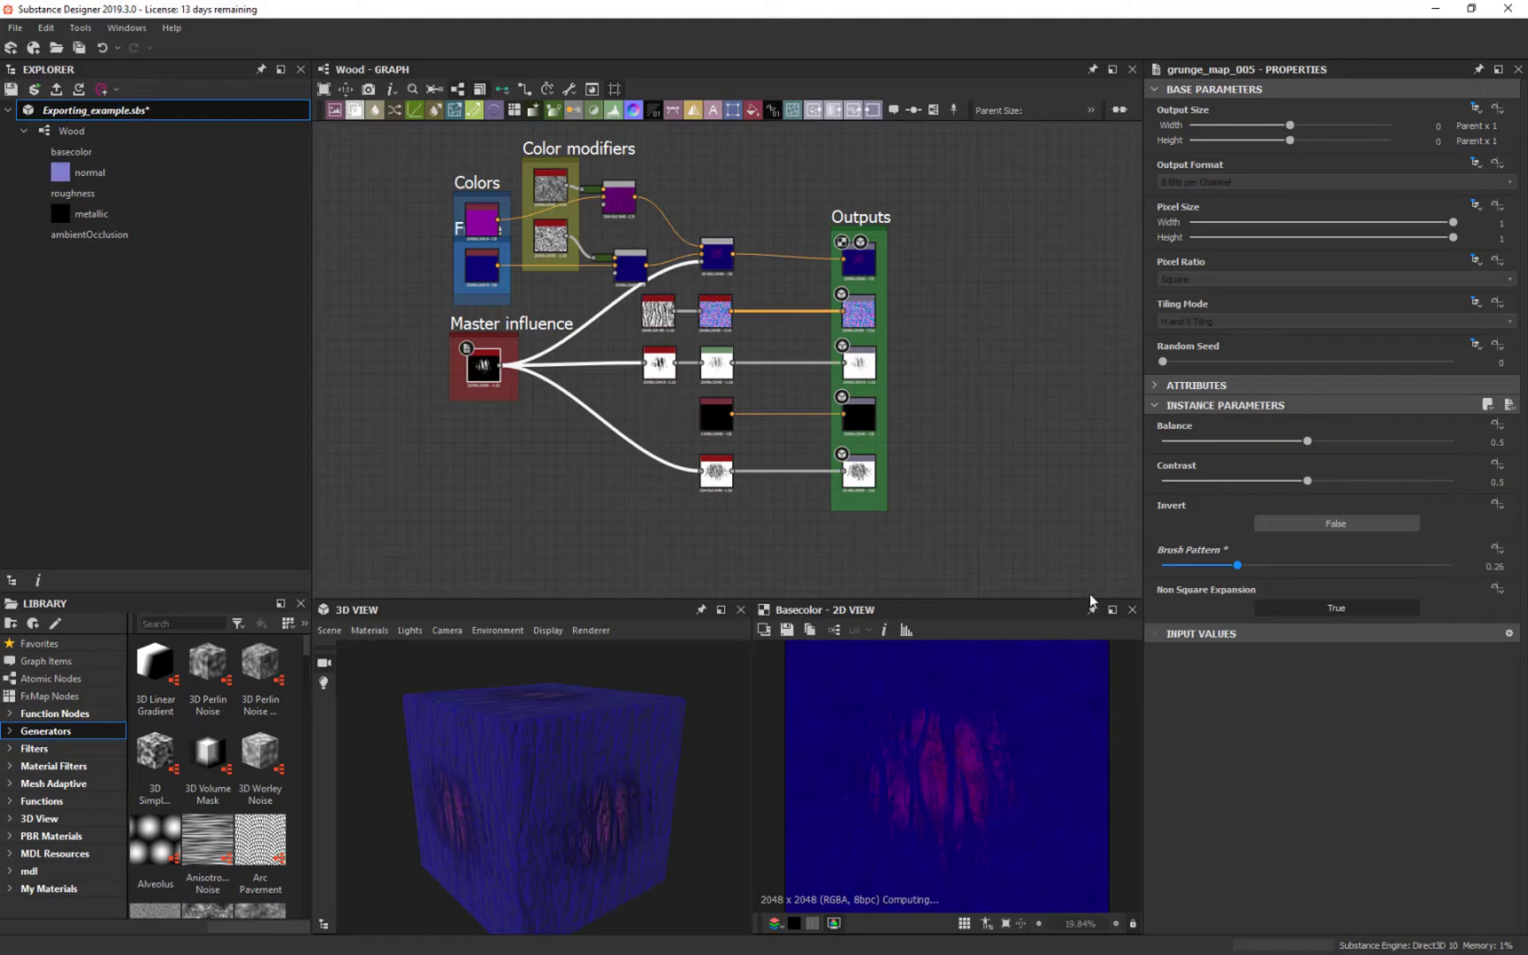
mouse_move(1307, 480)
mouse_down()
mouse_move(1188, 482)
mouse_move(1438, 500)
mouse_move(1385, 502)
mouse_up()
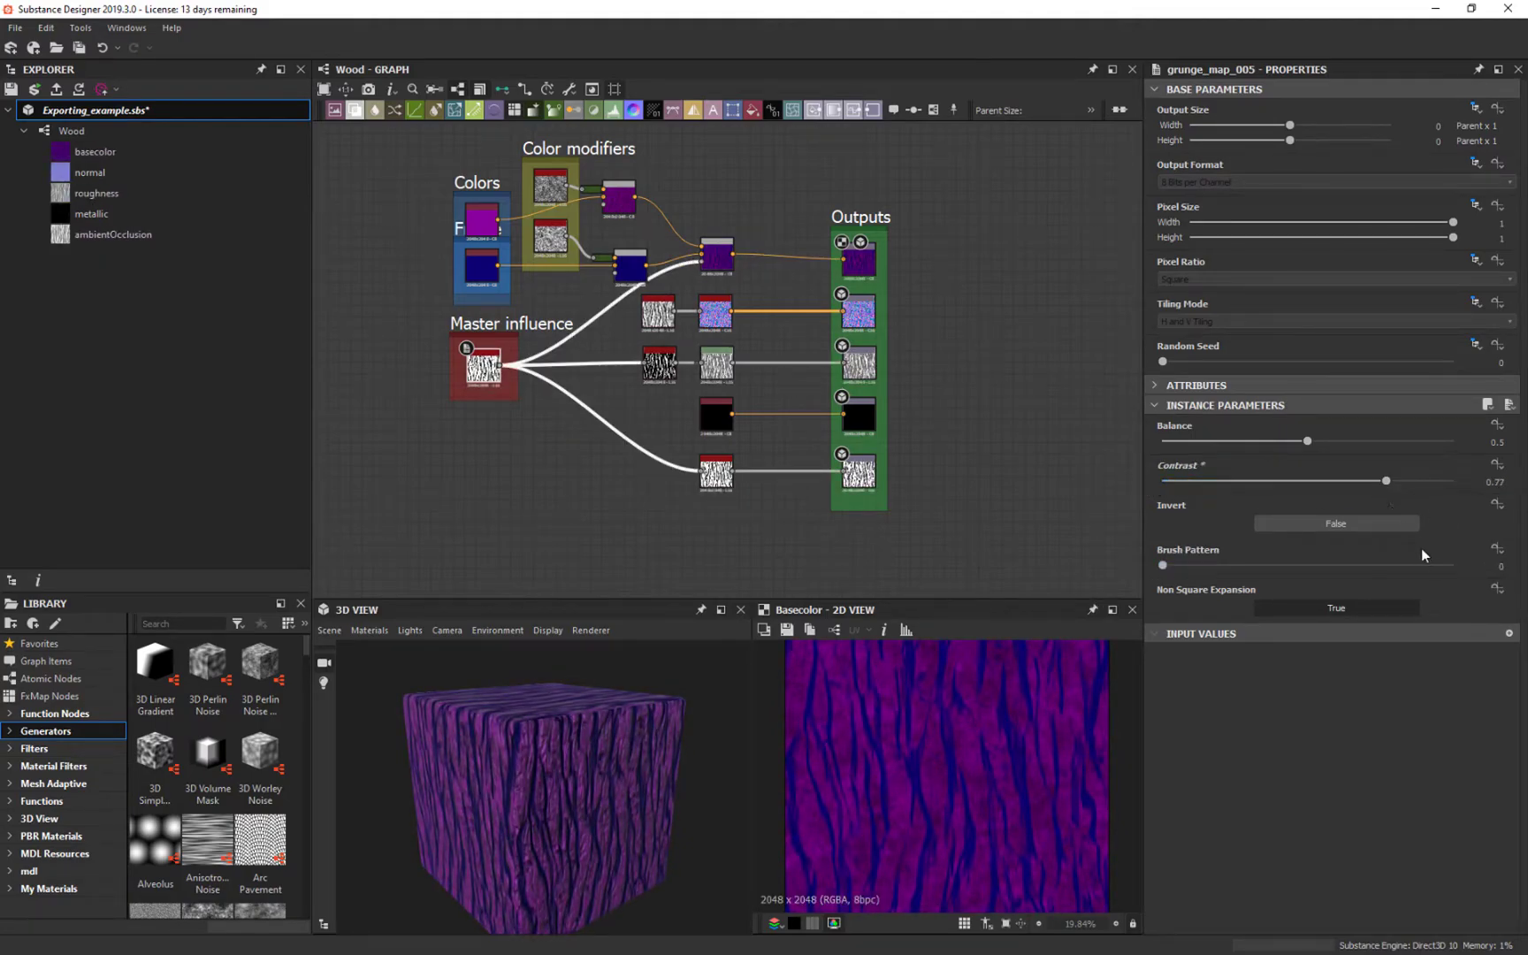
Step: Expose the Master influence node's Contrast as a new input named BarkDepth_contrast
click(1497, 465)
click(1499, 466)
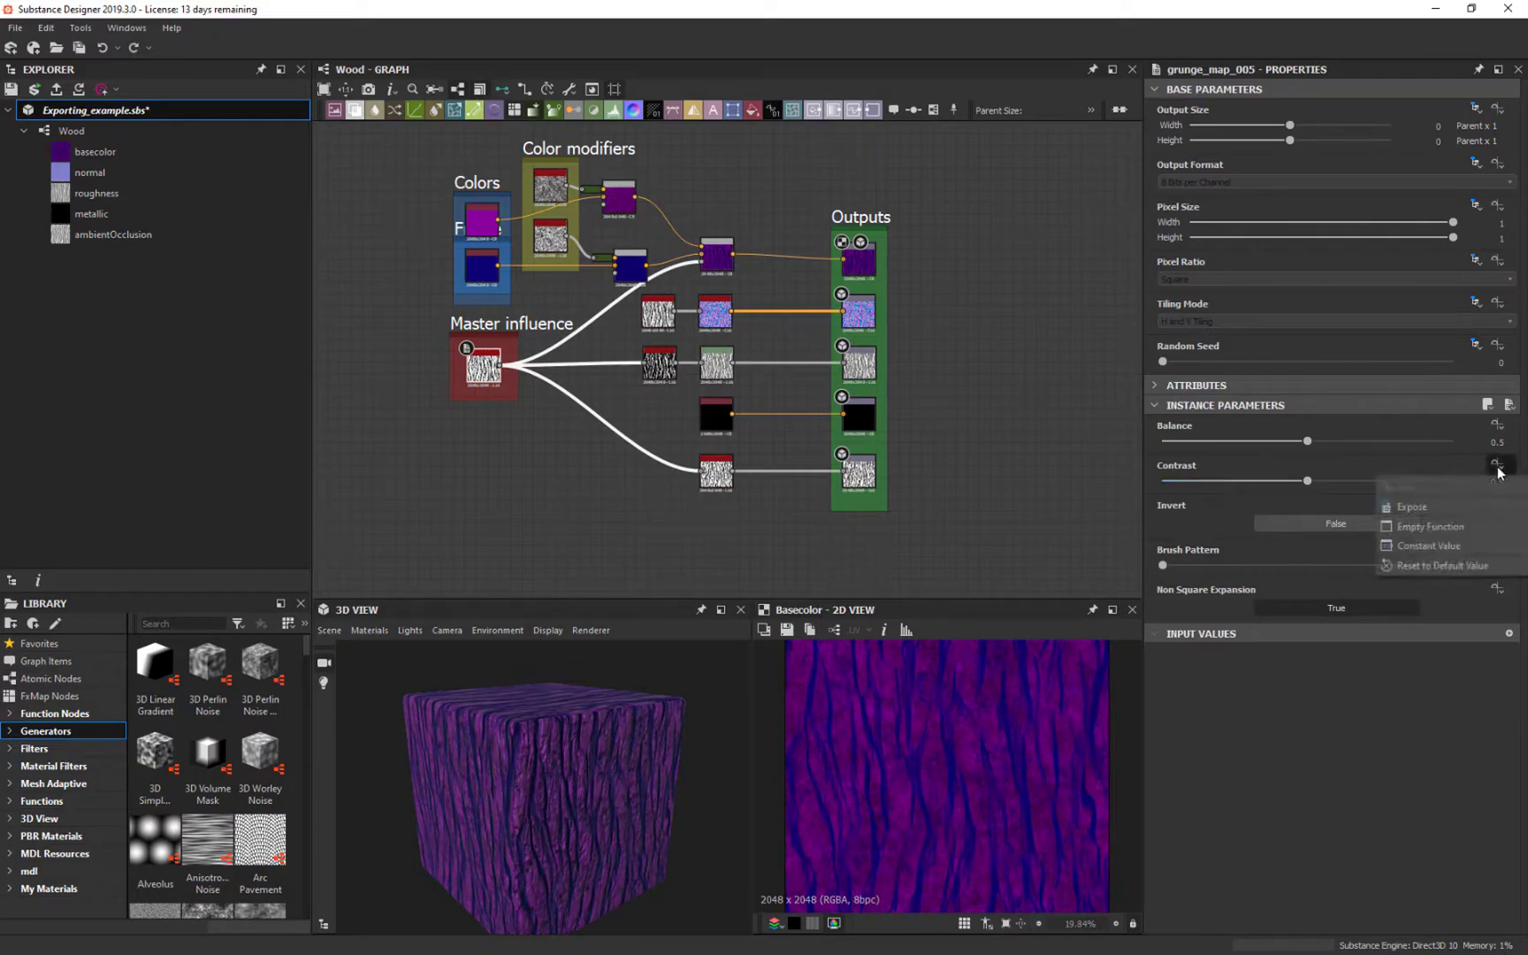
click(1420, 509)
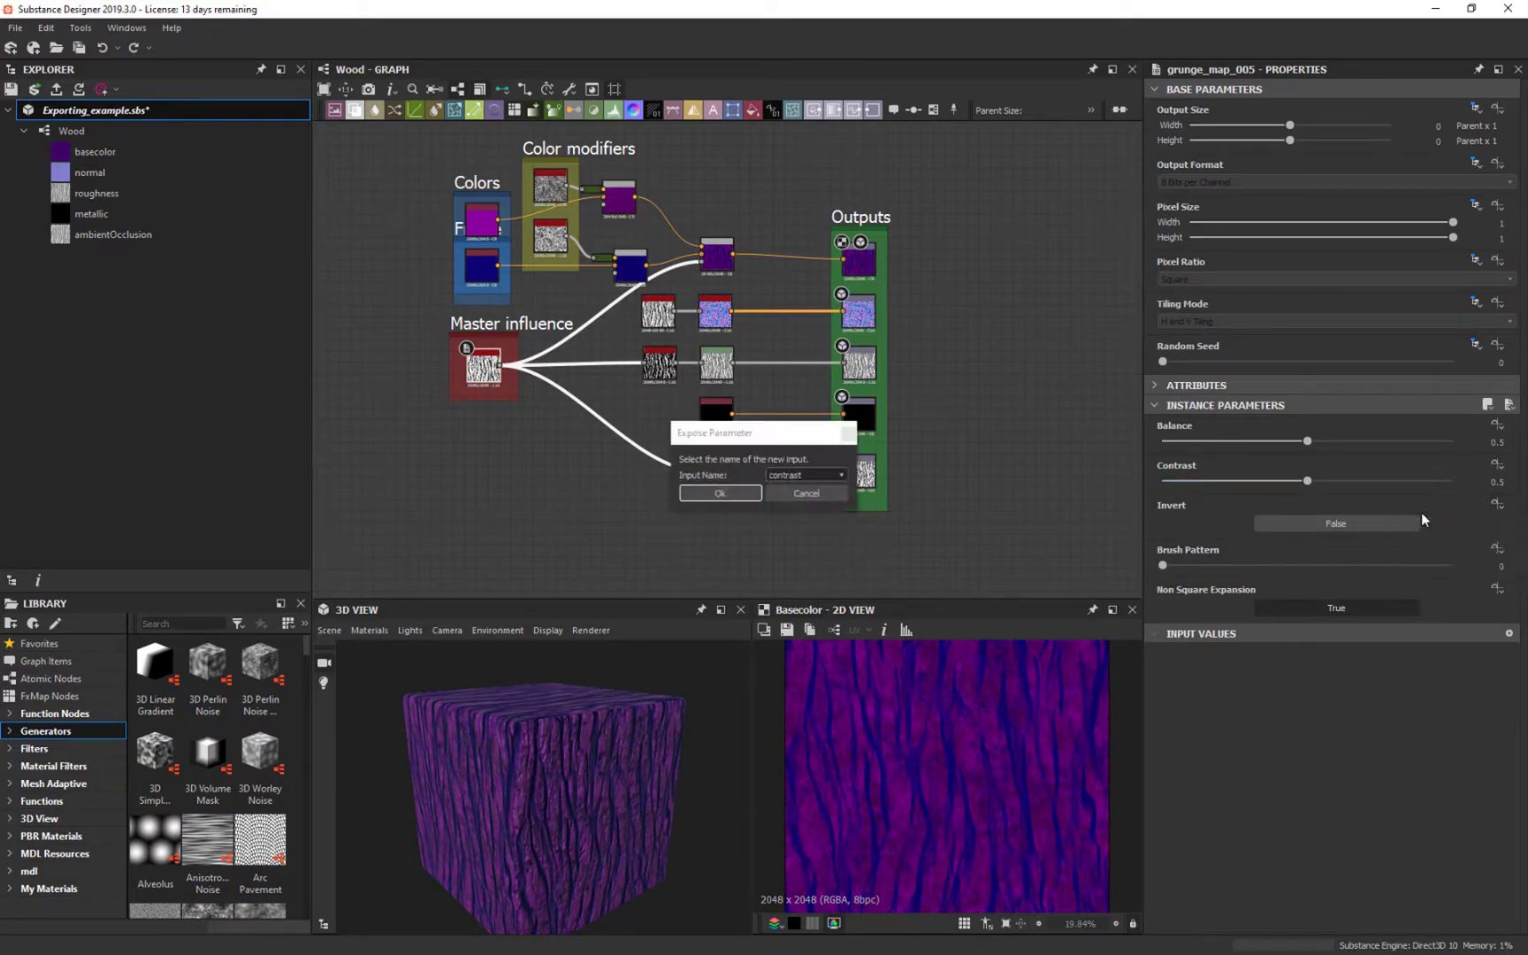
click(806, 480)
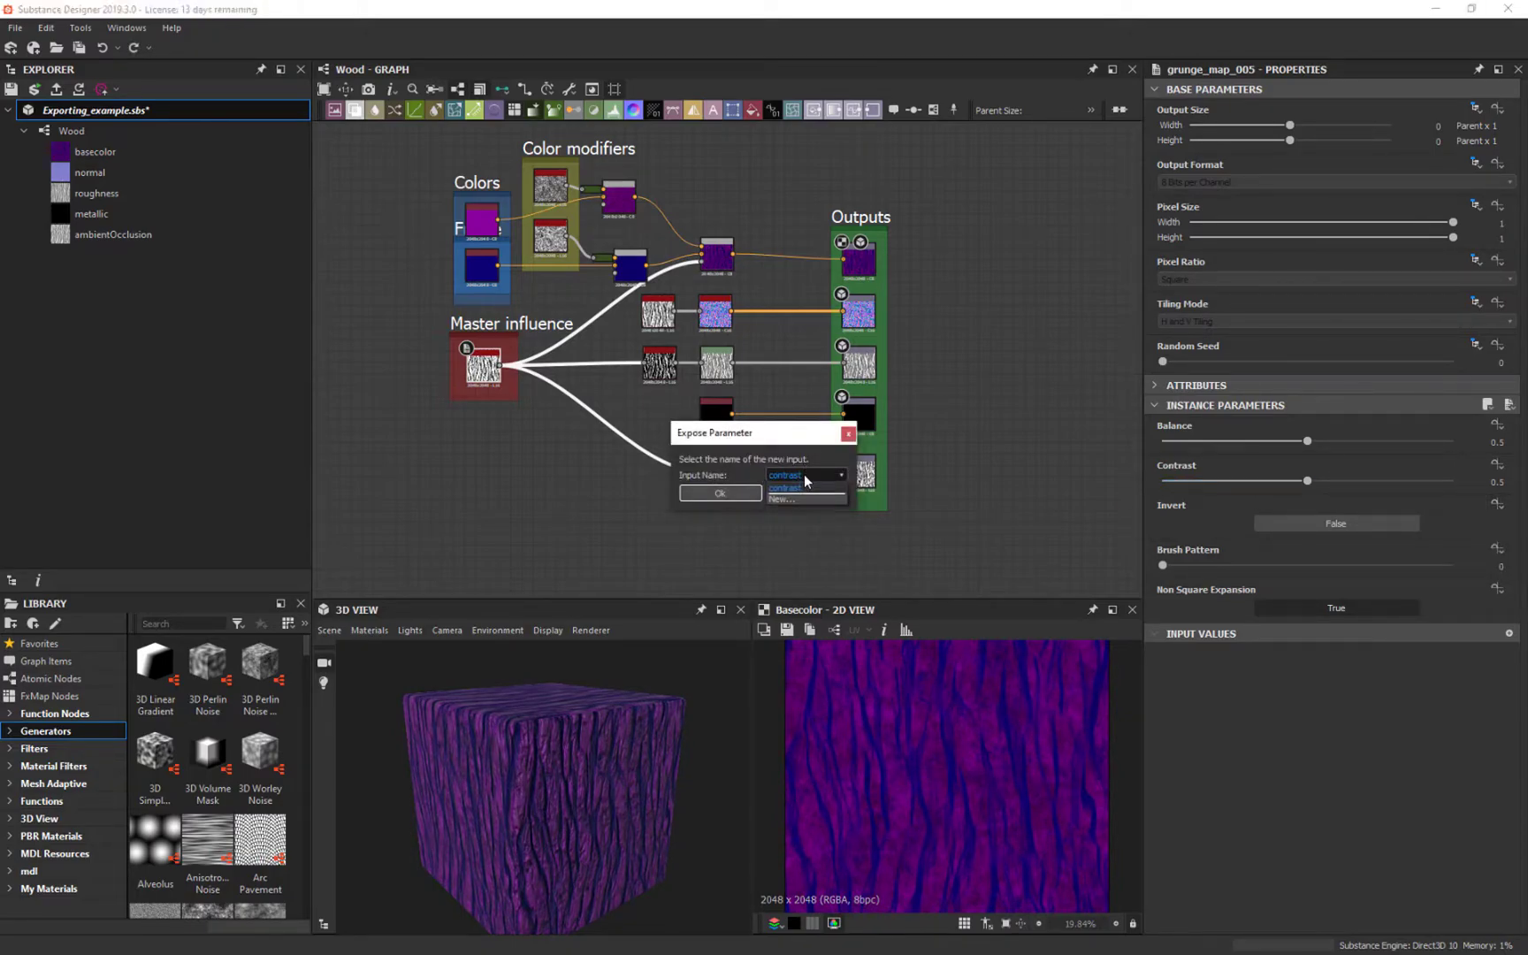
click(778, 500)
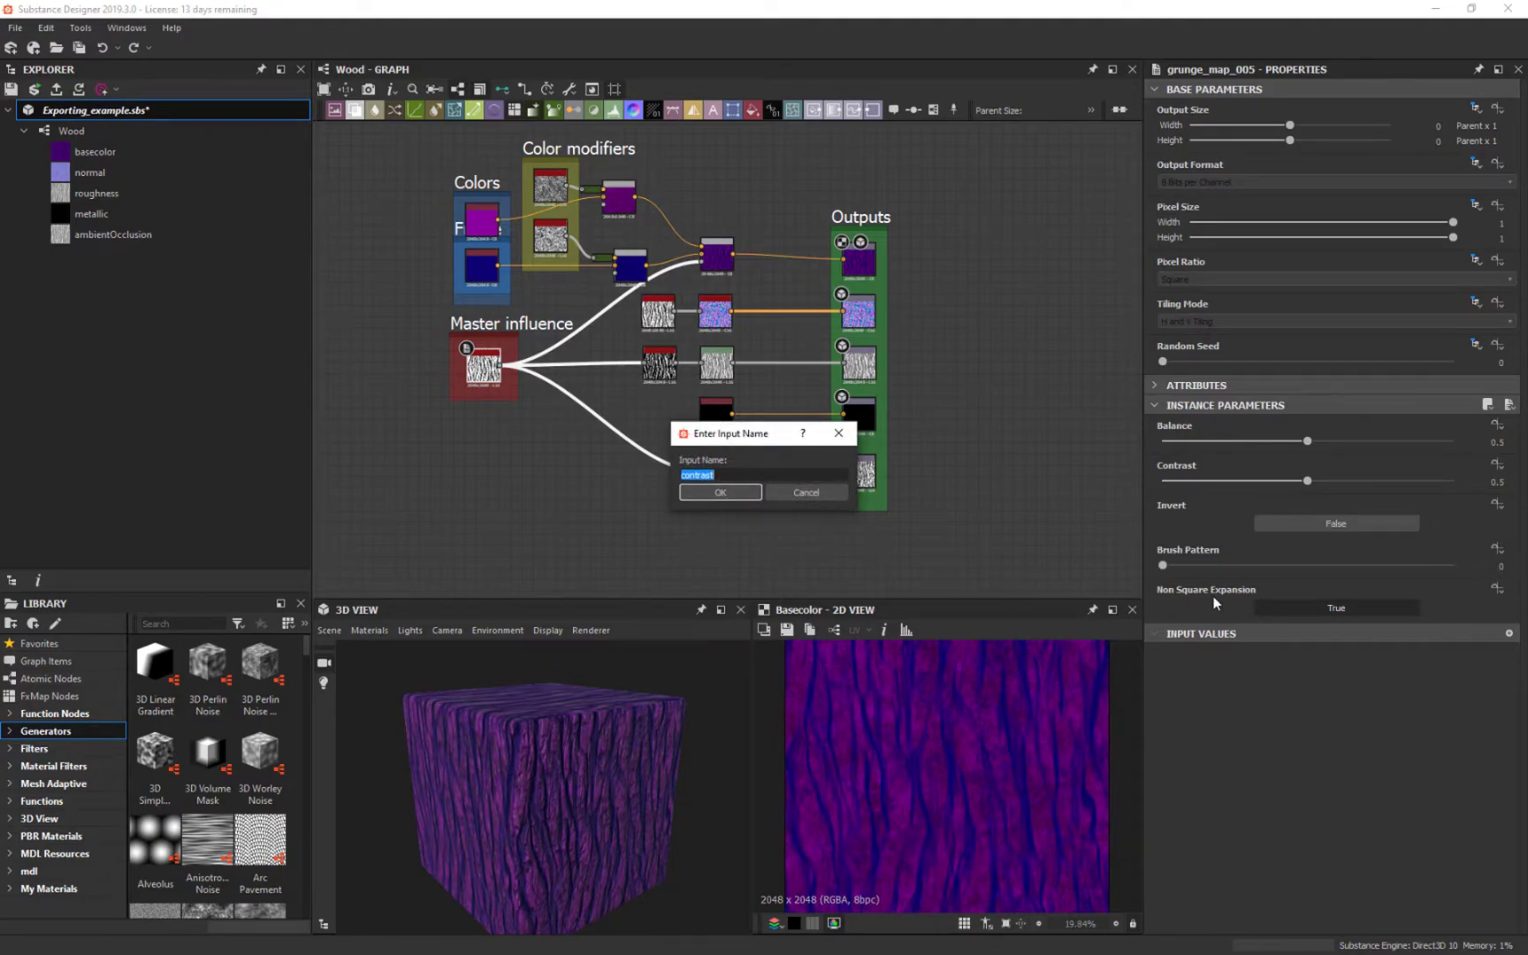
key(End)
text(BarkDepth)
key(Return)
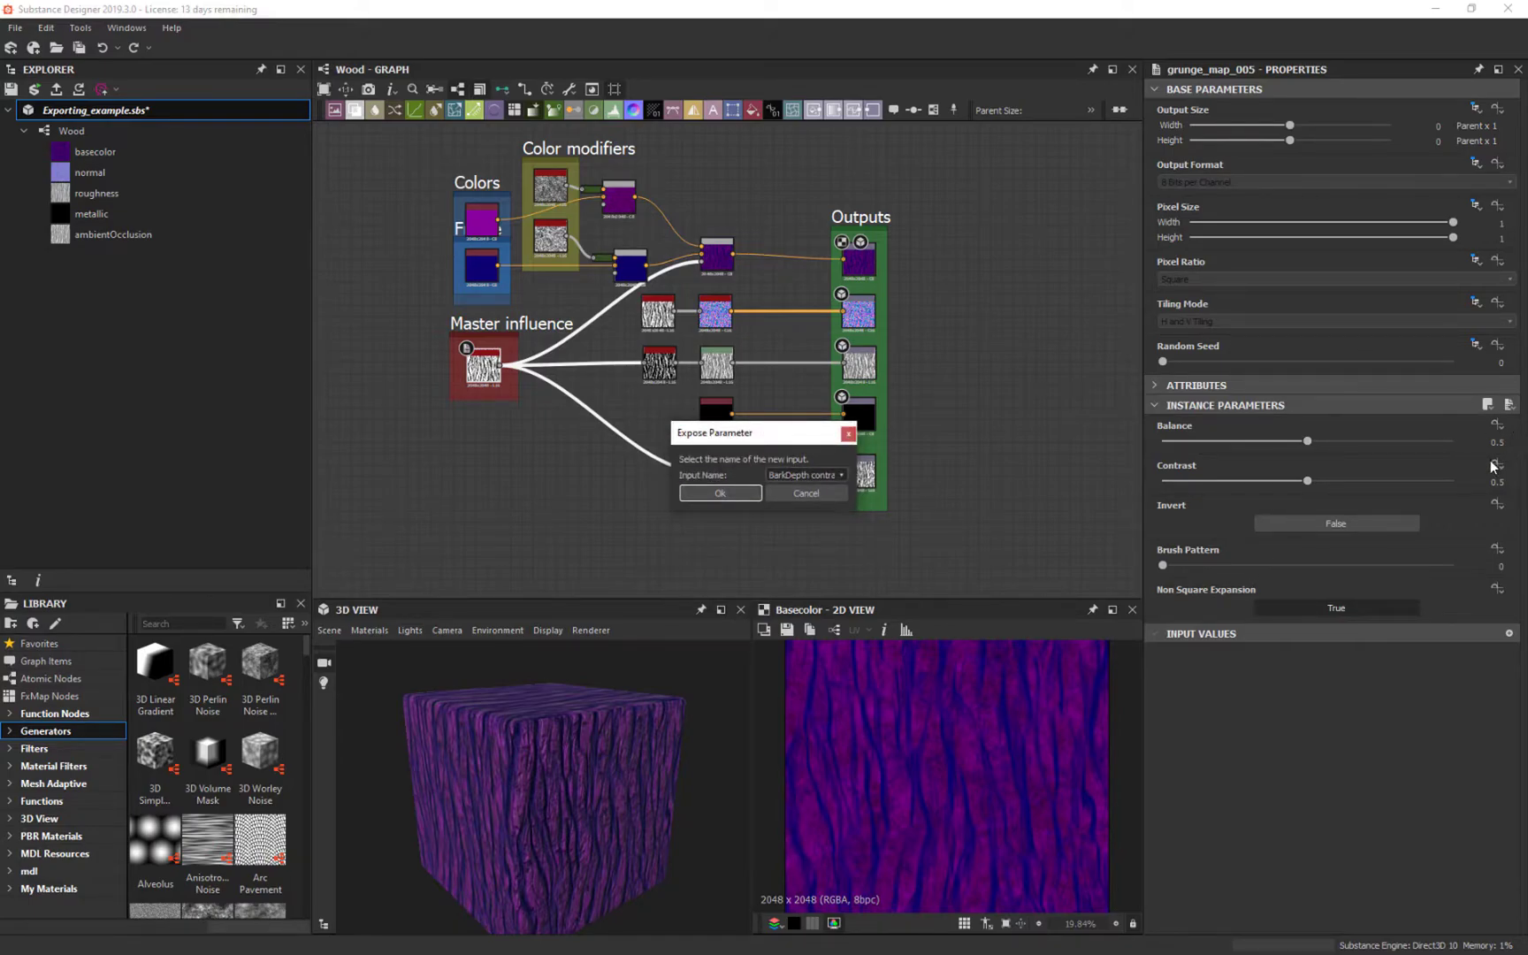
click(720, 493)
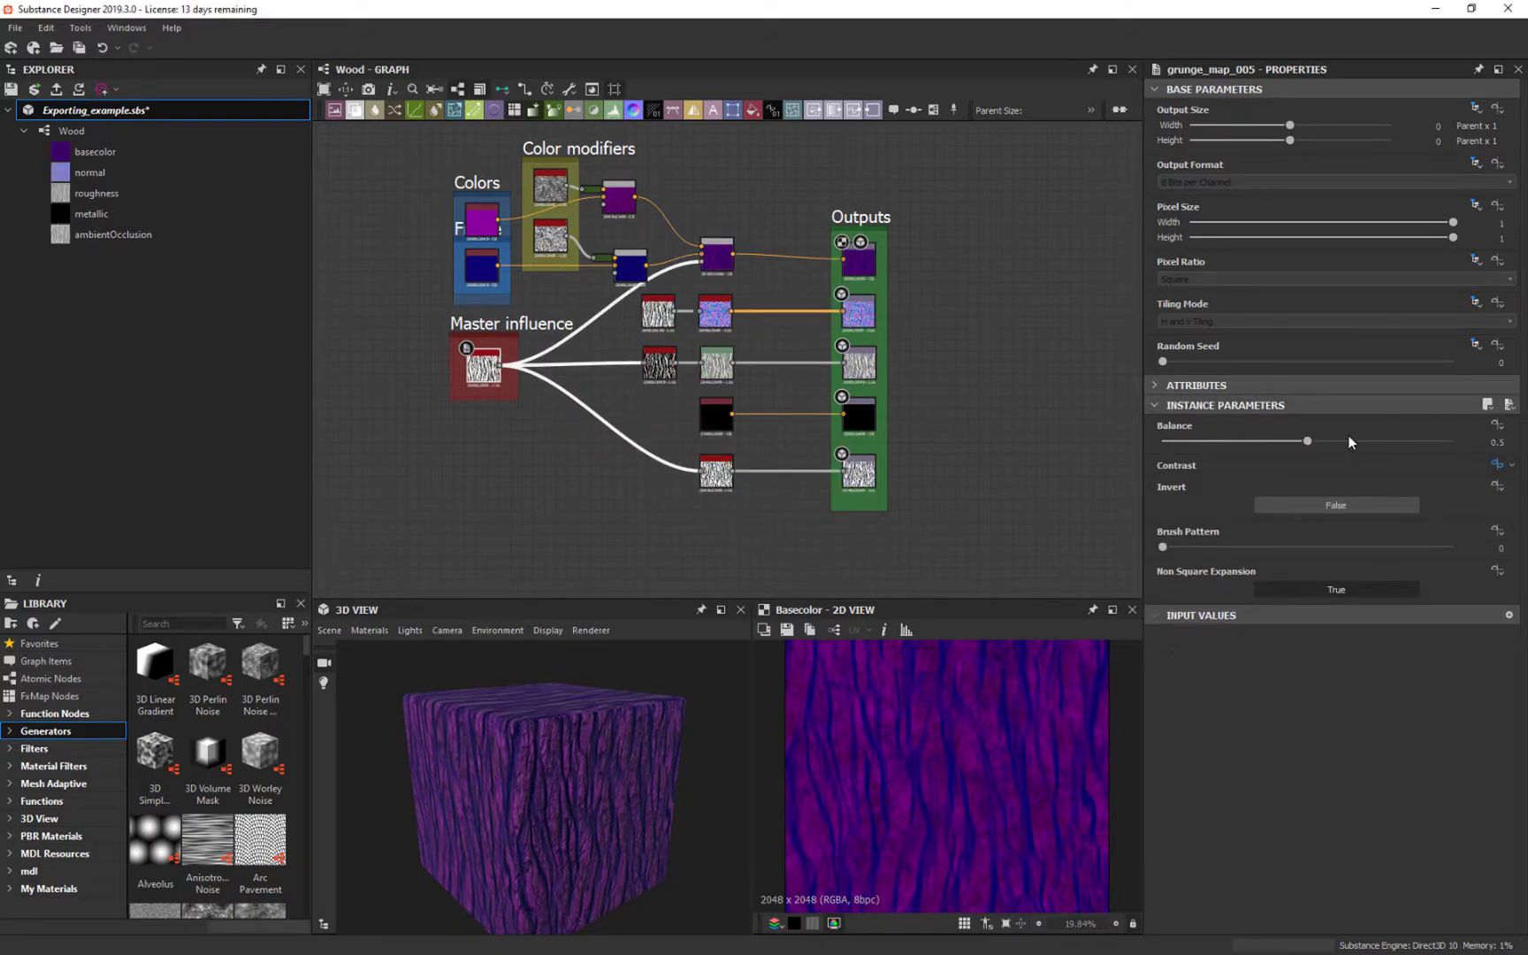
Step: Expose the Master influence node's Balance as a new input named ColorBalance
mouse_move(1306, 443)
mouse_down()
mouse_move(1198, 444)
mouse_move(1323, 444)
mouse_move(1284, 443)
mouse_up()
click(1497, 426)
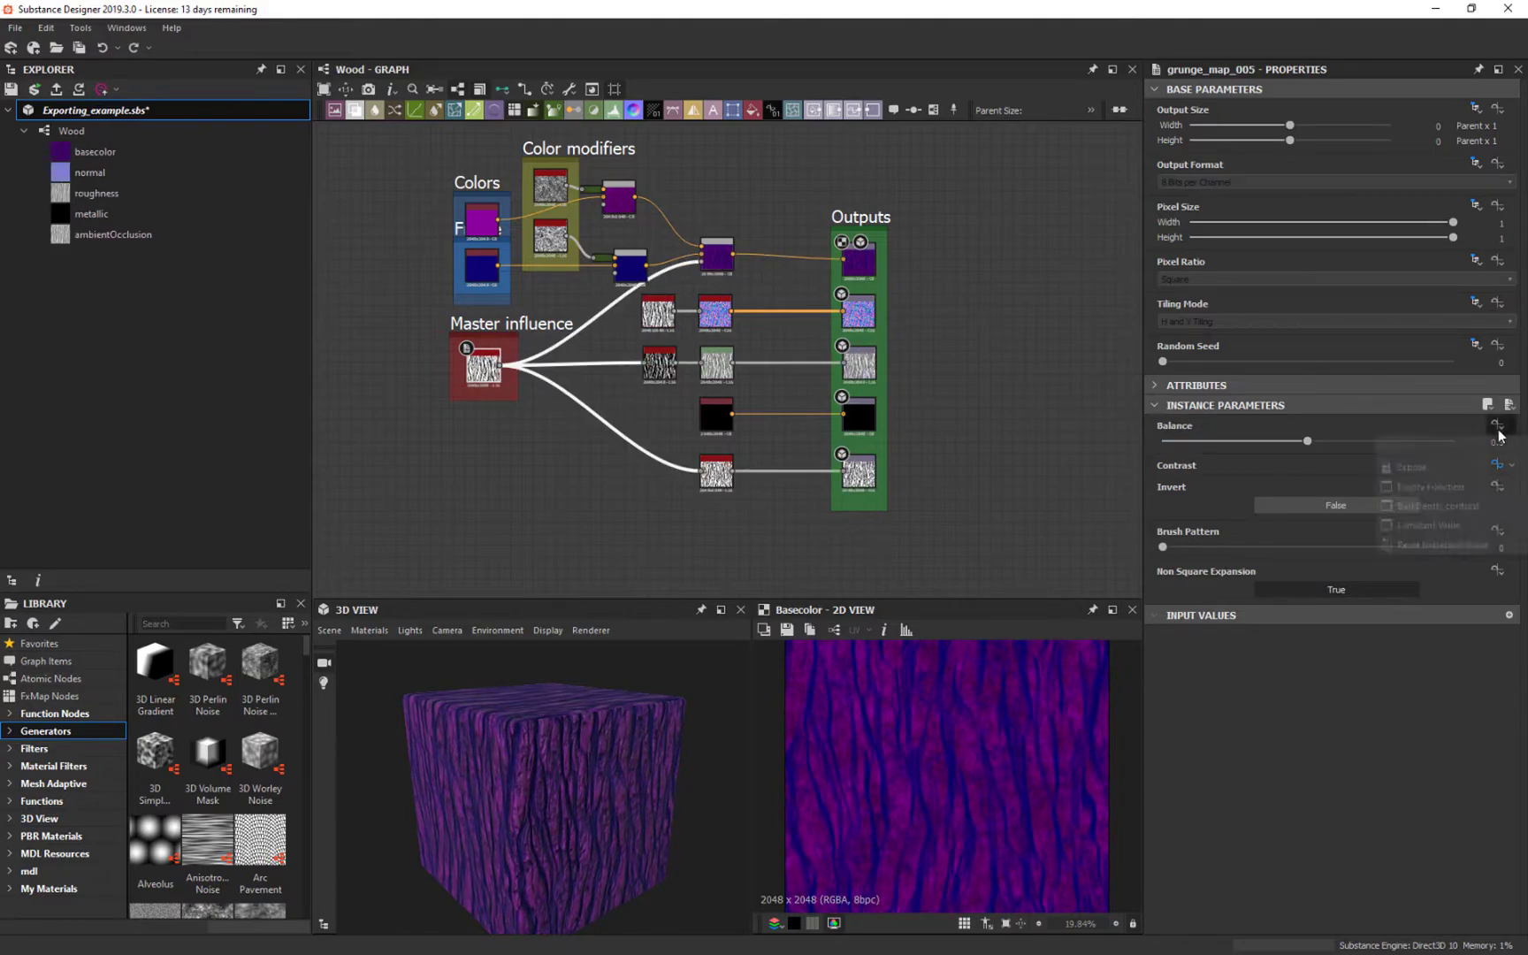
click(1412, 467)
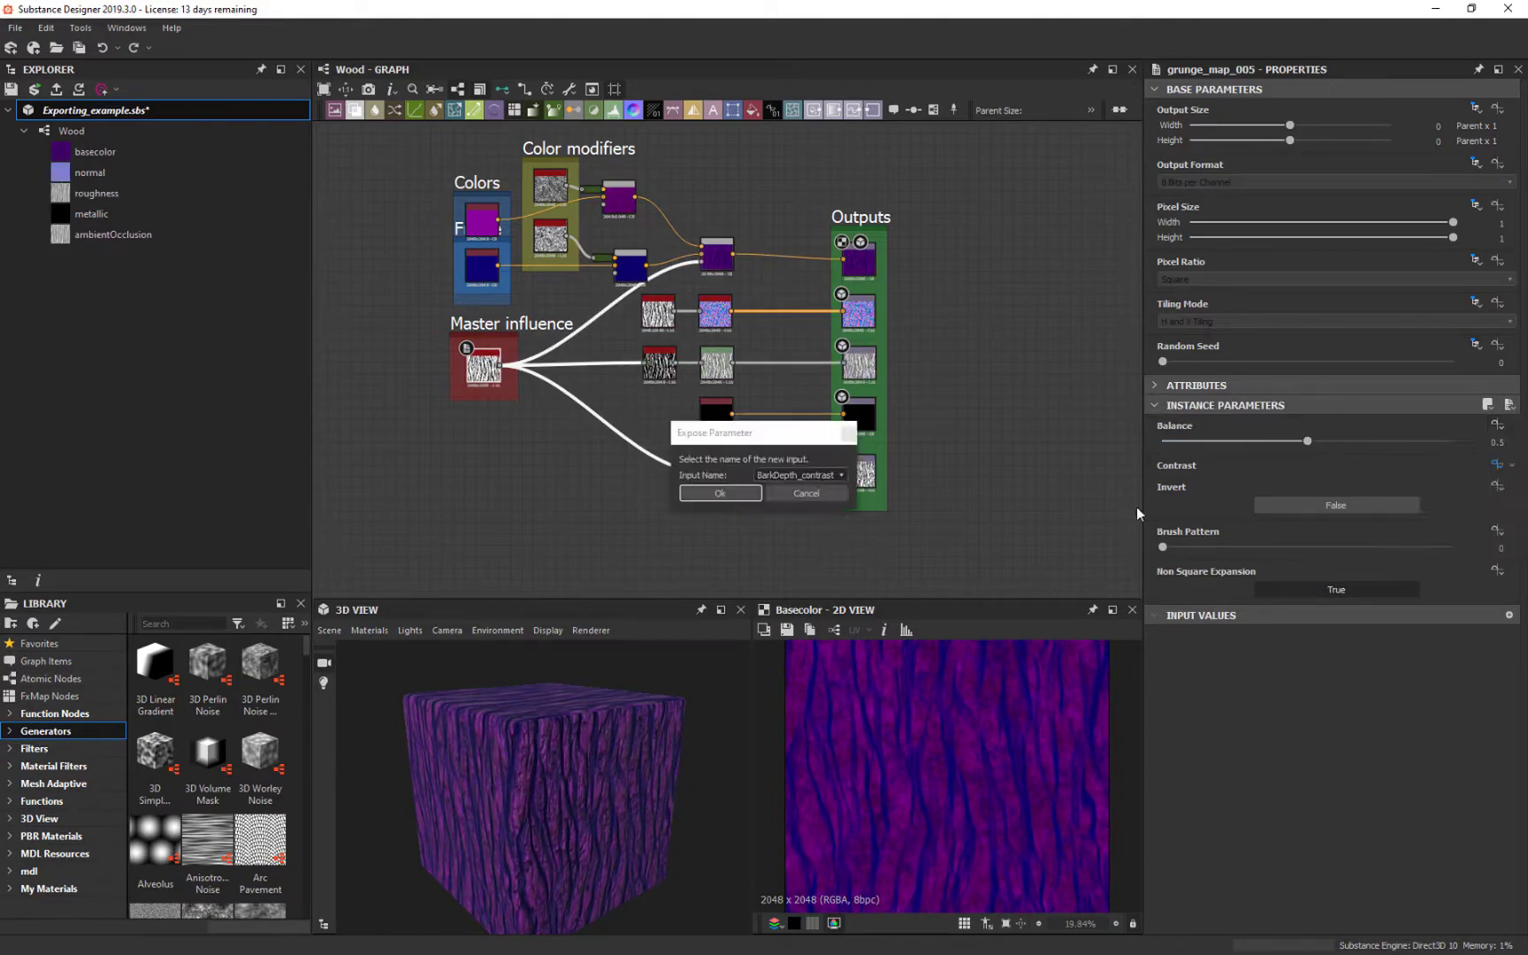
click(799, 474)
click(781, 511)
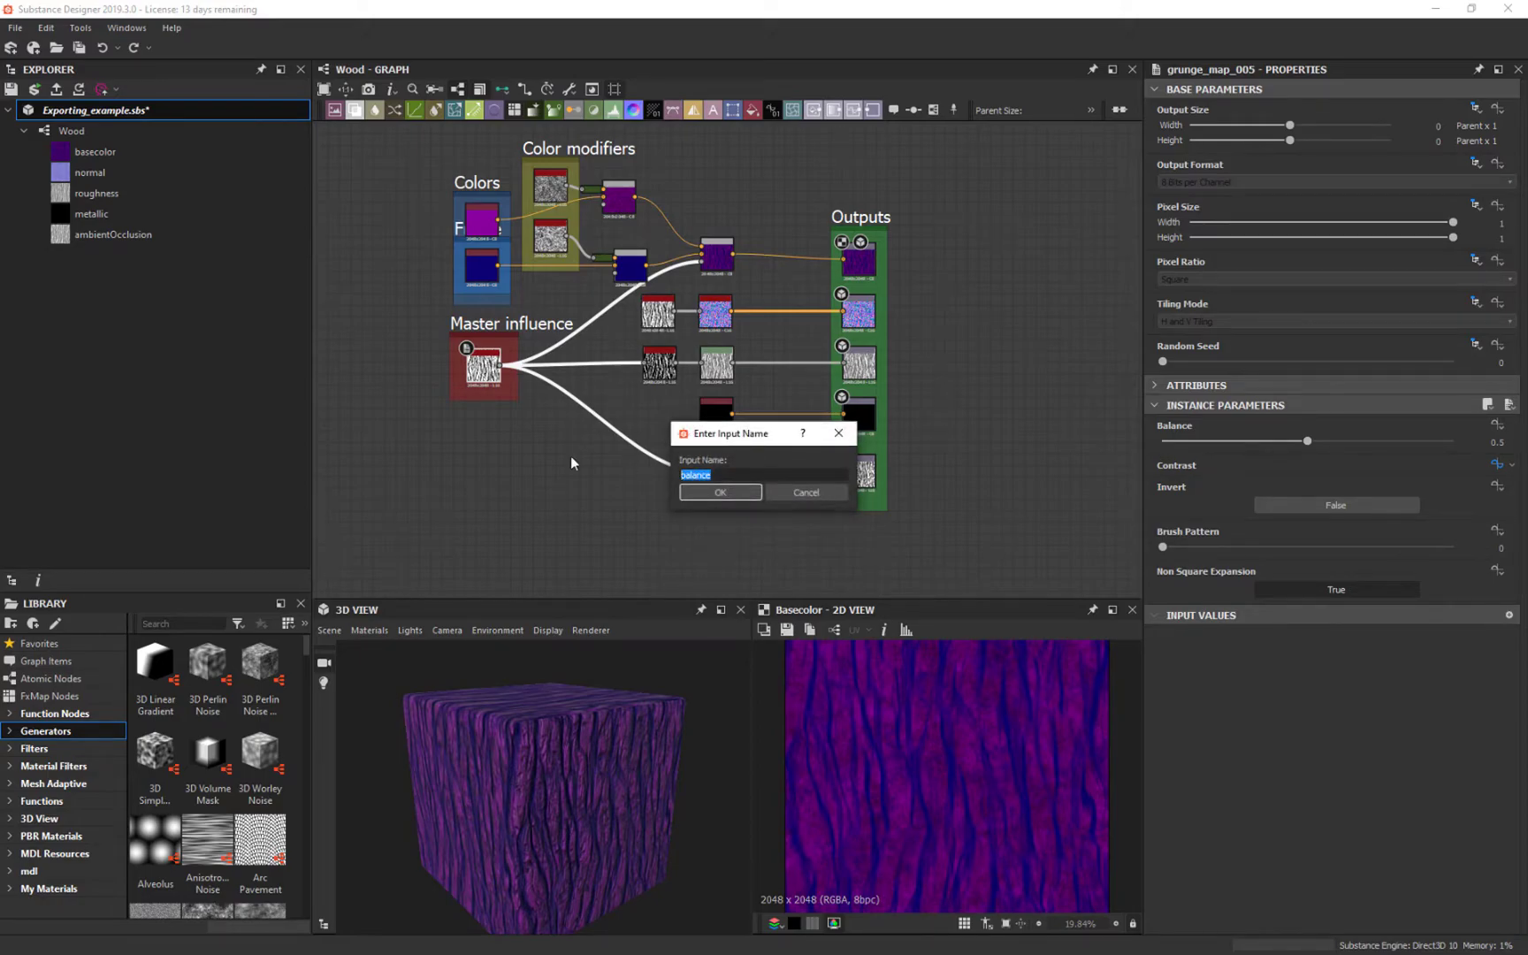
text(ColorBalance)
key(Return)
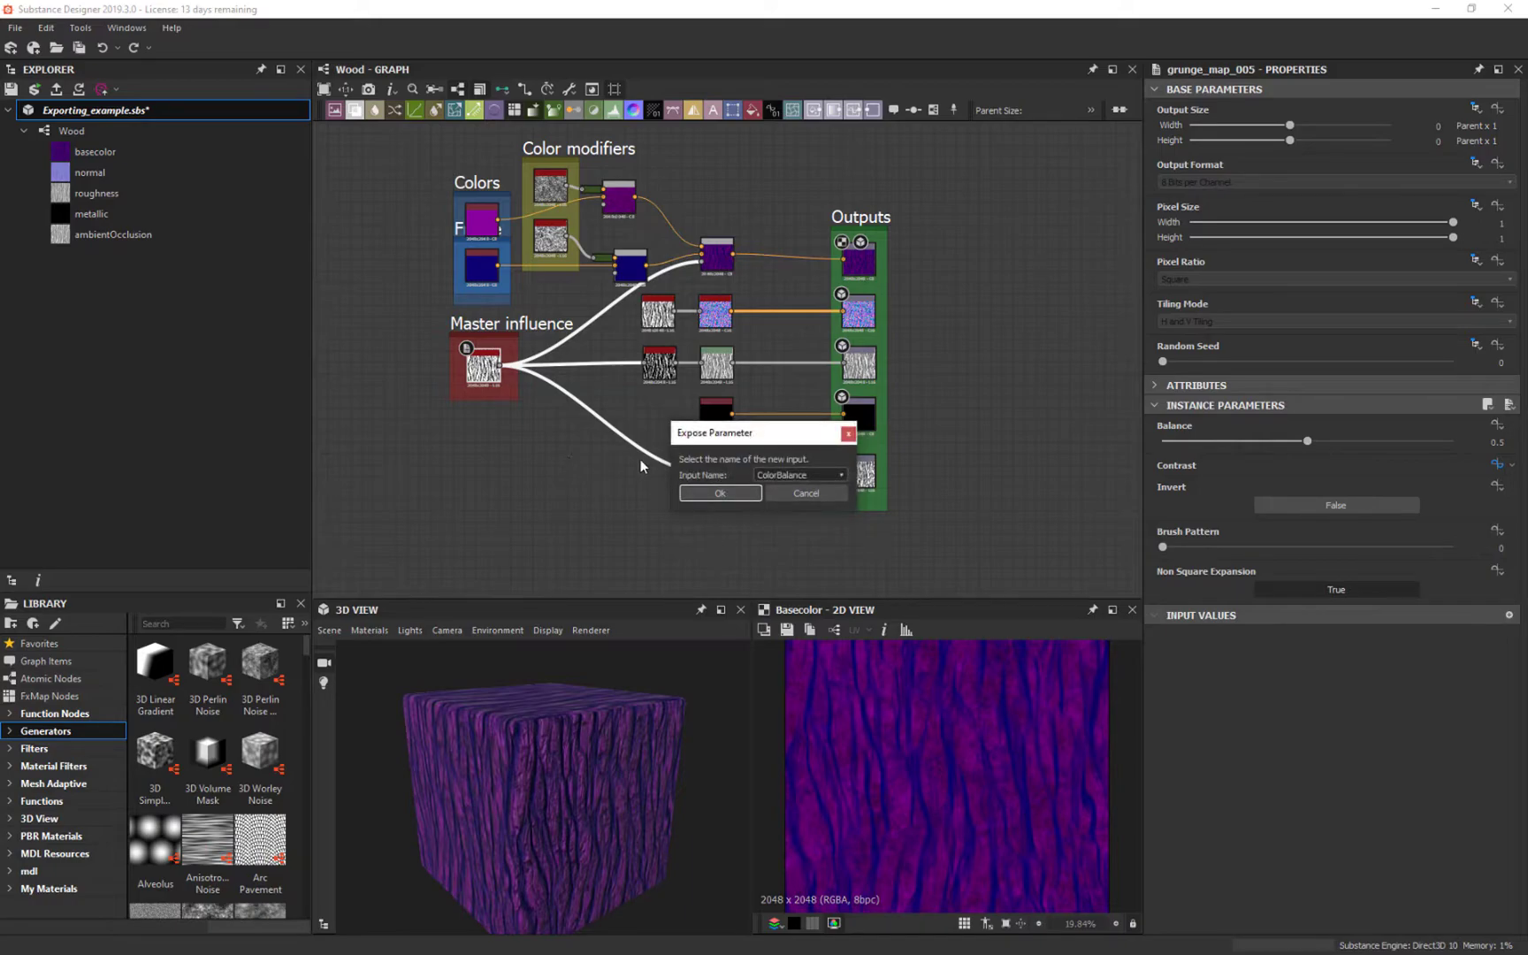
click(718, 494)
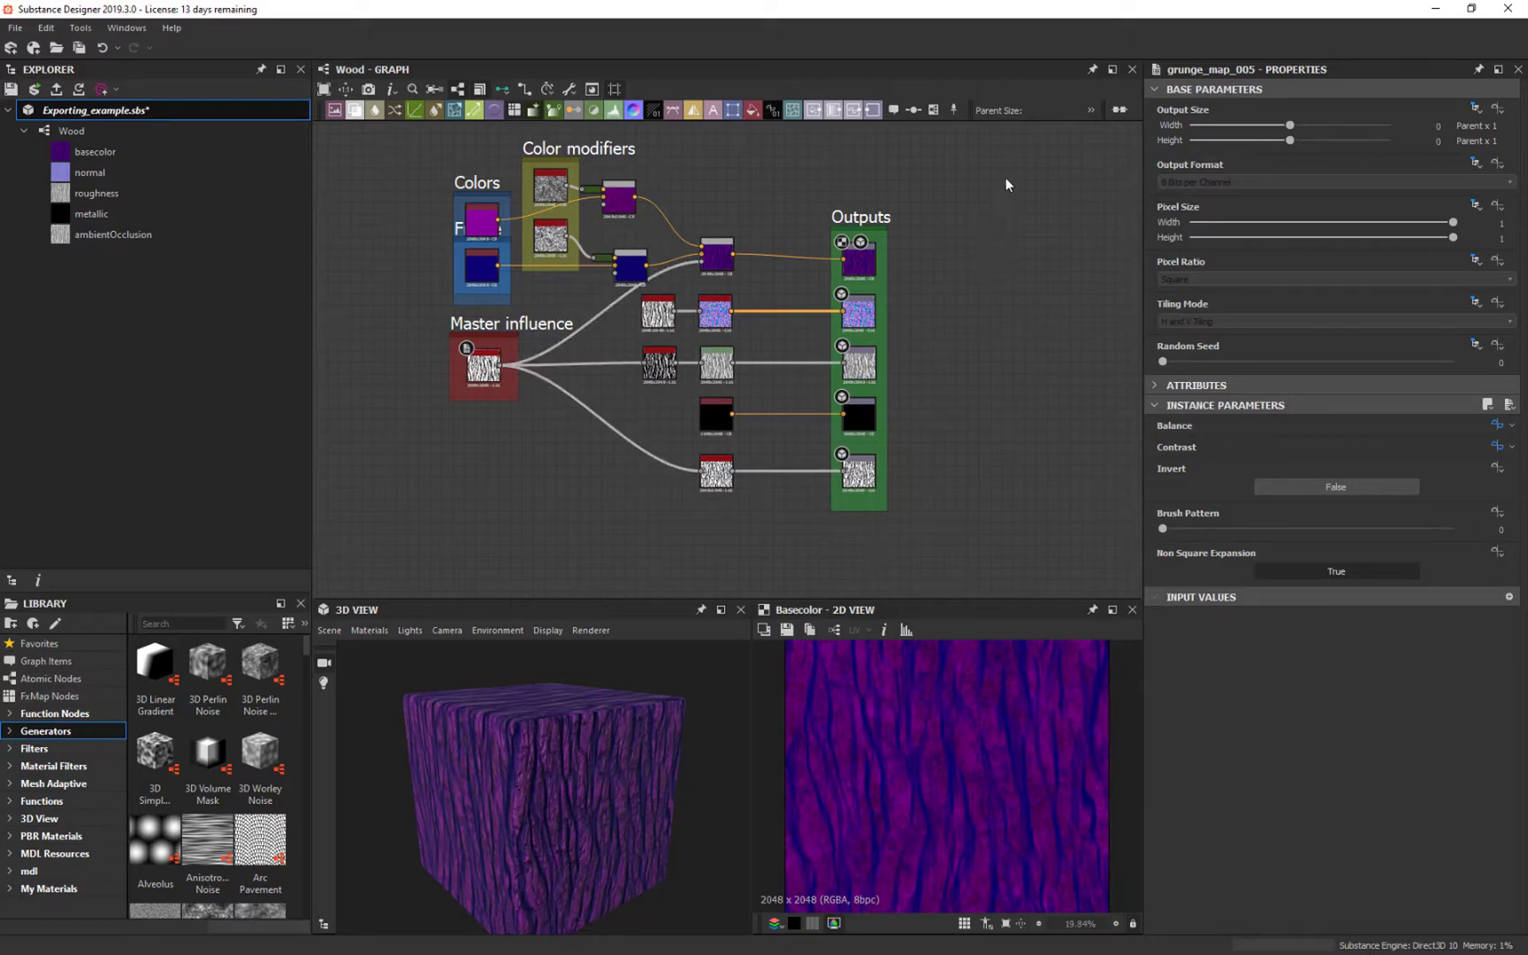
Step: In the Wood graph's input parameters, set TreeOuterBark's default color to a golden brown with RGB 126, 91, 14
click(1026, 244)
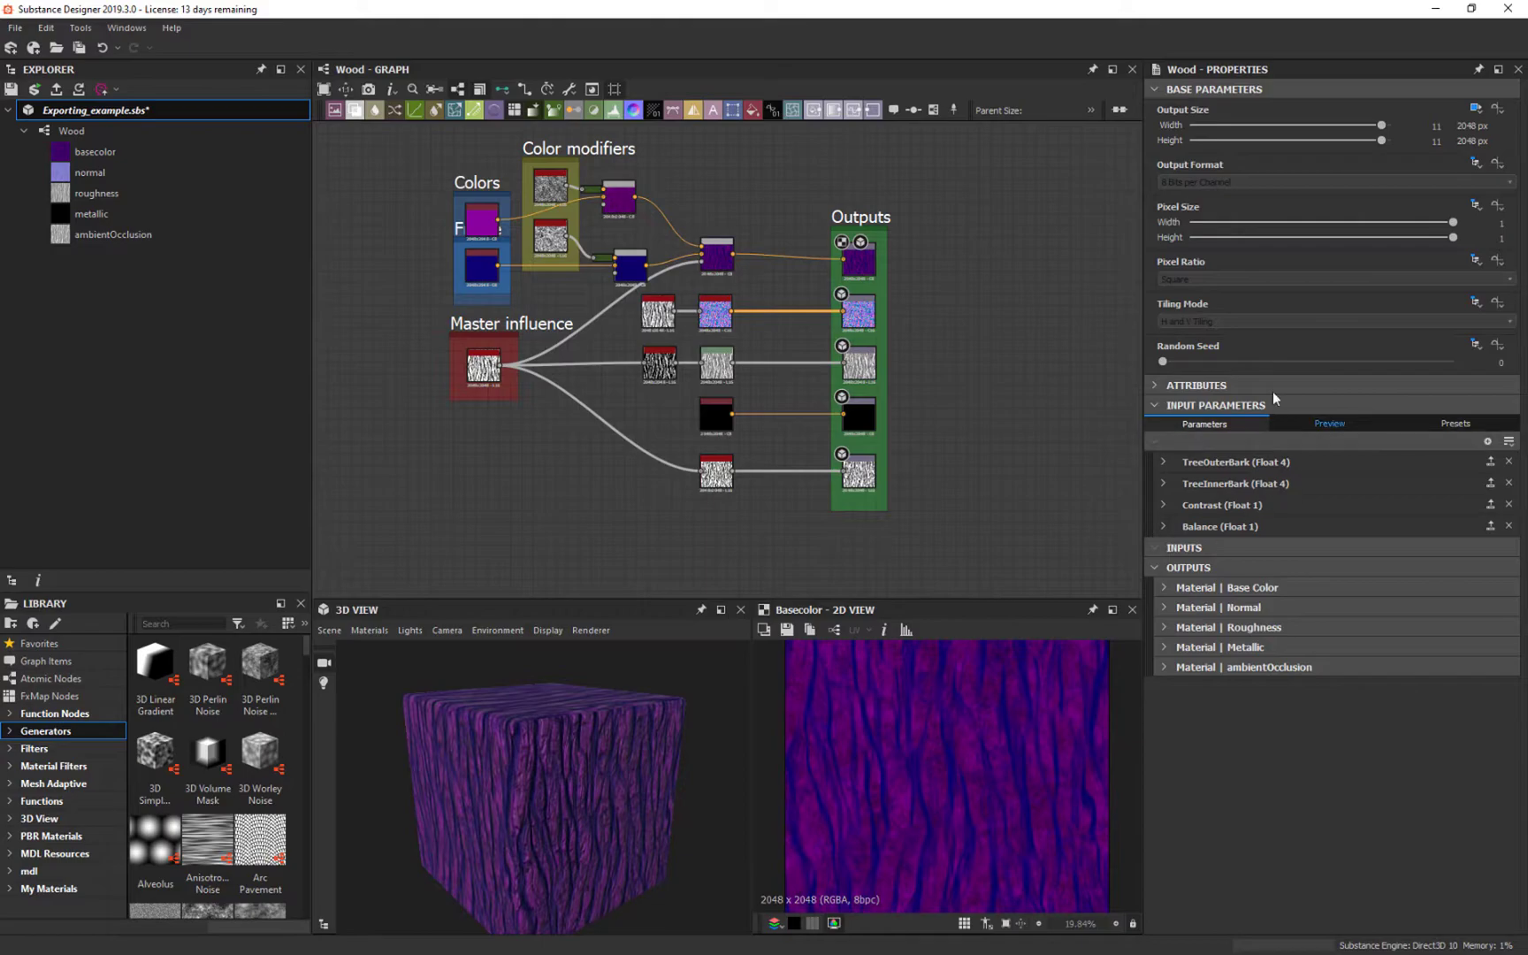
click(1163, 460)
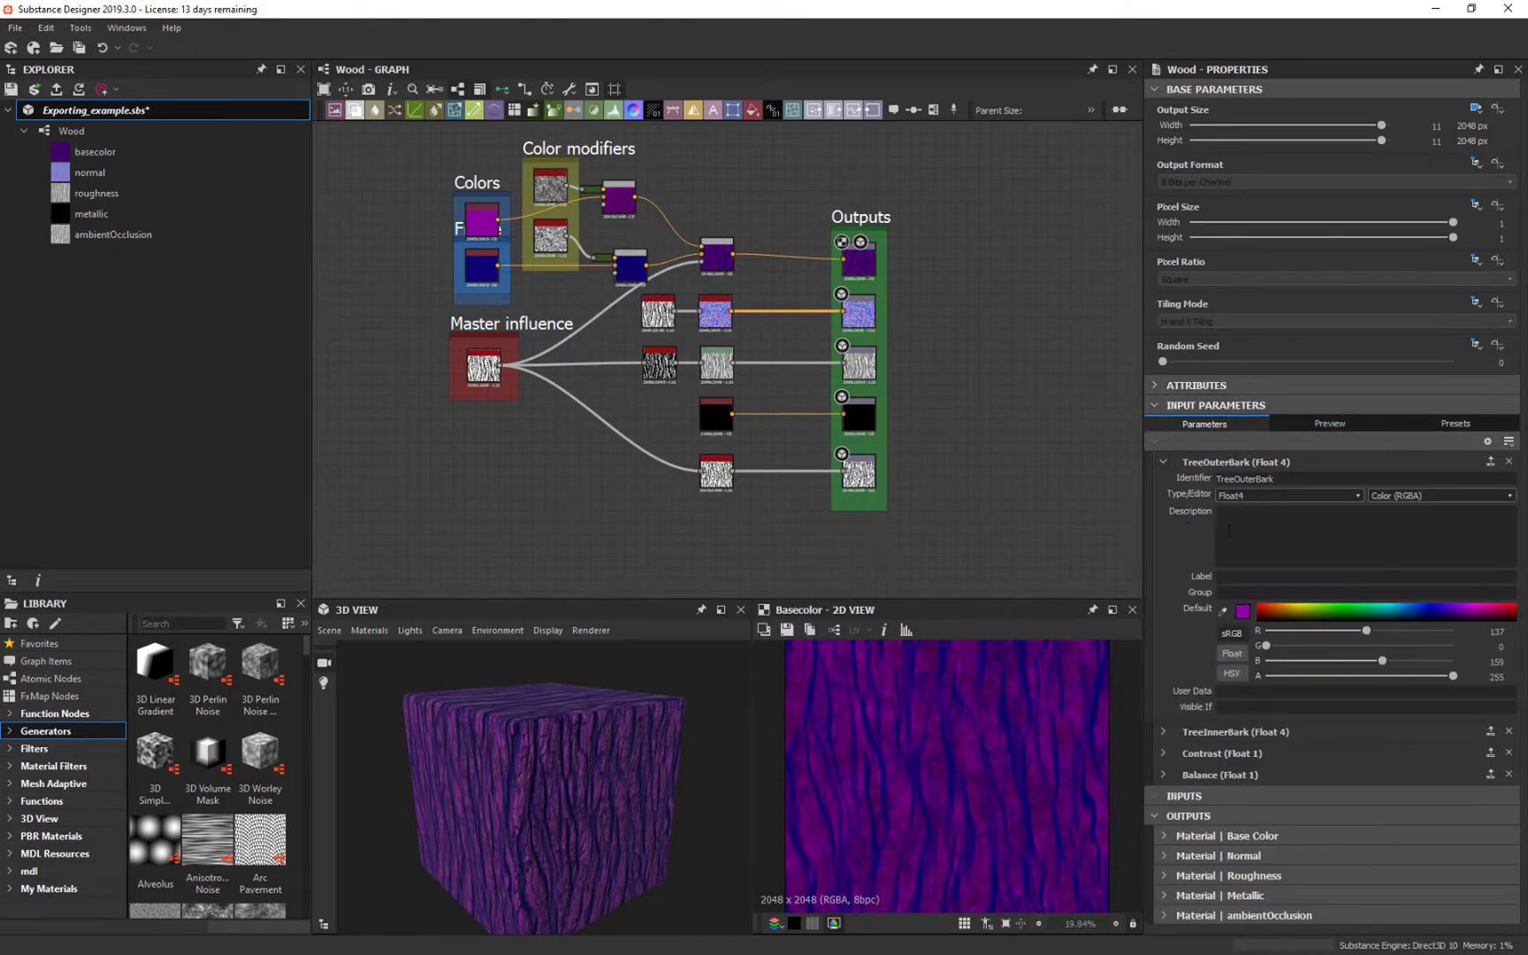
click(1242, 611)
click(871, 582)
click(871, 587)
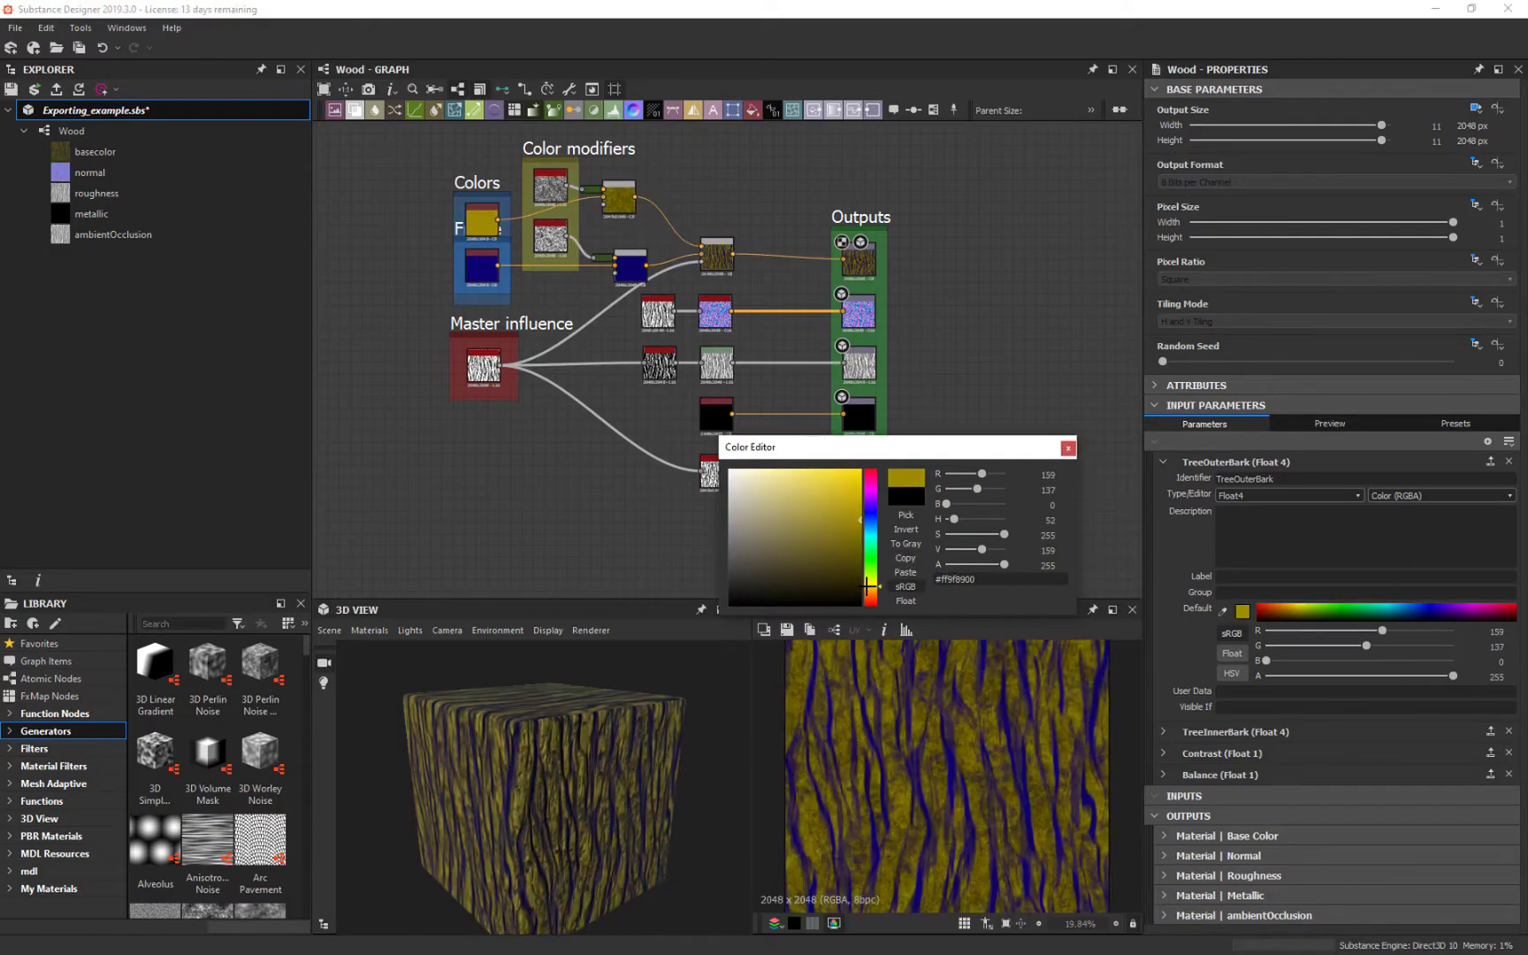
click(846, 537)
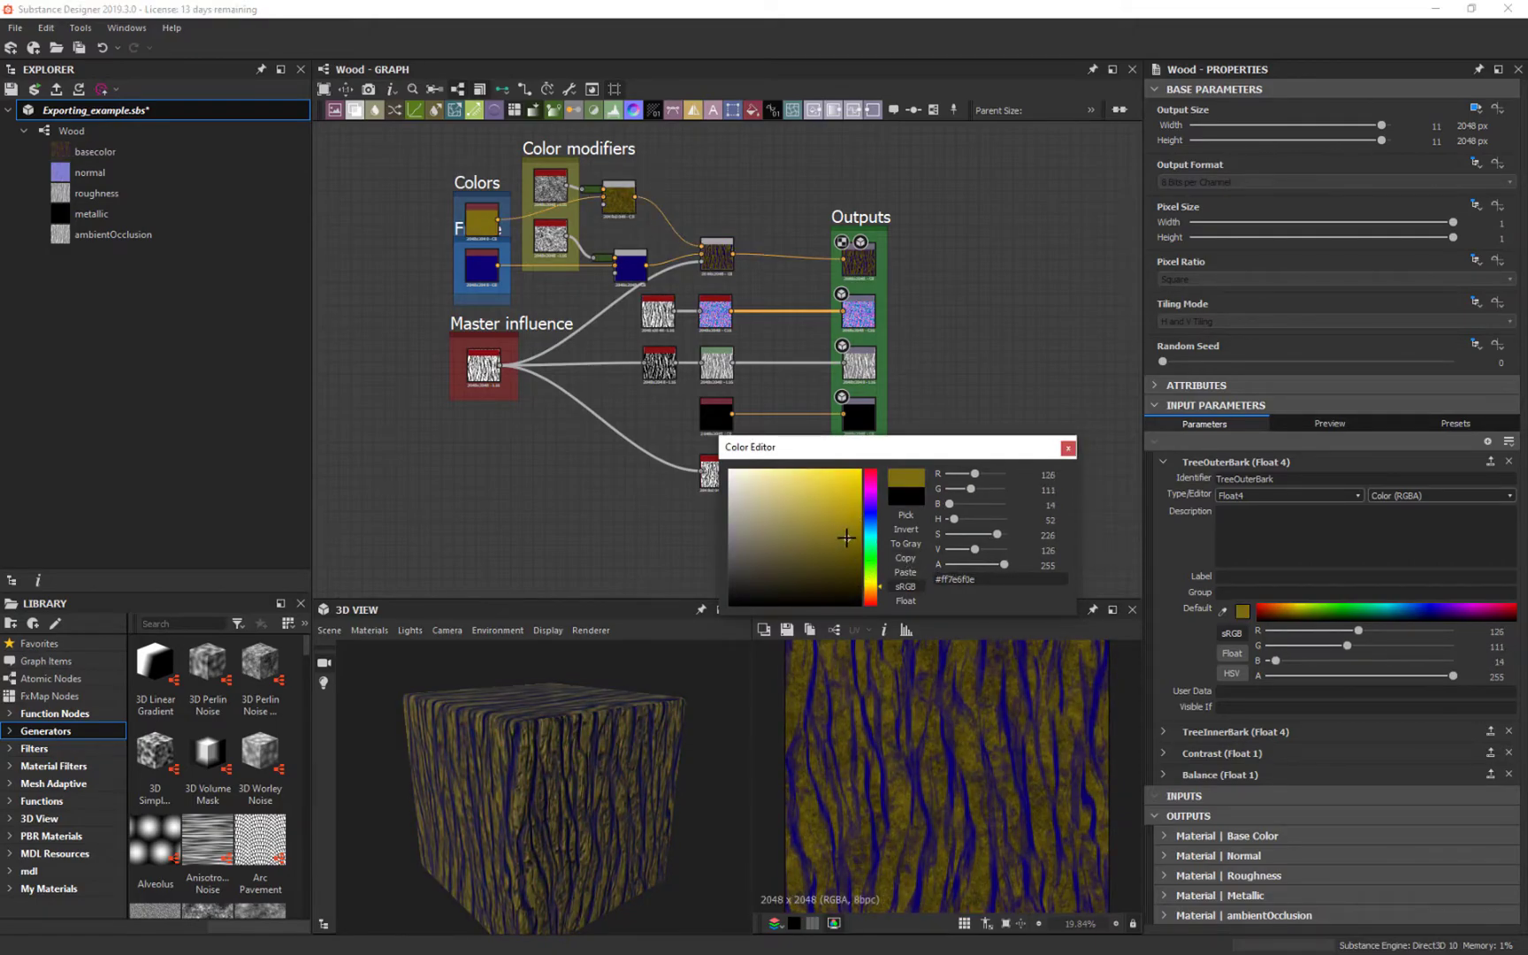
click(878, 587)
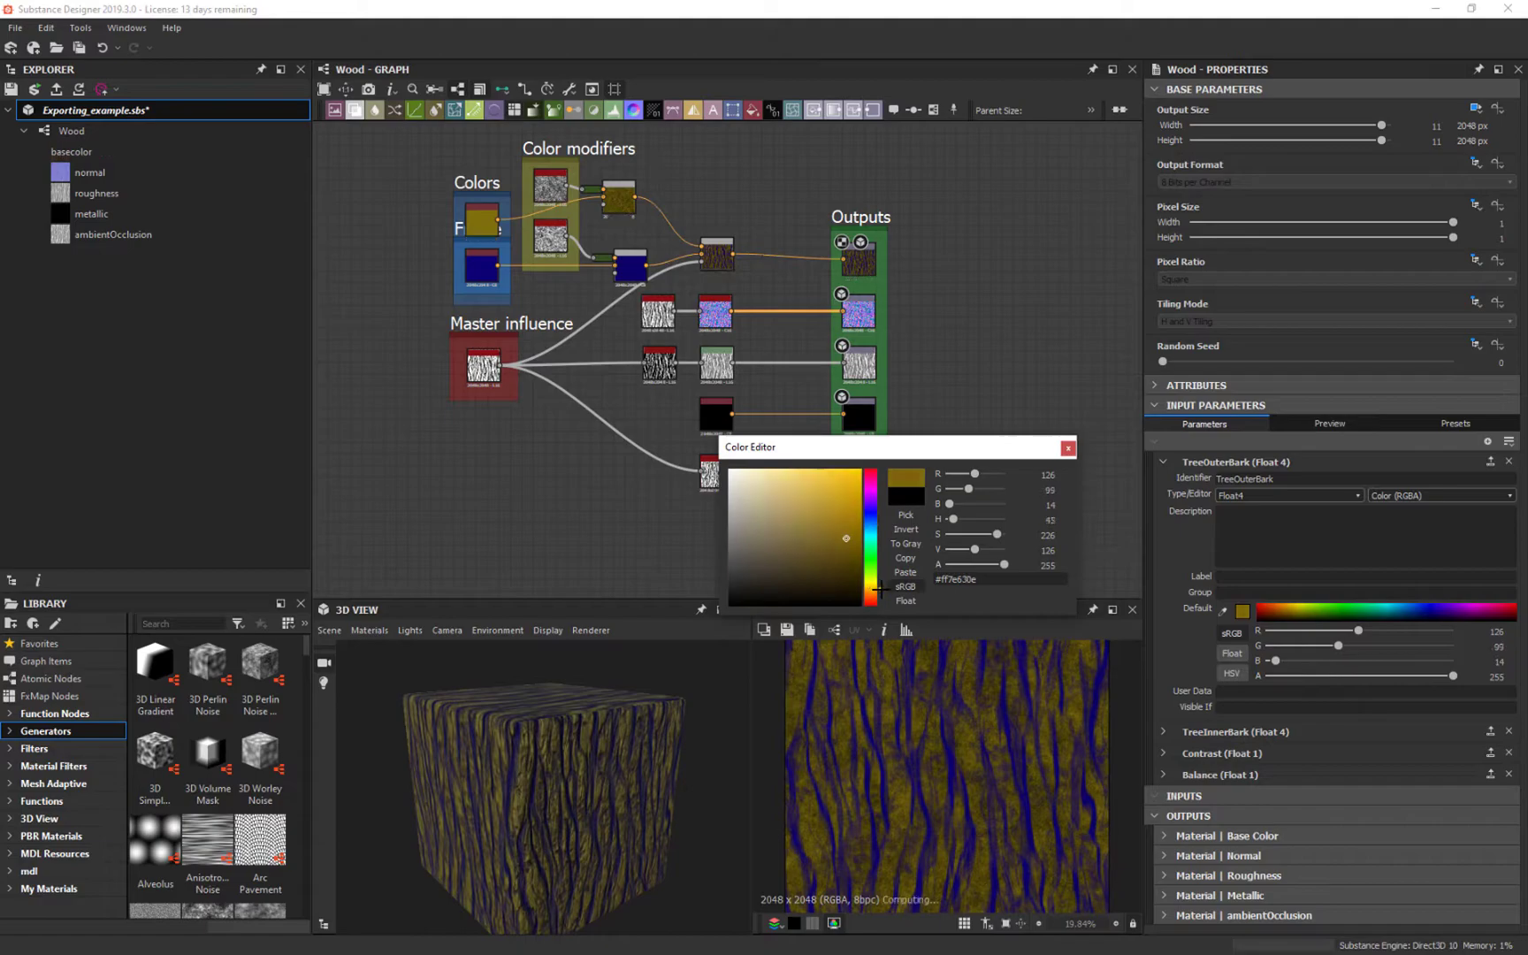
click(877, 590)
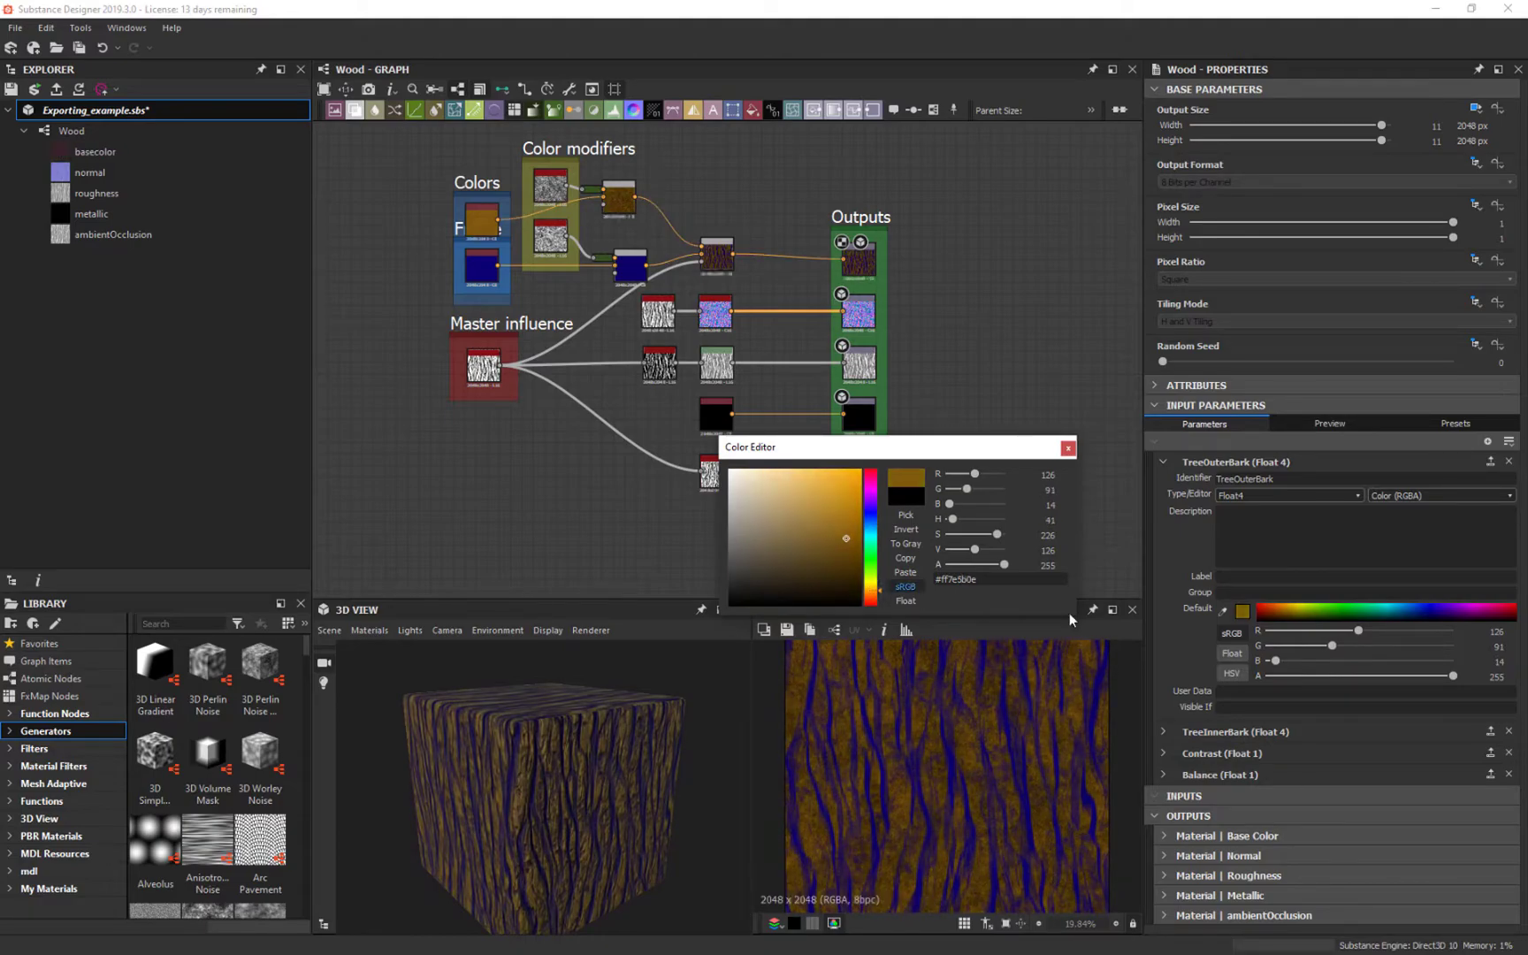
click(1067, 447)
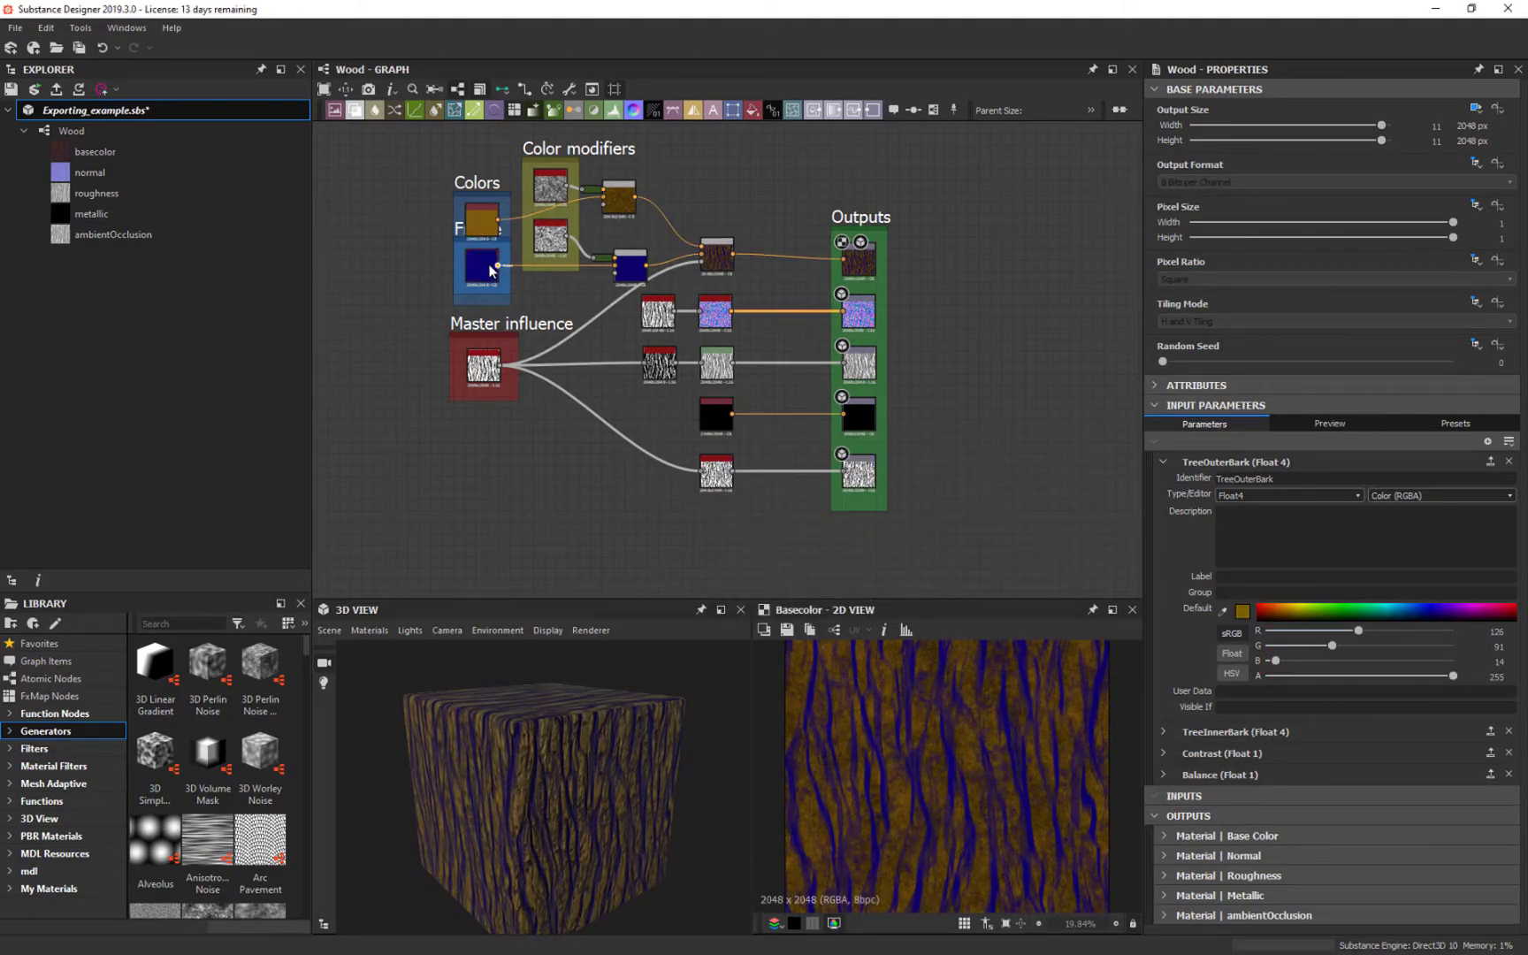
Step: Set TreeInnerBark's default color to a near-black brown with RGB 19, 12, 3 and collapse both bark color parameters
click(1211, 740)
scroll(1333, 738, down, 3)
click(1242, 692)
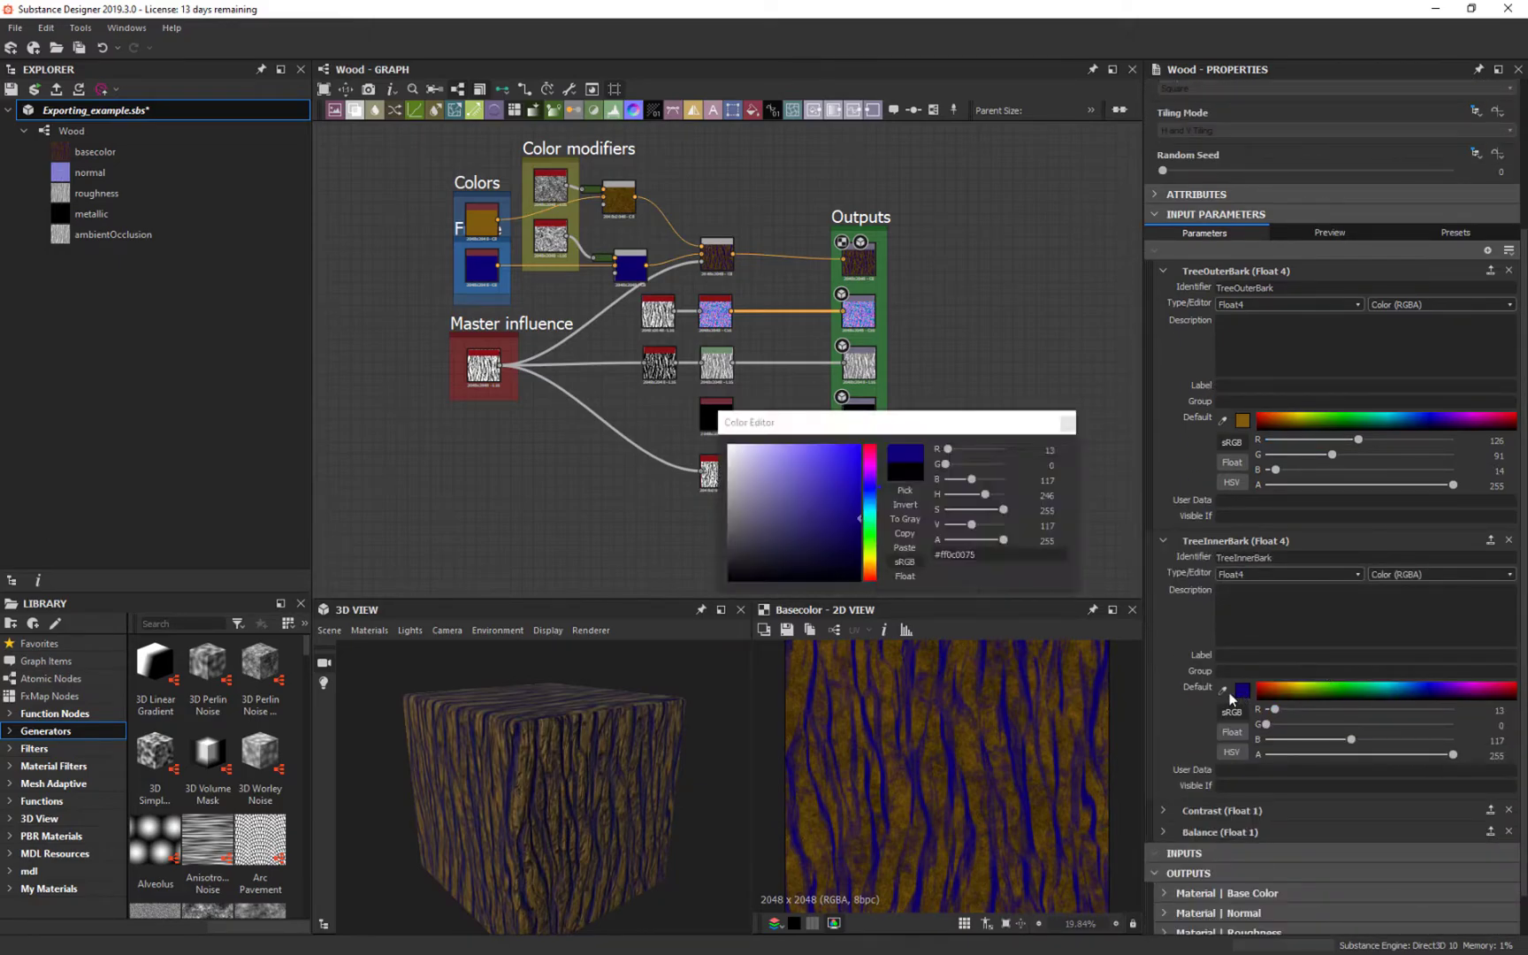
click(870, 571)
click(836, 565)
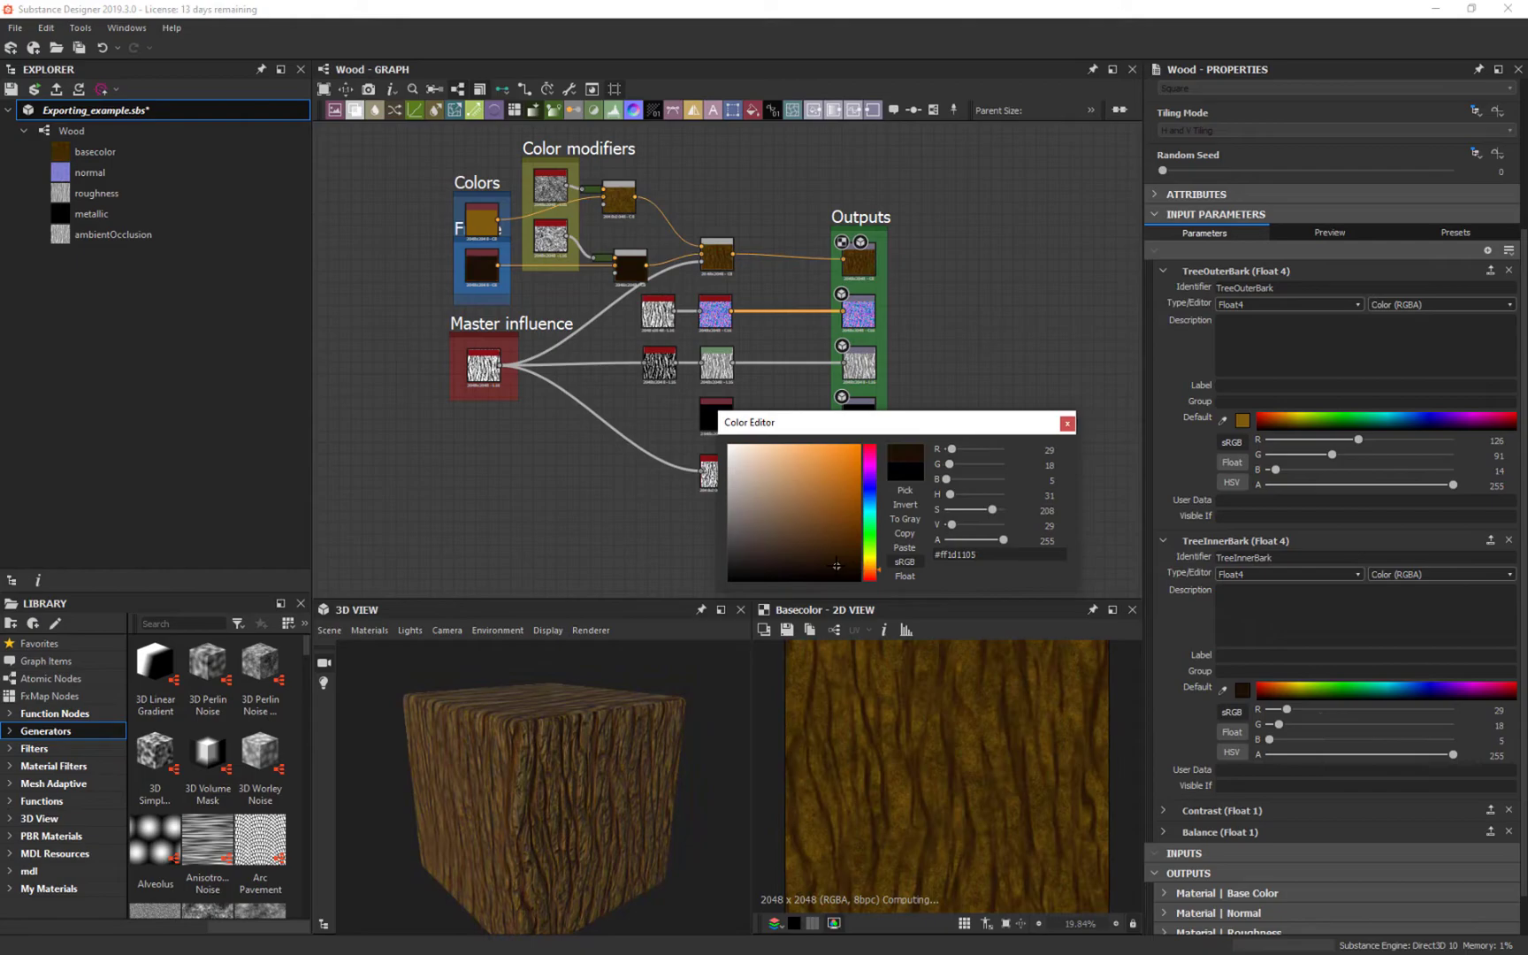
click(840, 578)
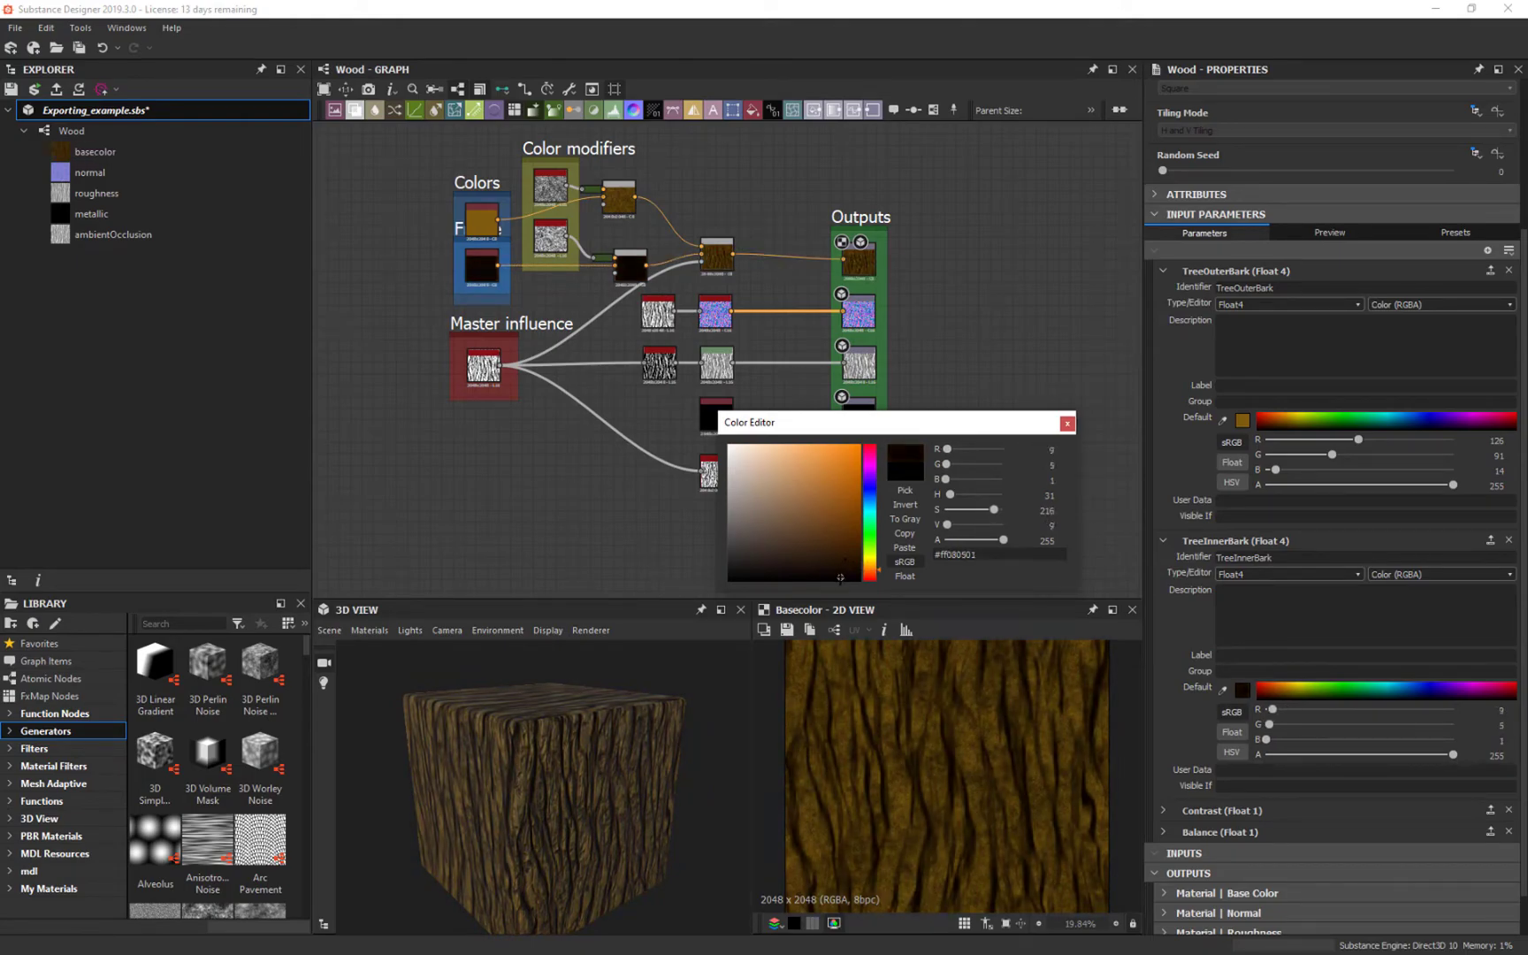
click(1067, 424)
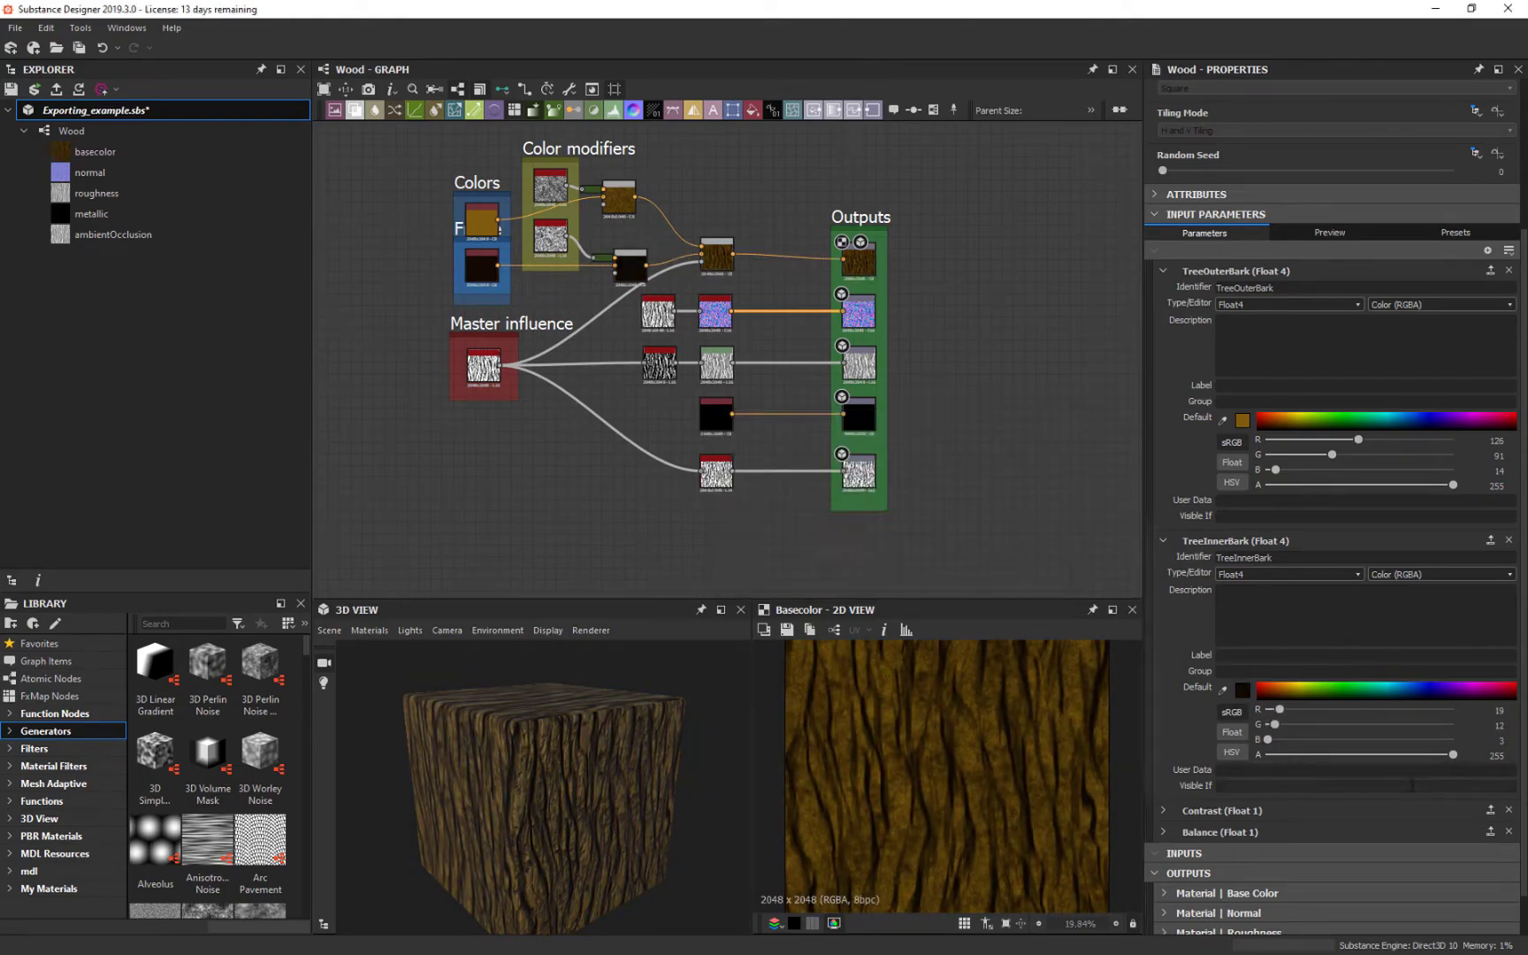
click(1247, 541)
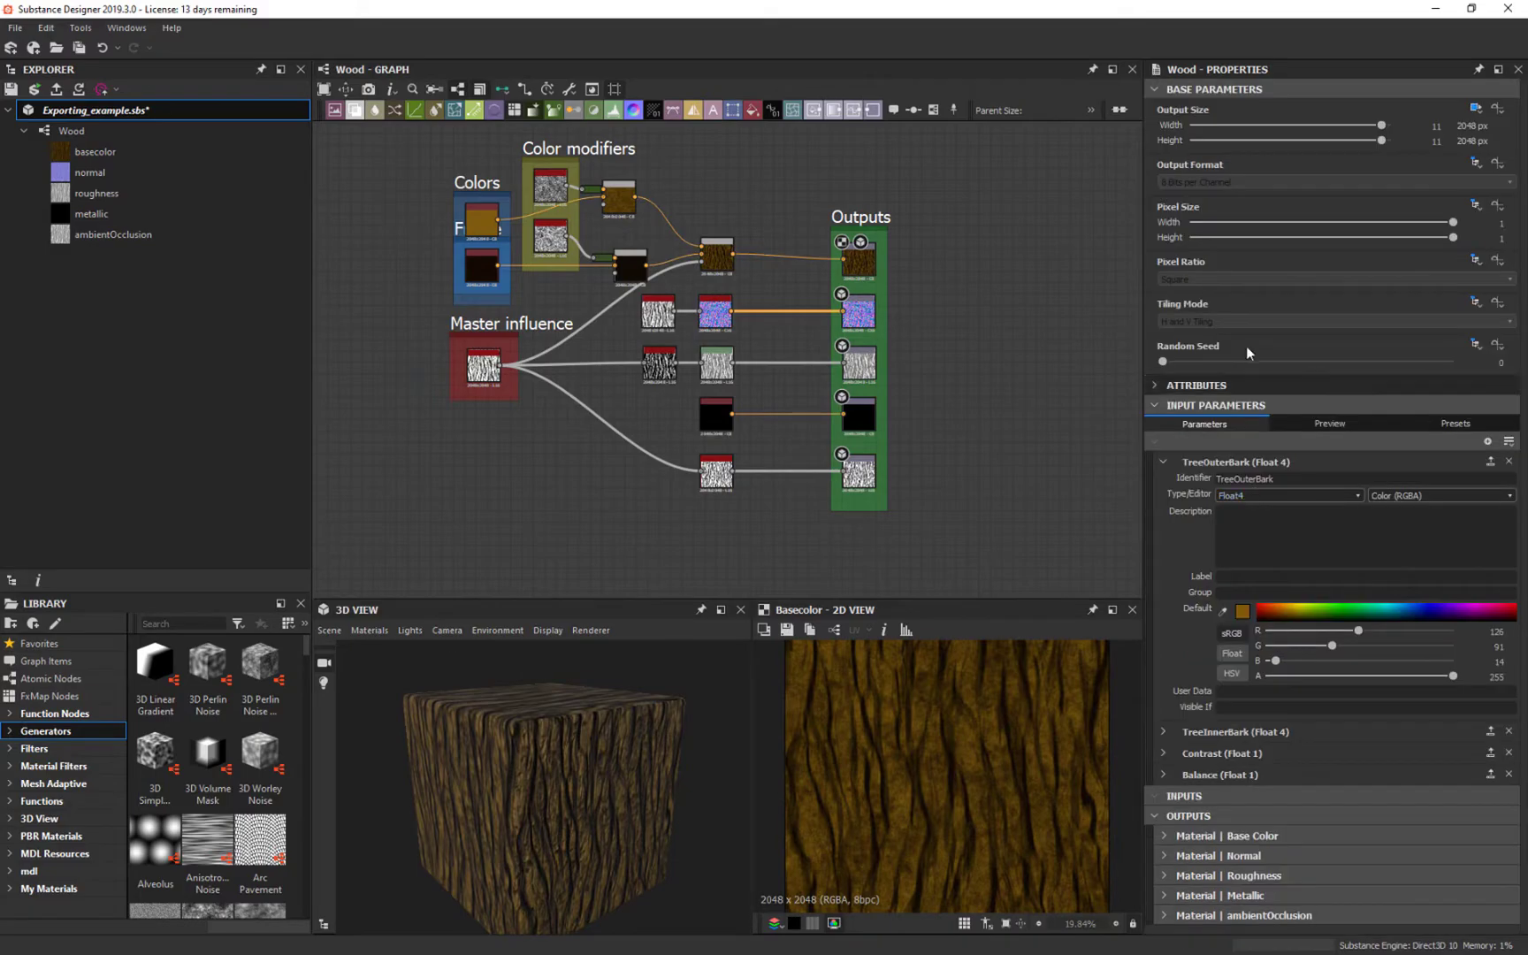
click(1254, 463)
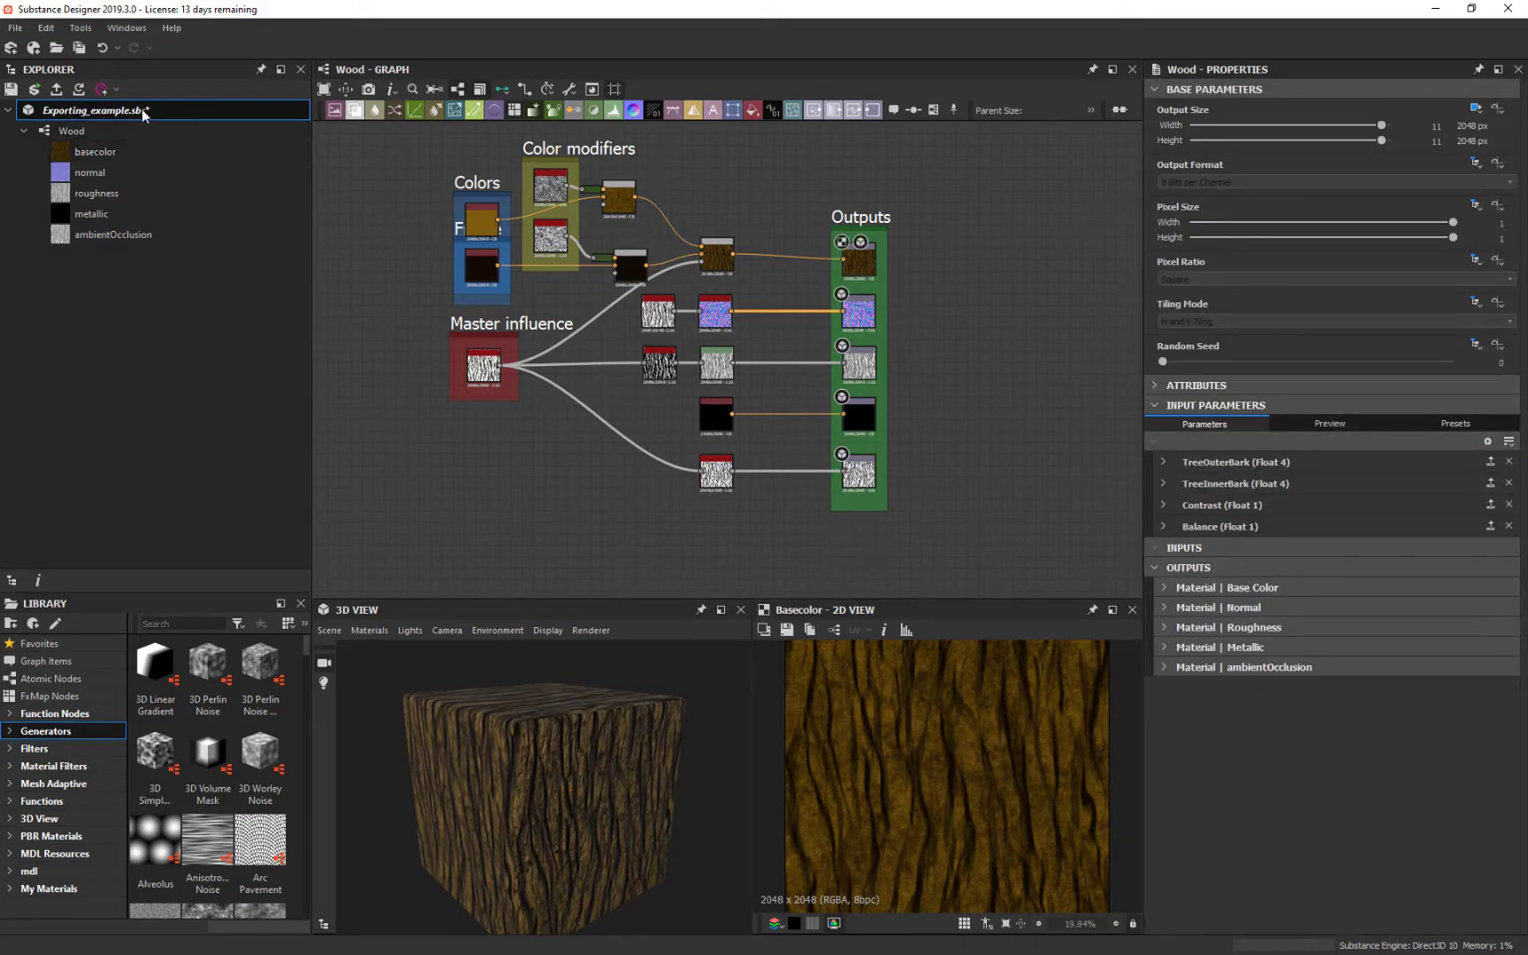
Step: Save the Exporting_example.sbs package and open its Substance Archive publishing dialog, dismissing it without publishing
click(11, 90)
click(79, 92)
click(74, 111)
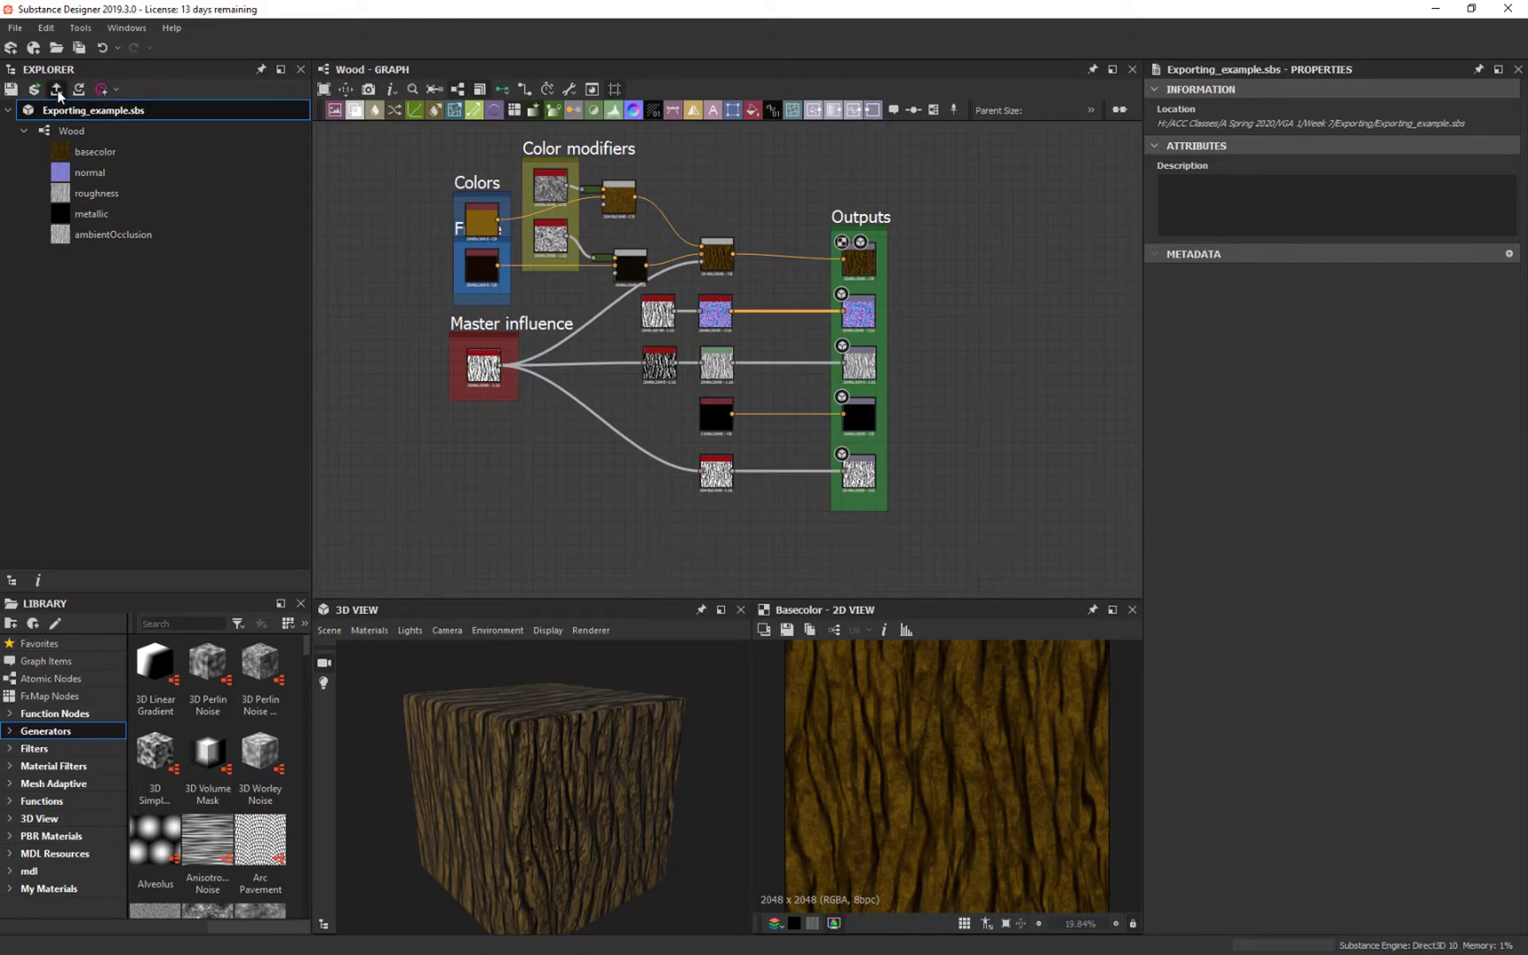
click(56, 89)
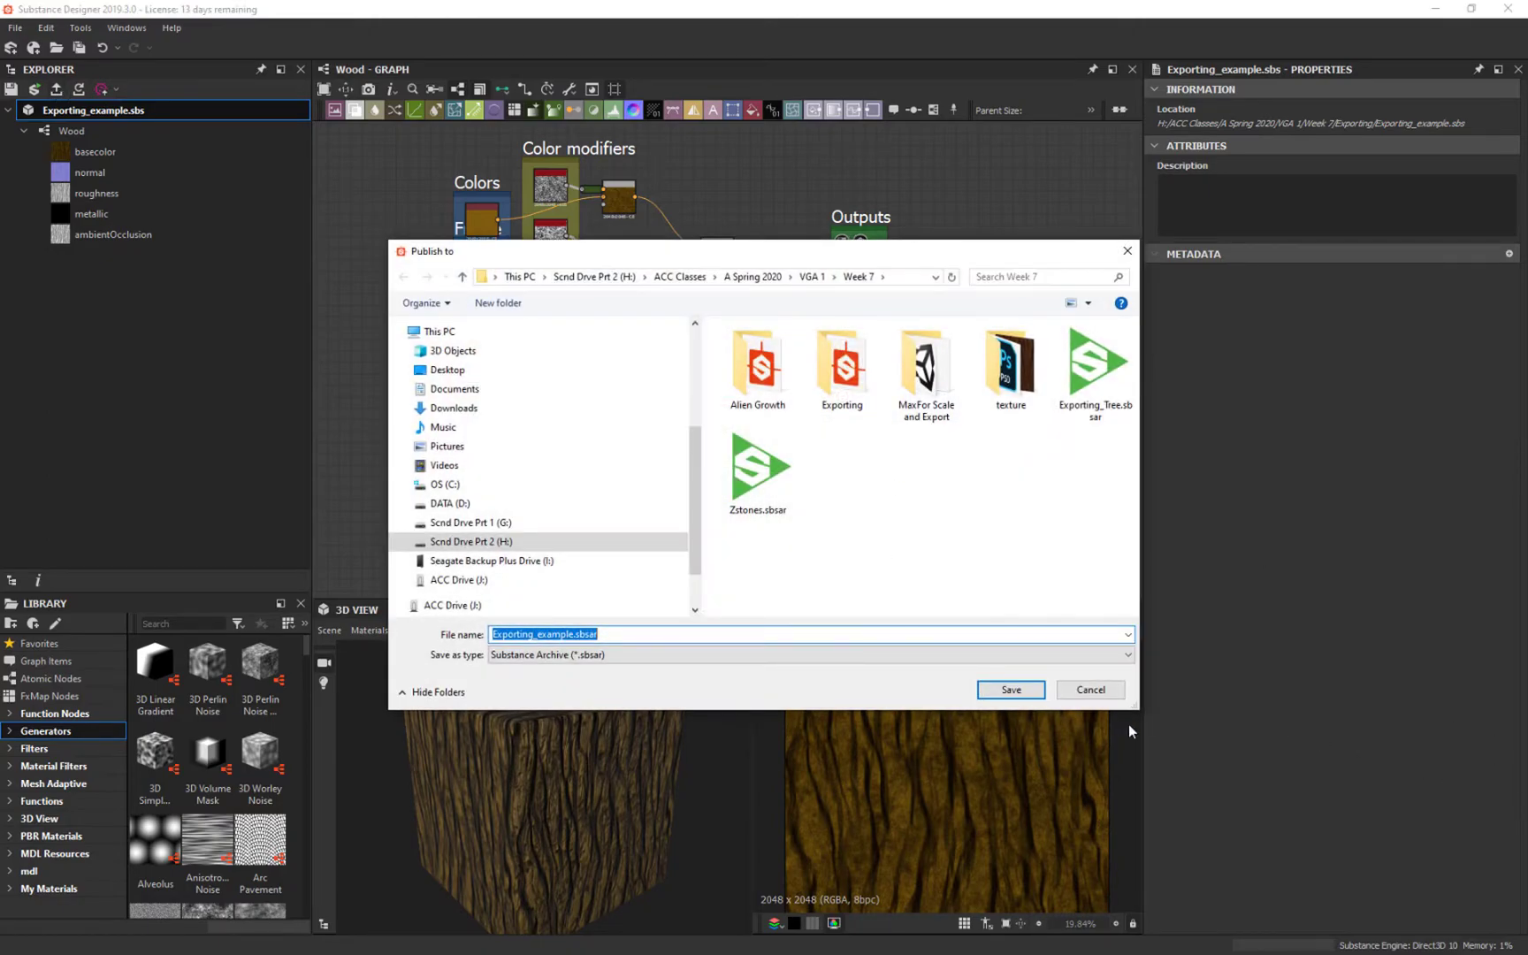
click(1091, 689)
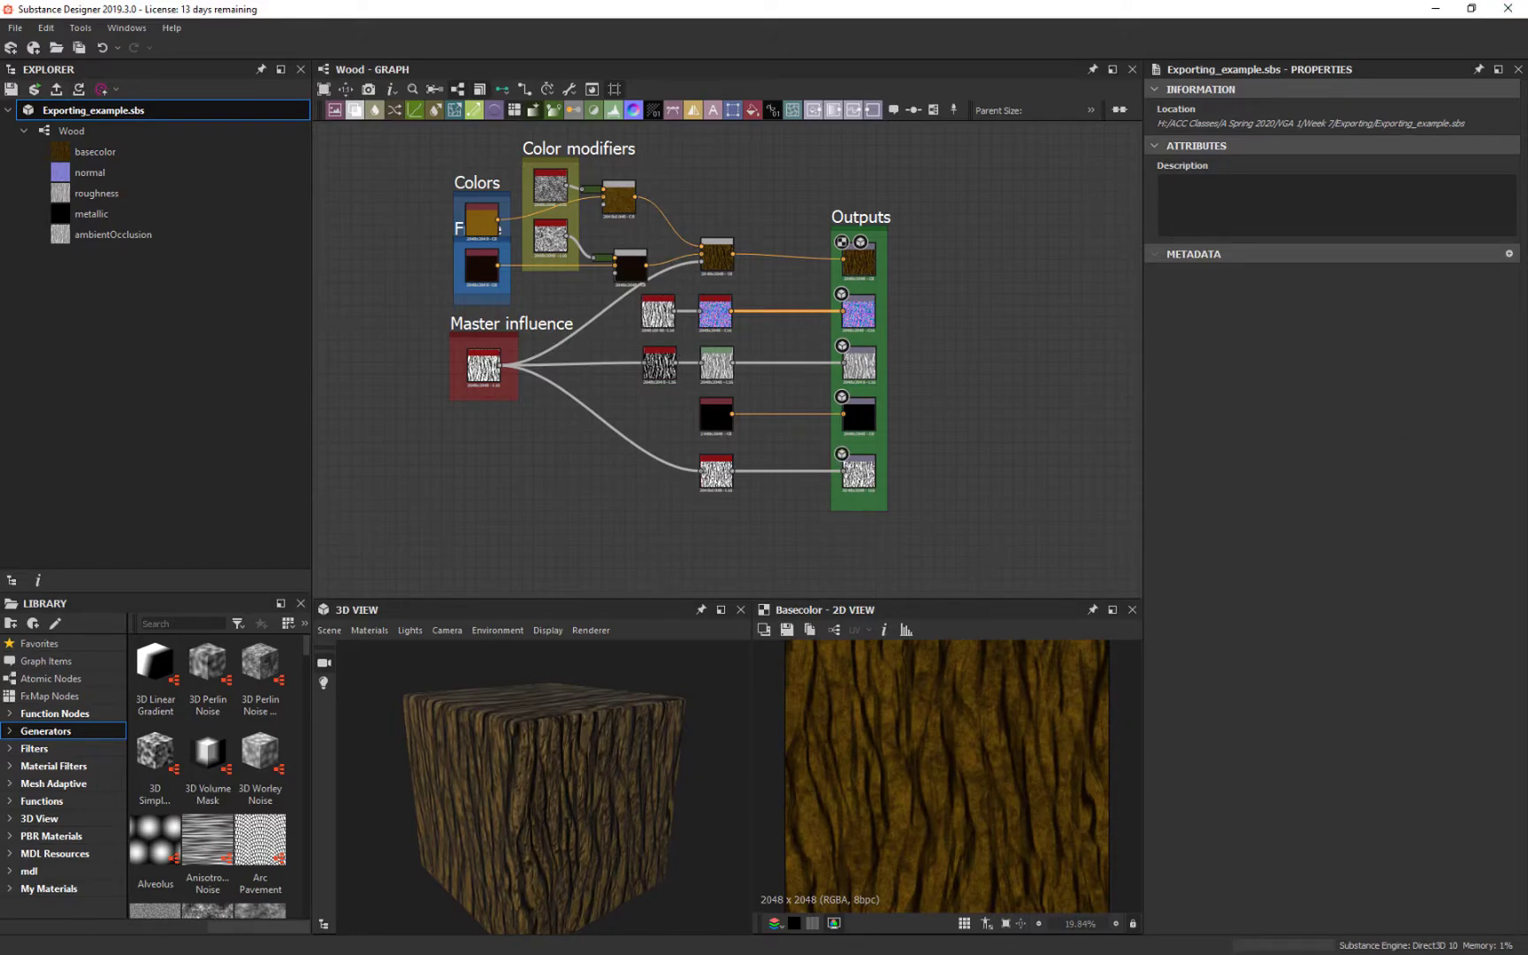
Step: Switch to Substance Painter and inspect the details of the purple Wood material in the shelf
key(alt+Tab)
mouse_move(760, 494)
alt+mouse_down()
mouse_move(340, 274)
mouse_move(386, 443)
mouse_move(390, 554)
alt+mouse_up()
right_click(442, 906)
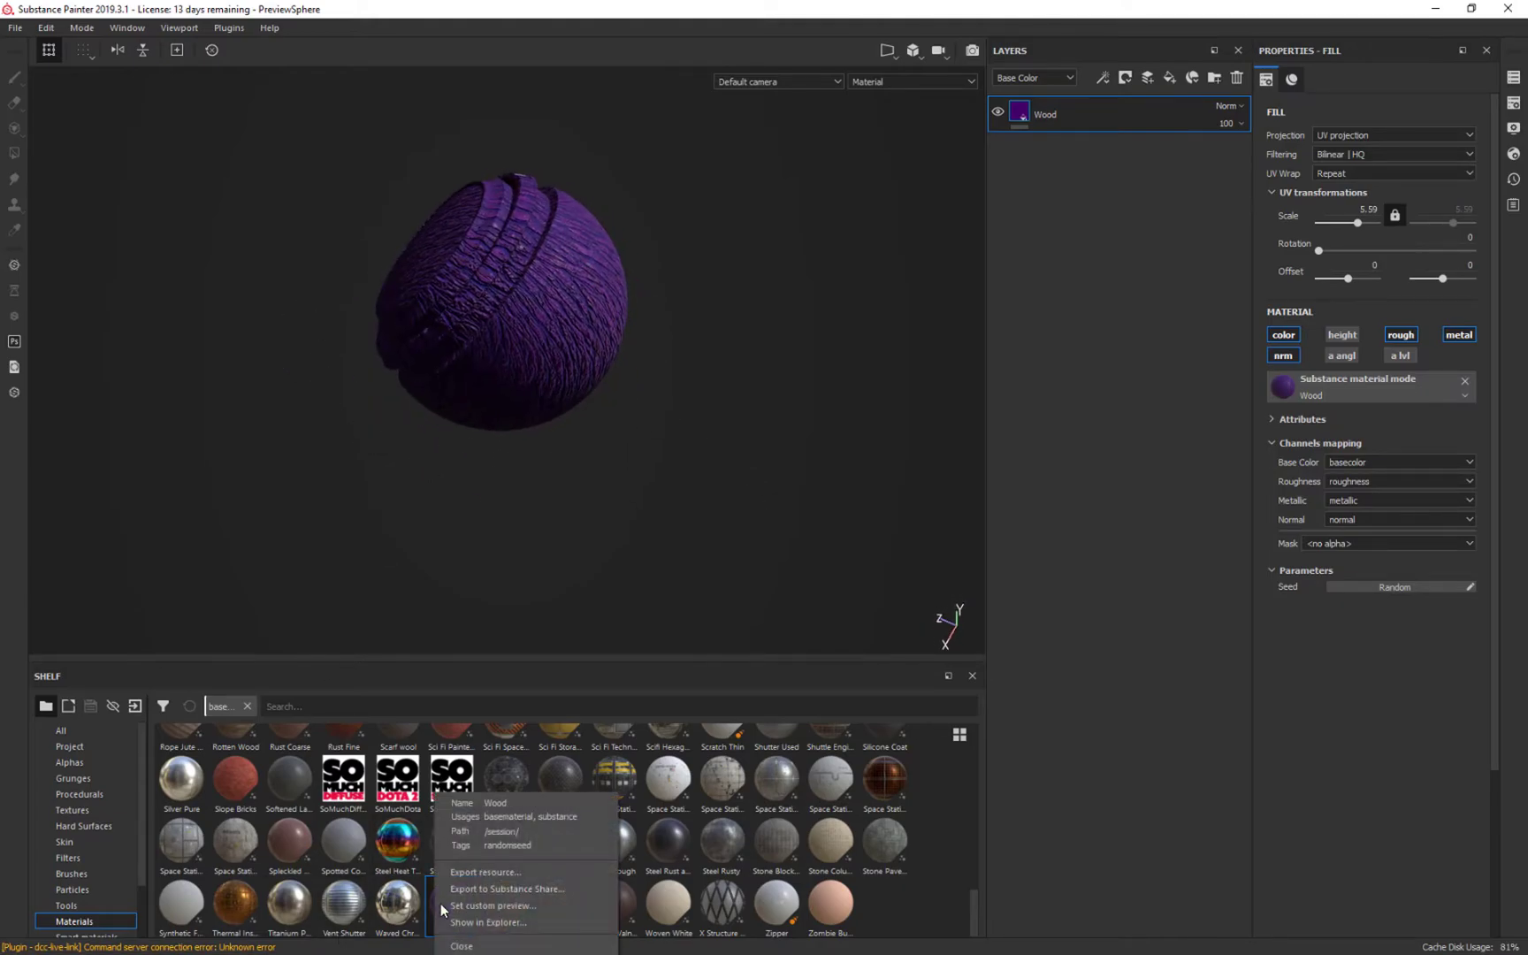
click(133, 570)
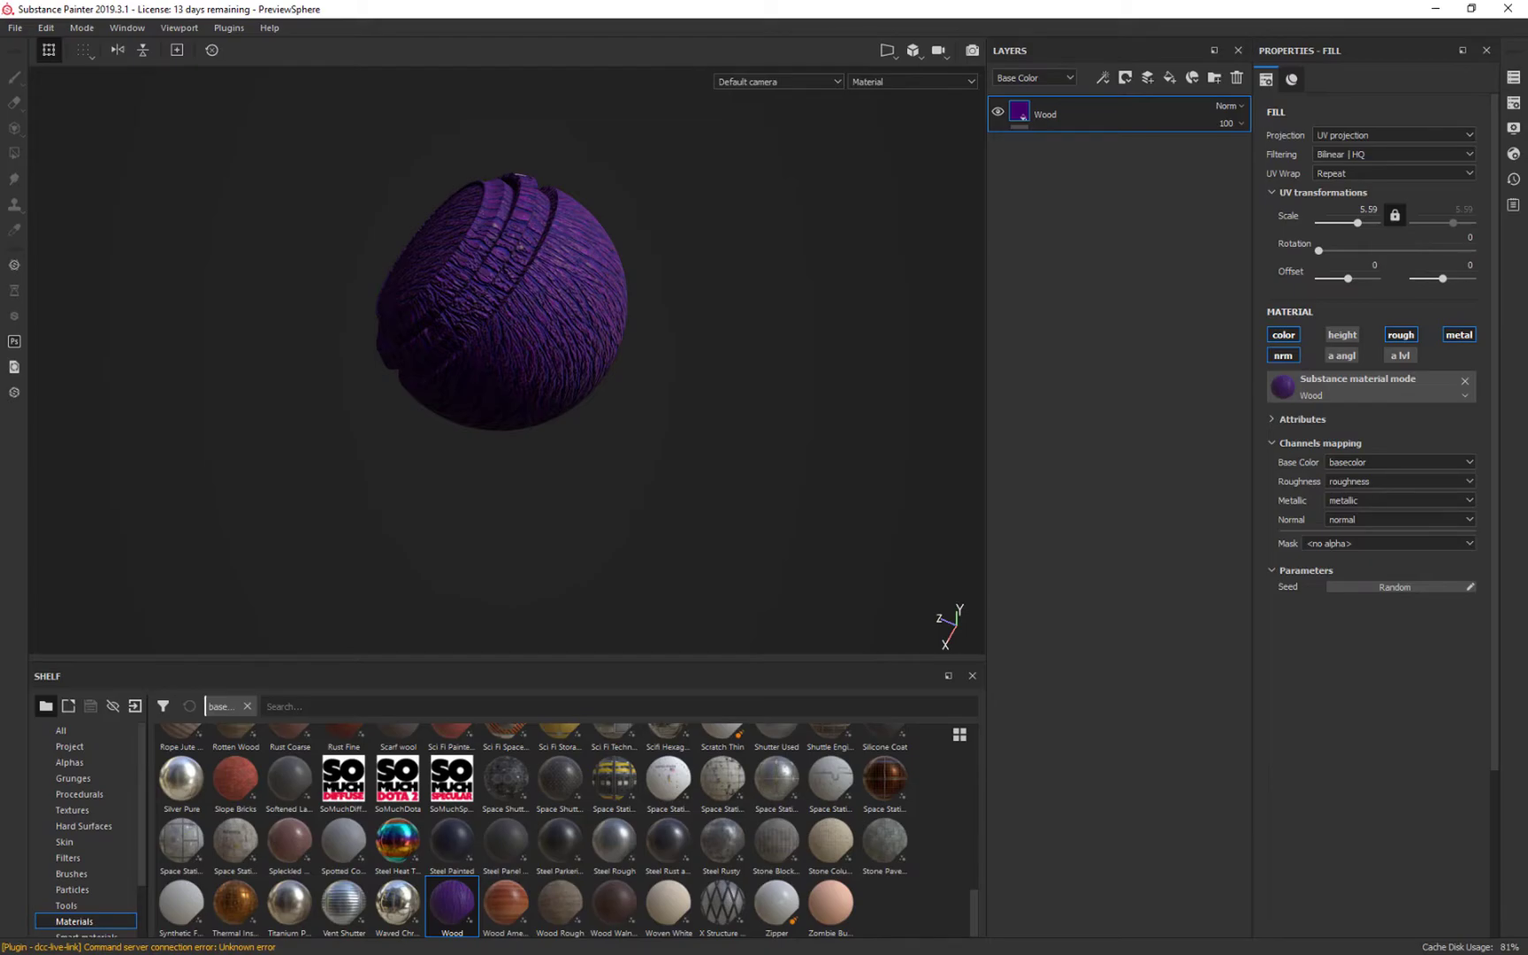
Step: Import Exporting_Tree.sbsar from its folder into the current session as a basematerial
key(alt+Tab)
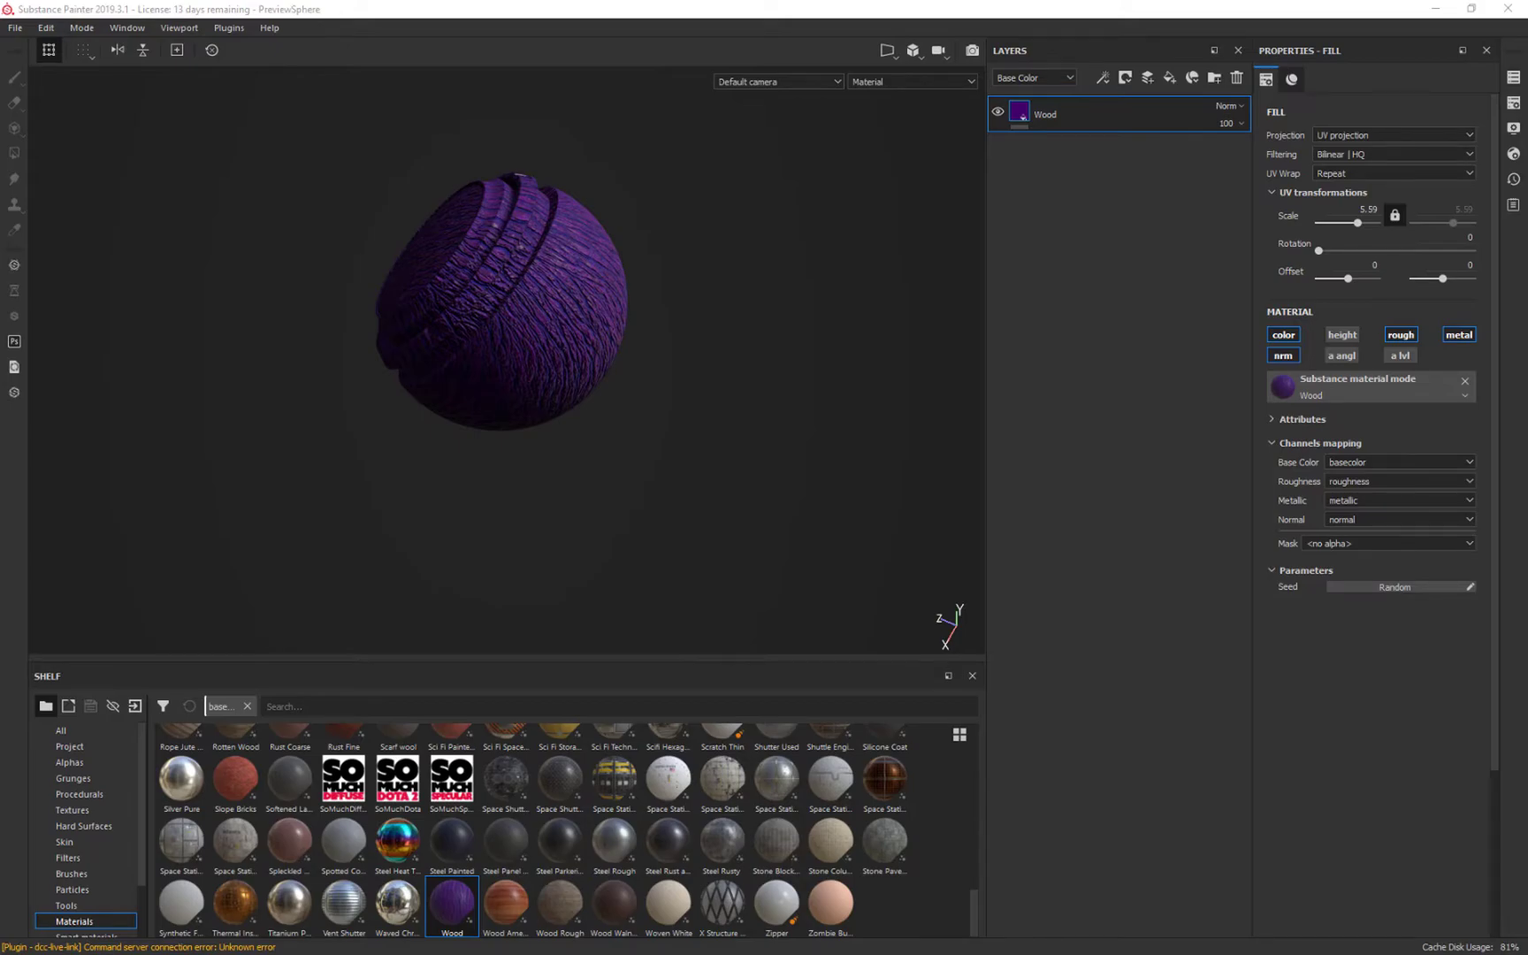
drag(320, 394, 766, 578)
drag(373, 954, 917, 896)
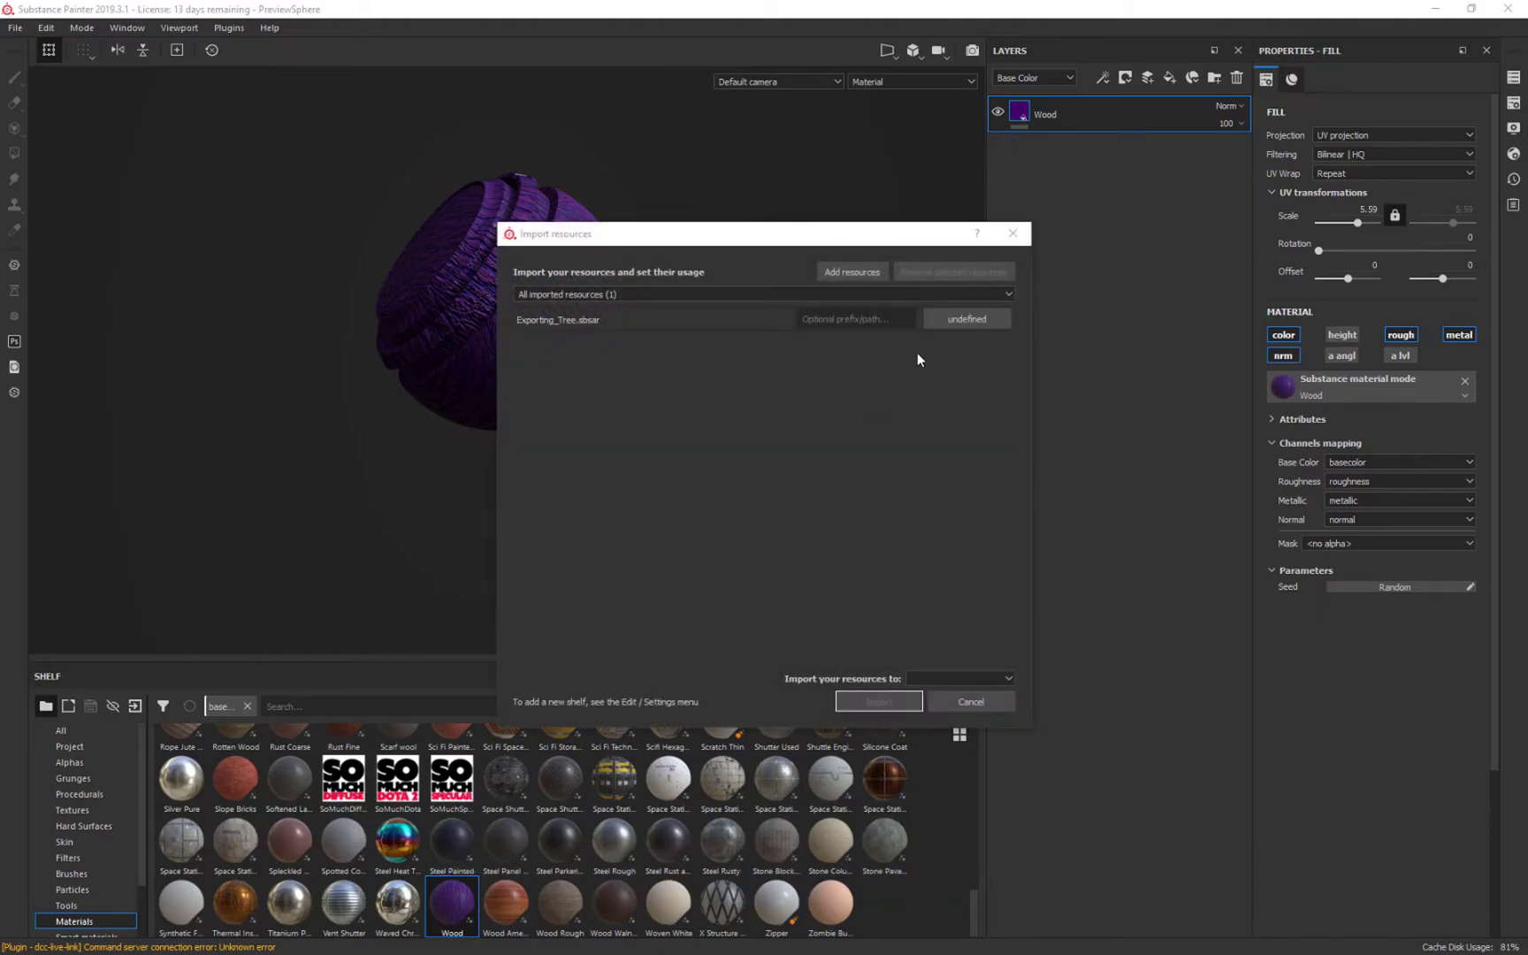
click(983, 320)
click(1041, 342)
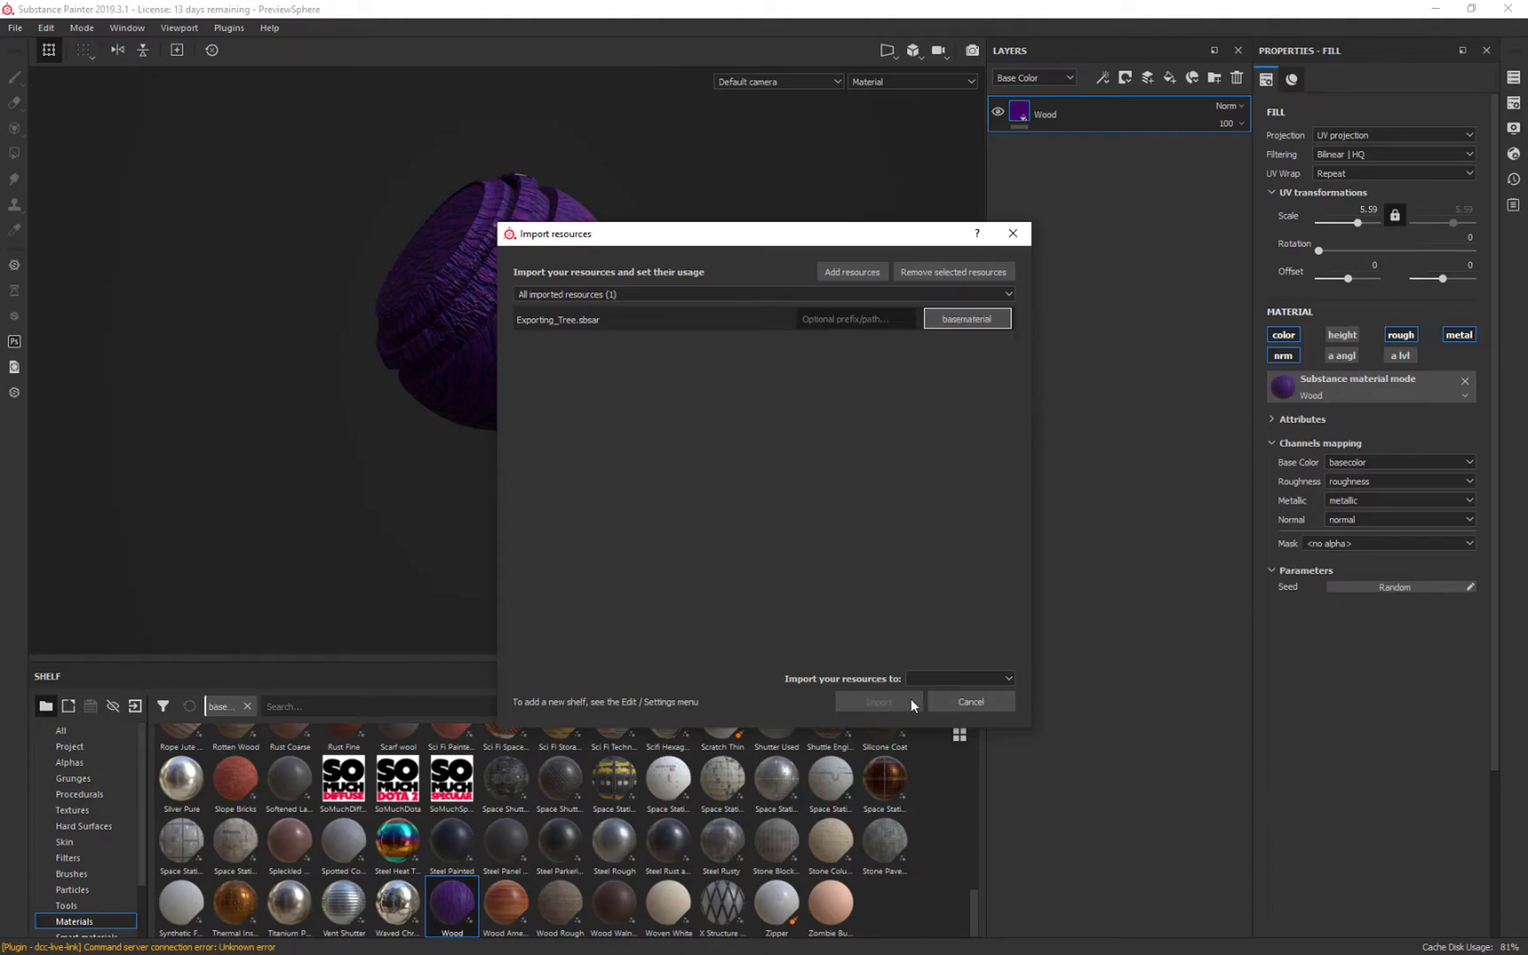
click(960, 679)
click(958, 689)
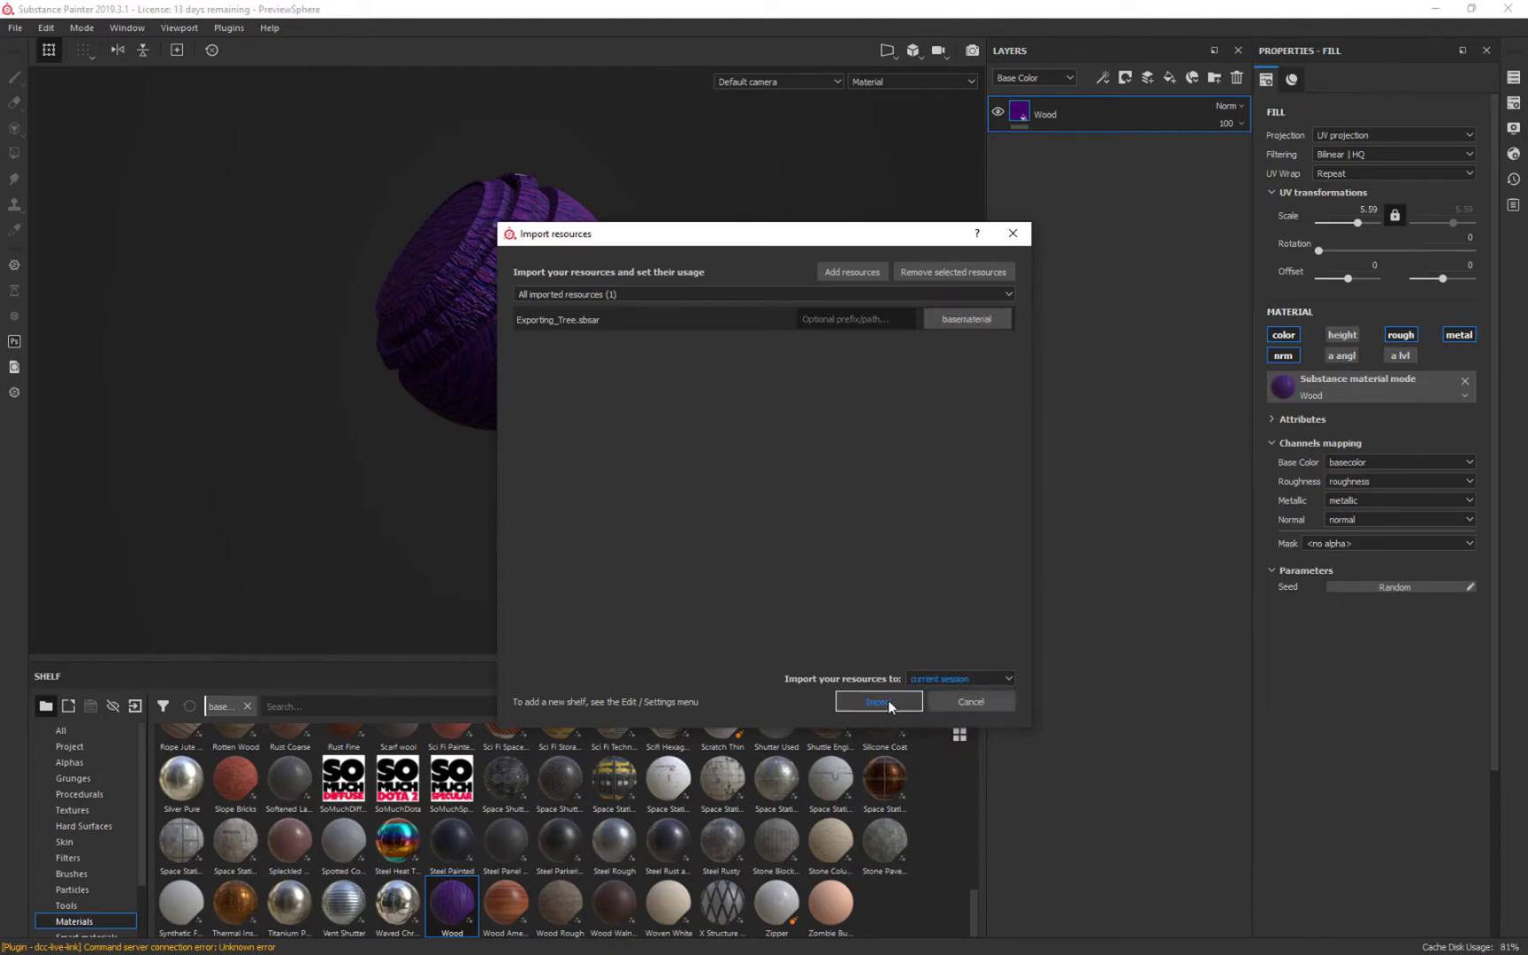
click(879, 701)
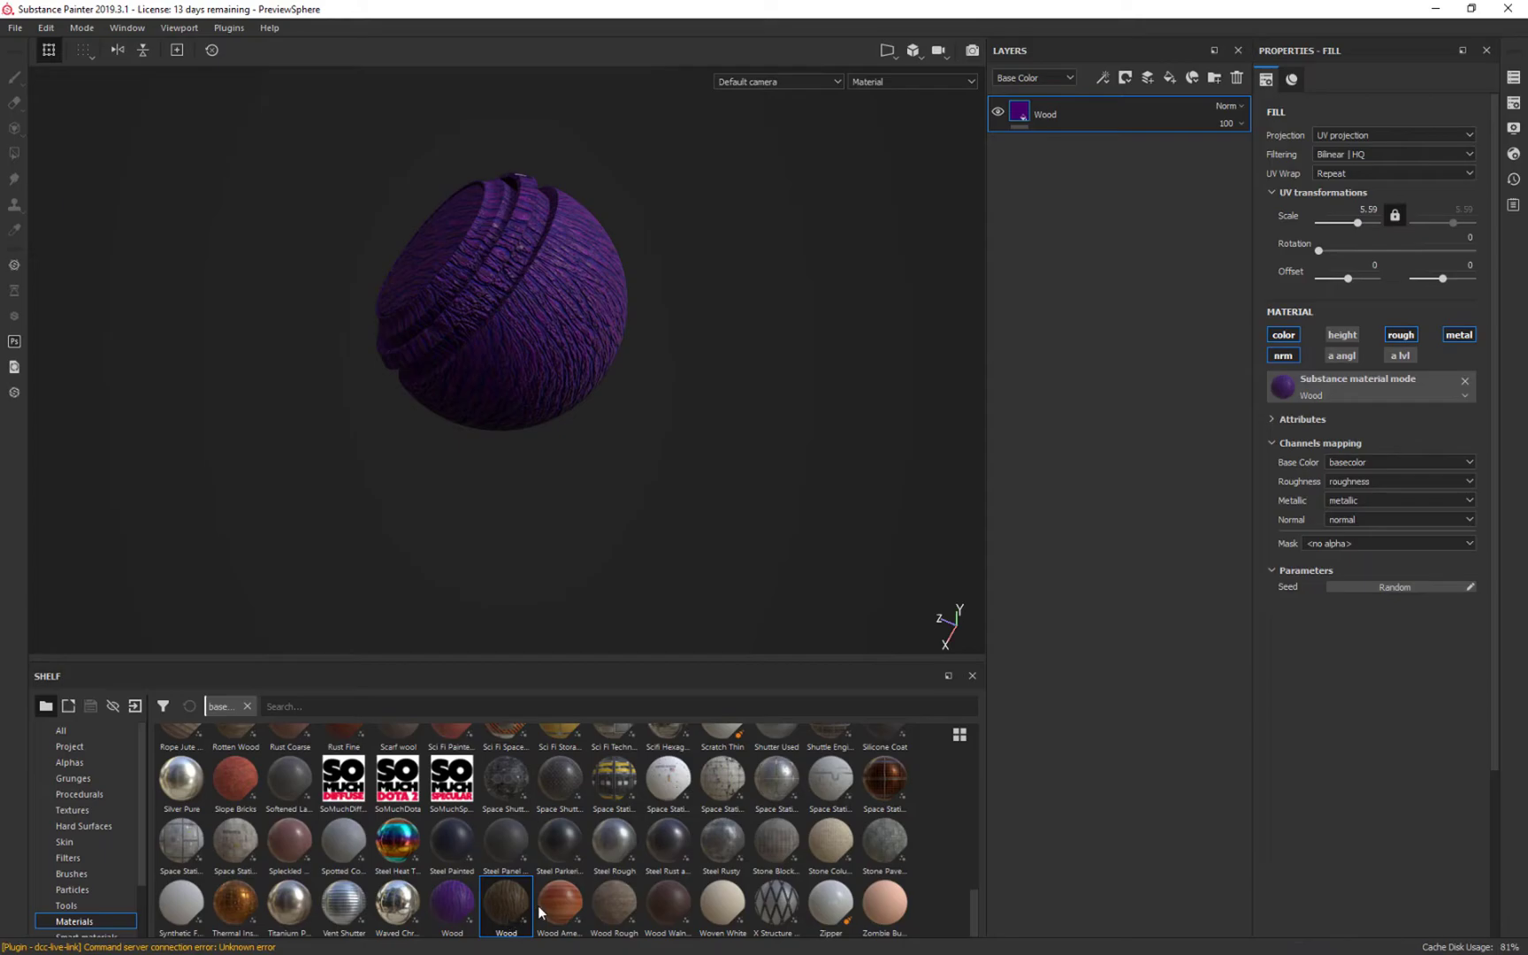
Step: Apply the newly imported Wood material to the preview sphere and recolor TreeOuterBark purple (RGB 0.334, 0.056, 0.494) and TreeInnerBark orange
drag(509, 915, 478, 301)
alt+drag(602, 273, 618, 360)
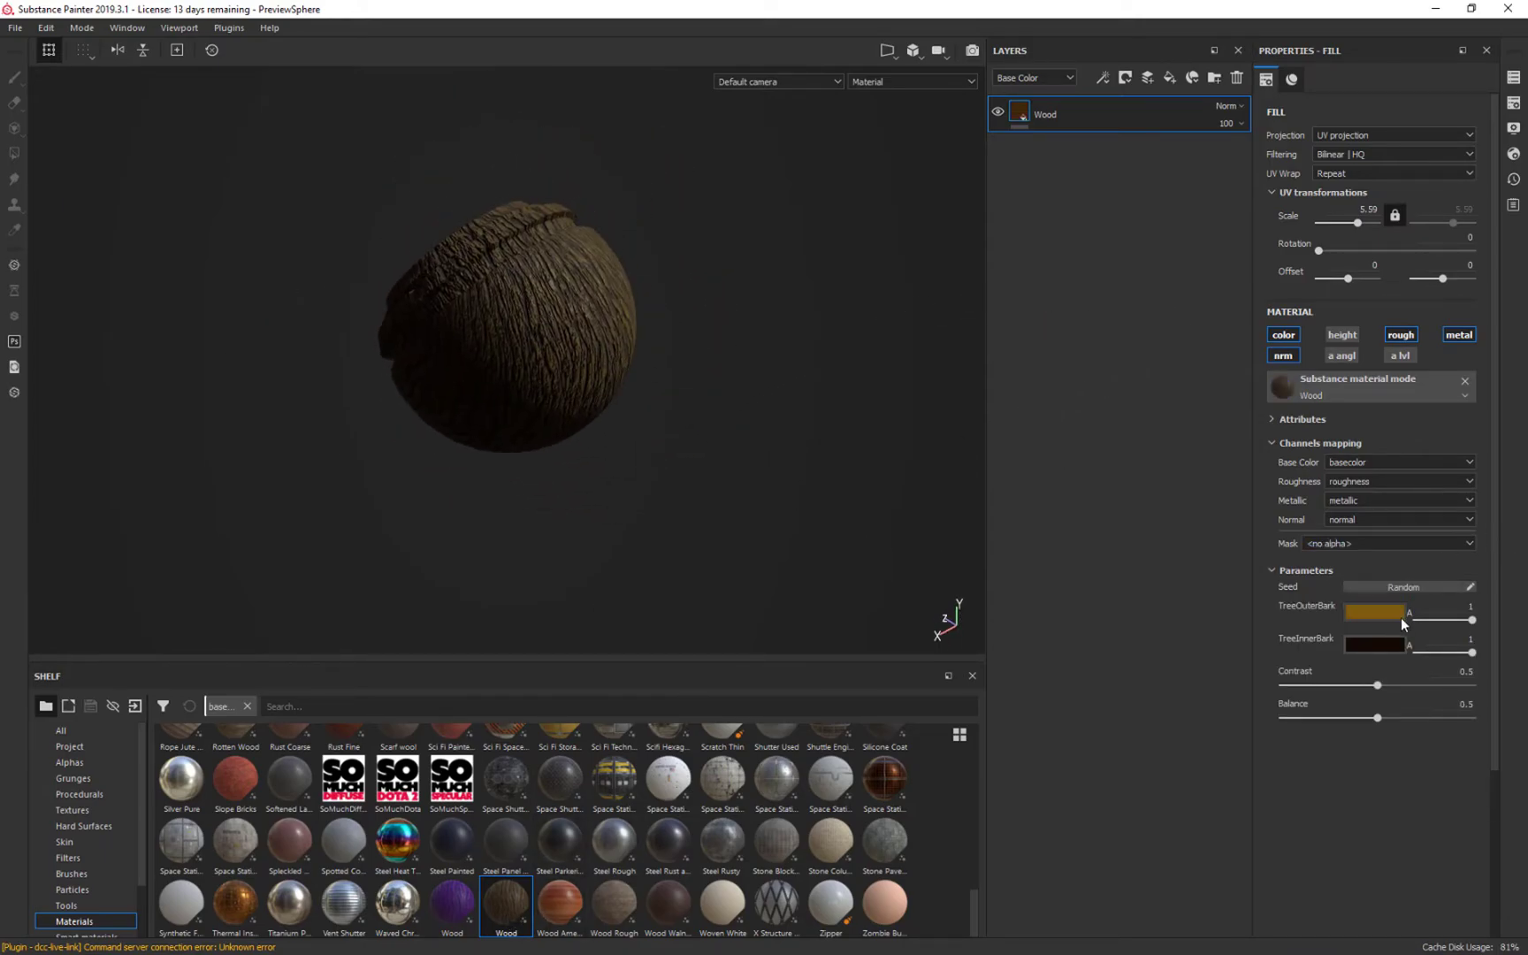
click(1376, 614)
click(1446, 681)
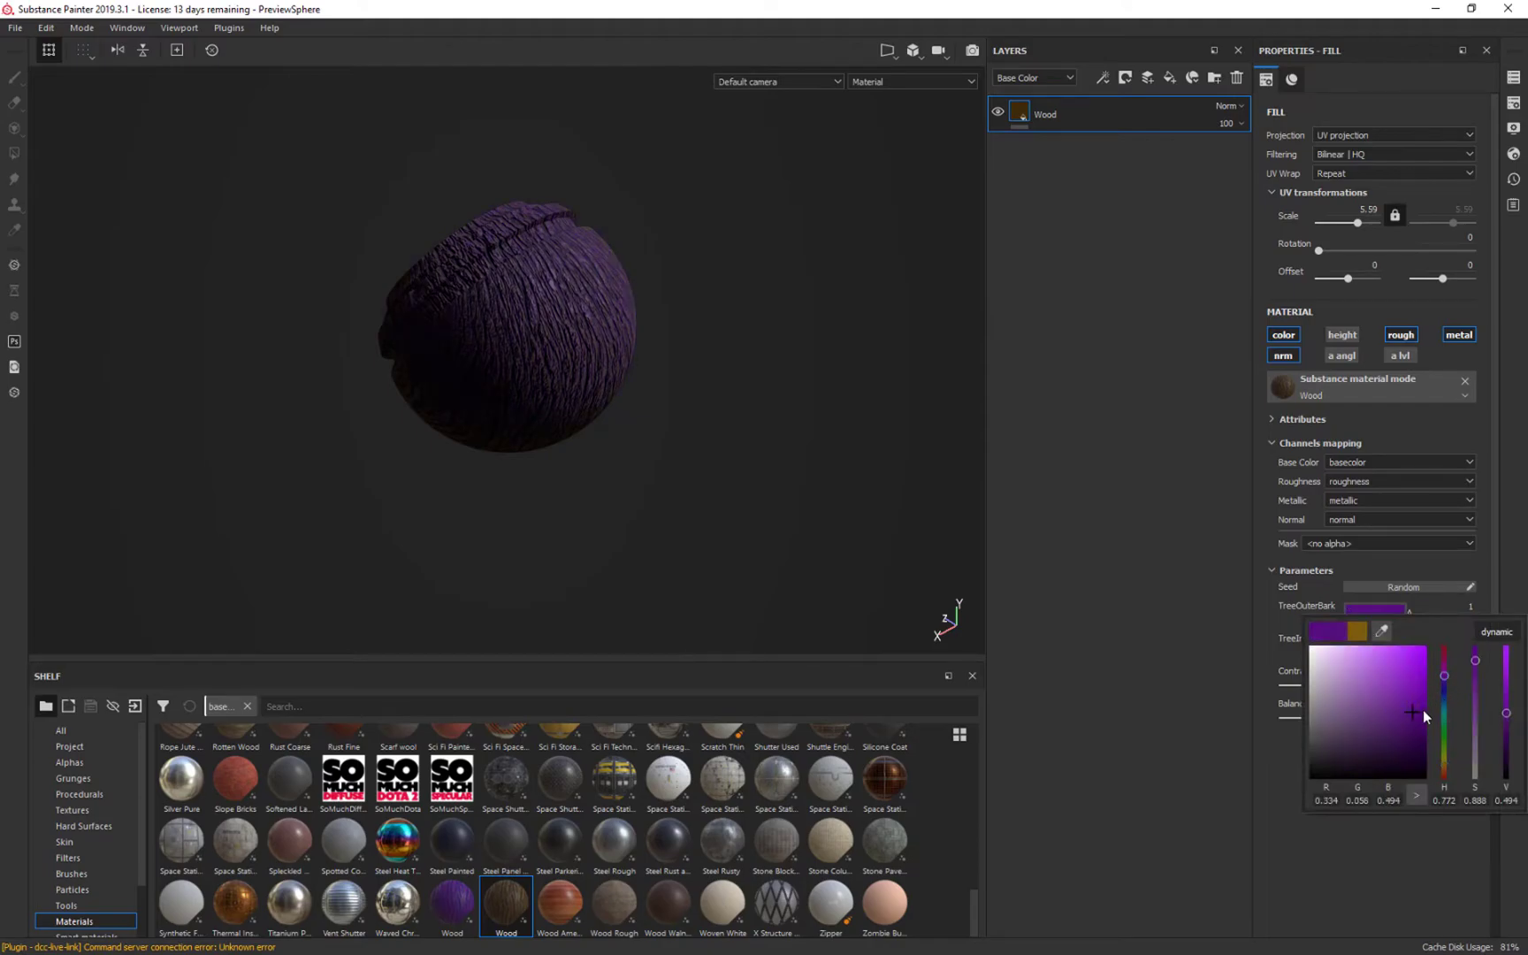
click(1439, 606)
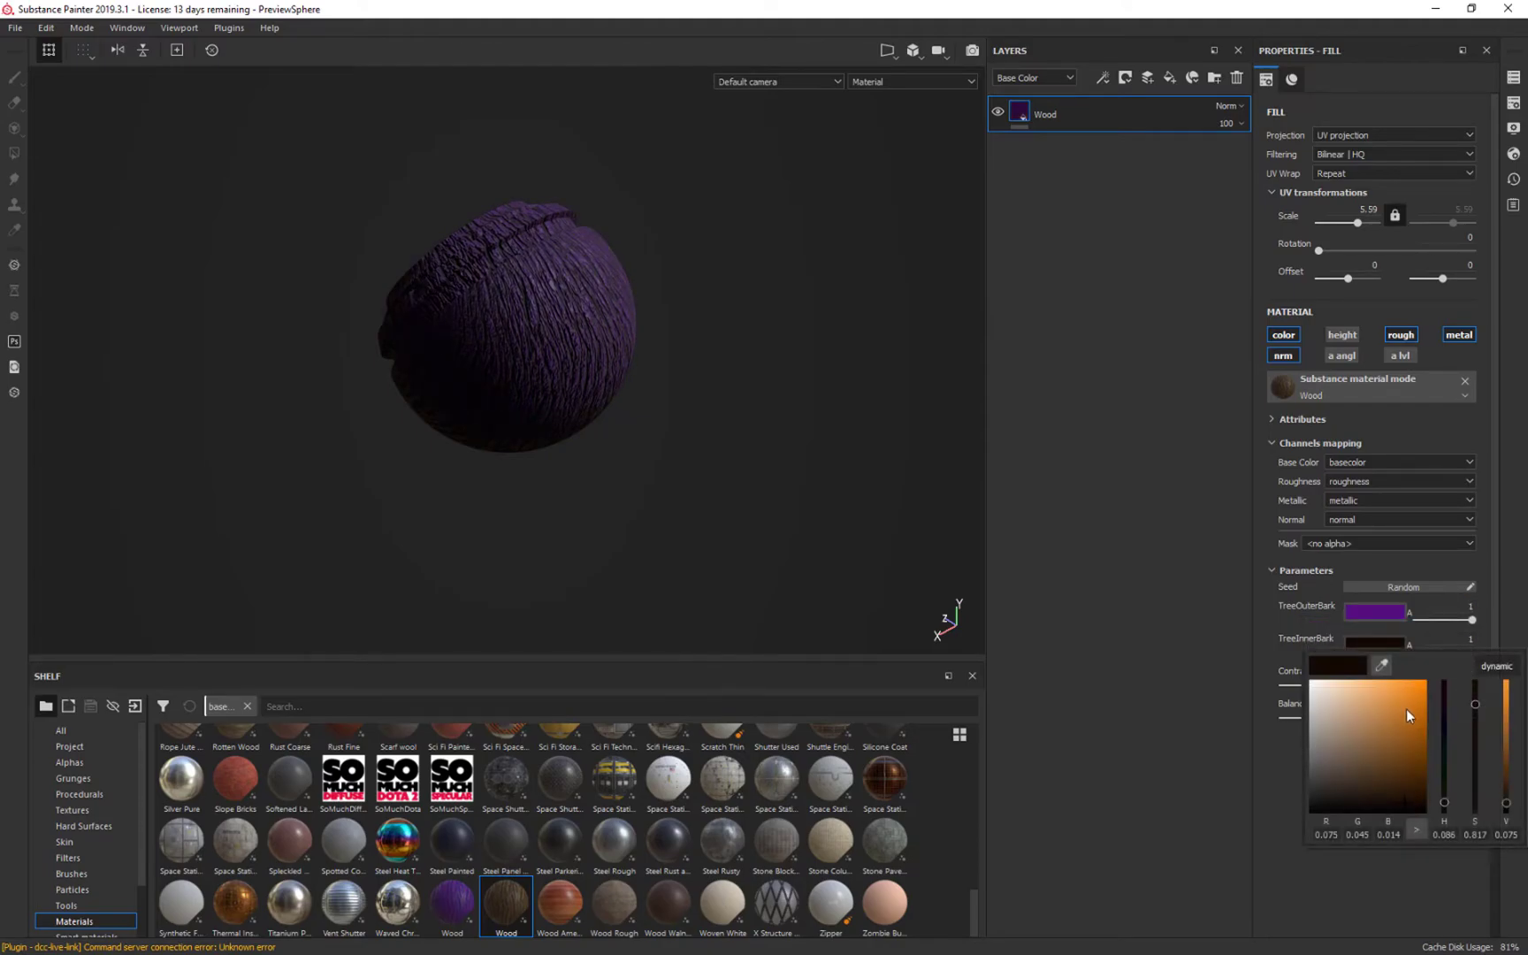
click(1426, 726)
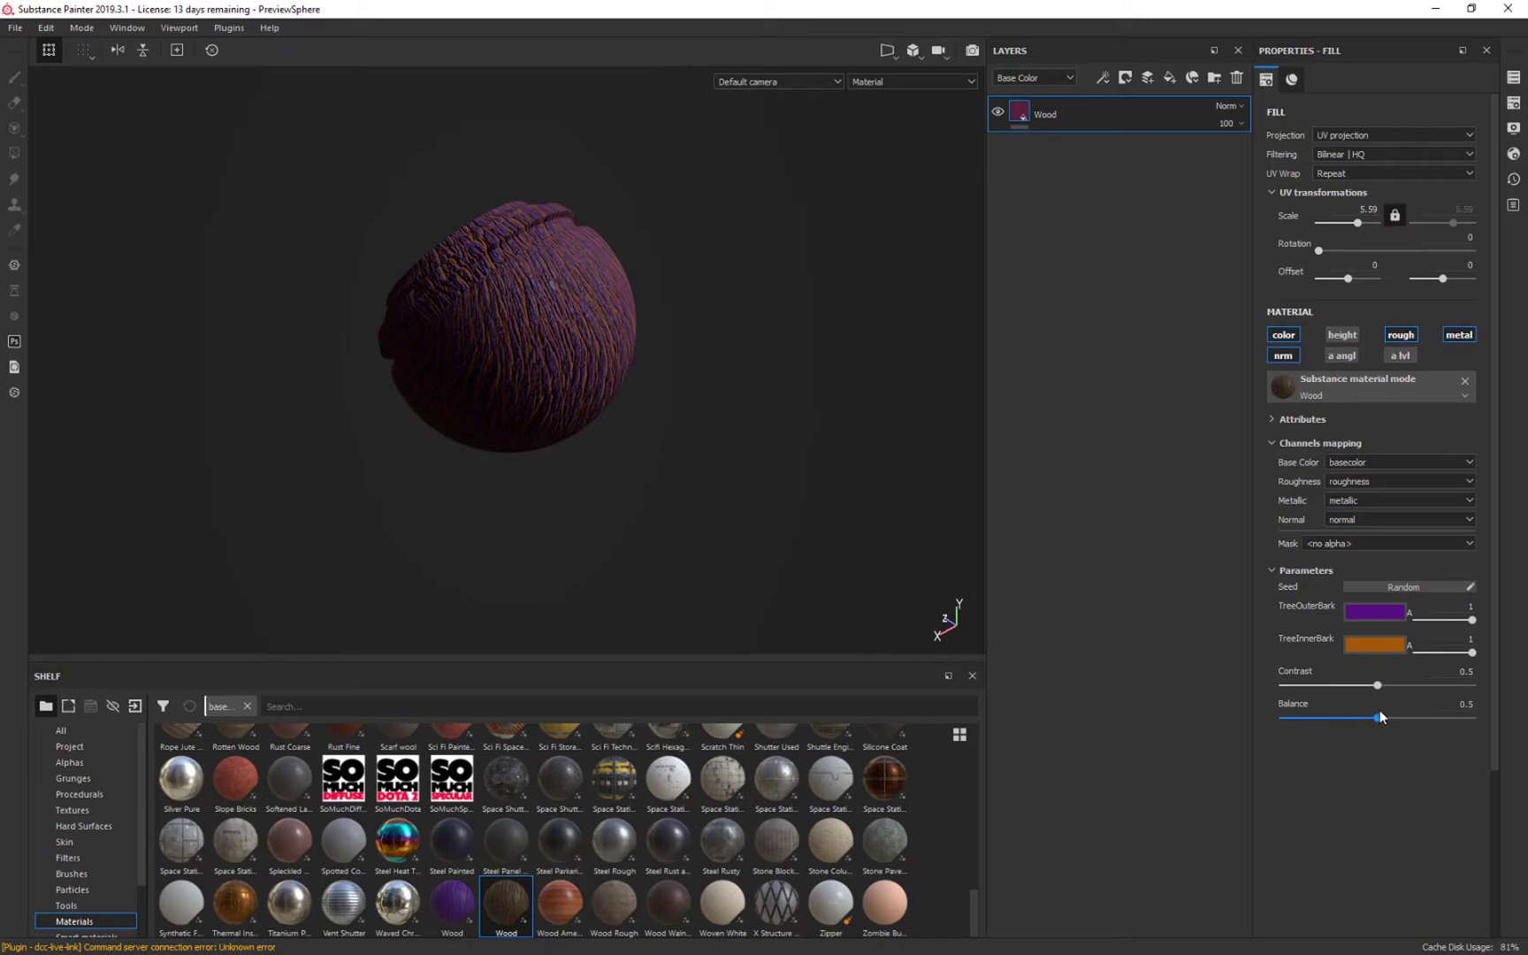
Step: Set the Wood material's Balance to 0.68 and its Contrast to 0.67
mouse_move(1379, 717)
mouse_down()
mouse_move(1302, 724)
mouse_move(1405, 731)
mouse_up()
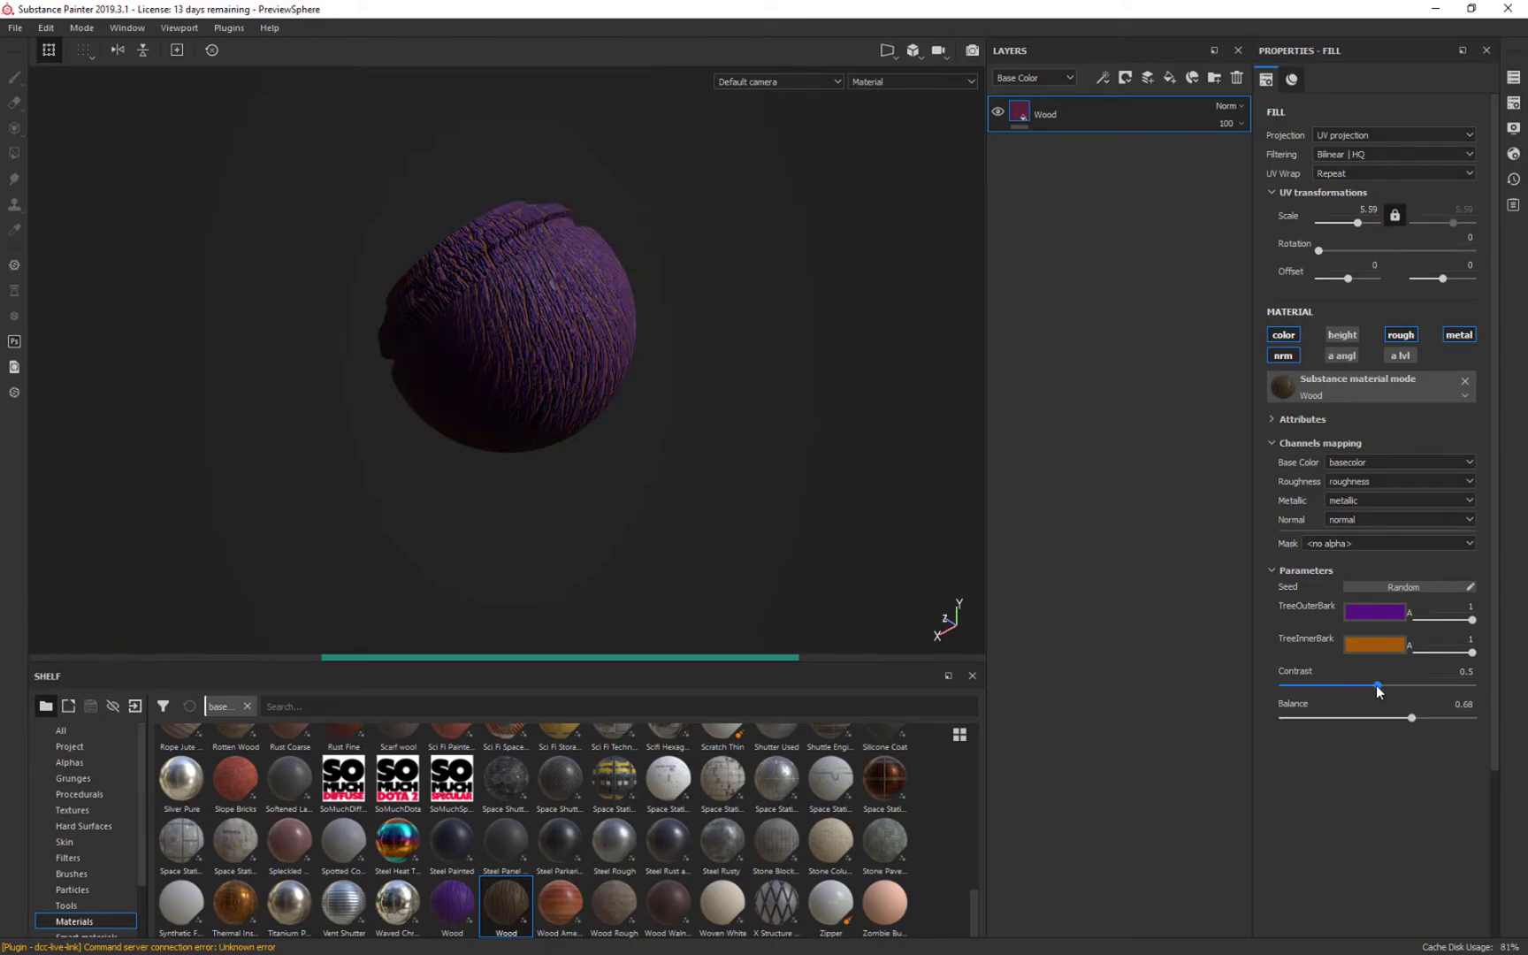
click(1324, 685)
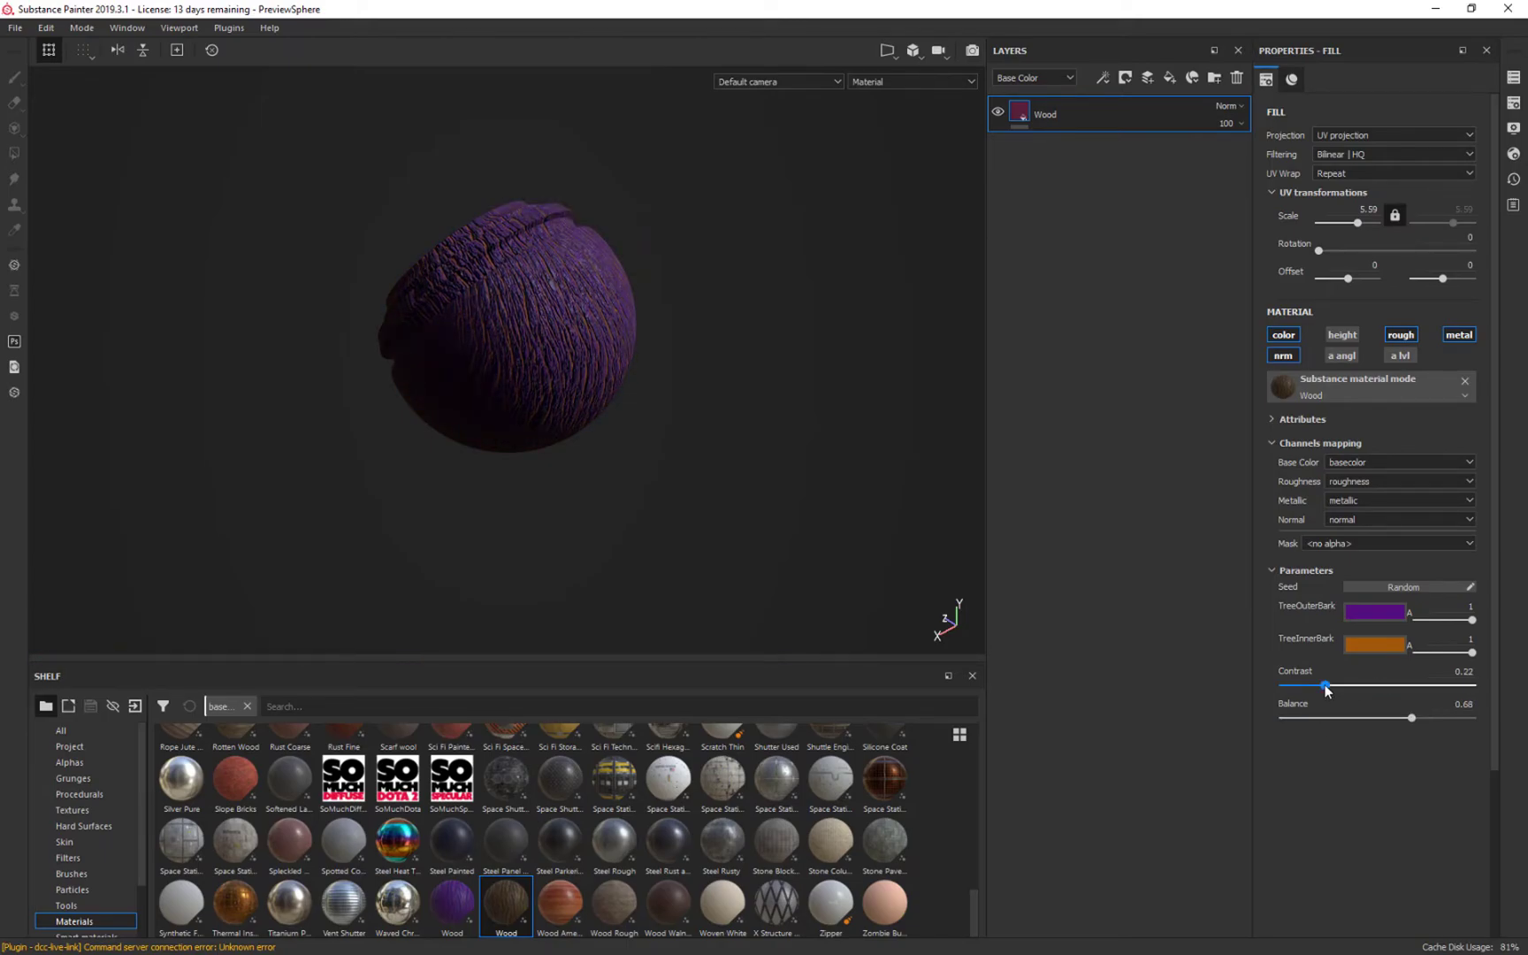
click(1460, 686)
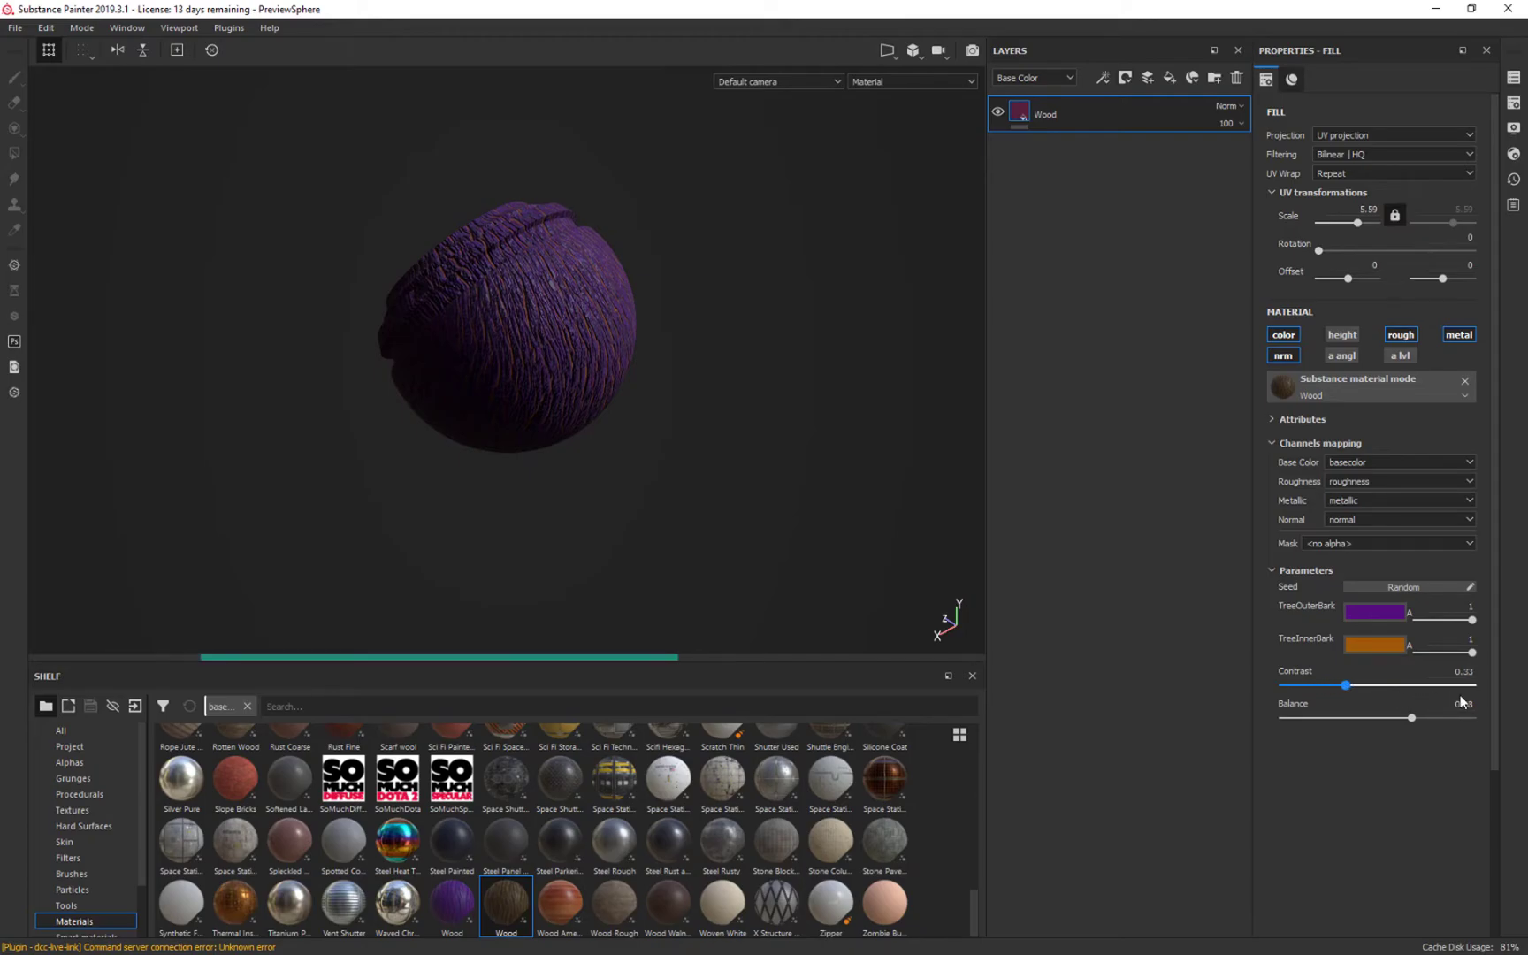
click(1407, 686)
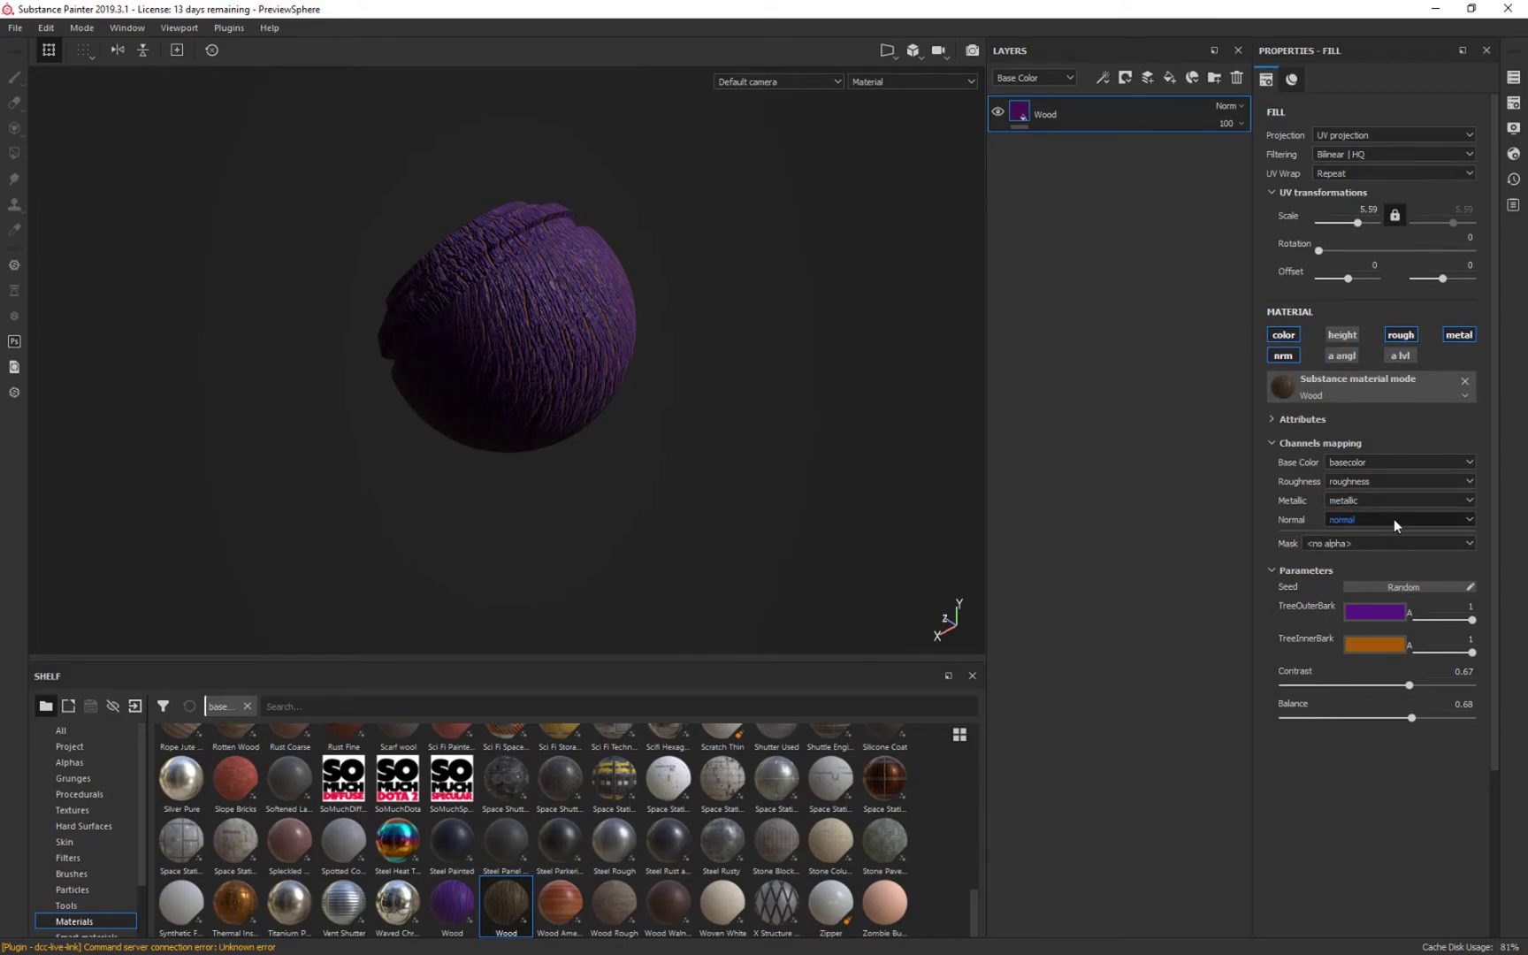
Step: Examine the recolored wood from several sides of the preview sphere and switch to the OGMellonScene project in Unity
alt+drag(688, 530, 659, 375)
alt+drag(611, 476, 760, 442)
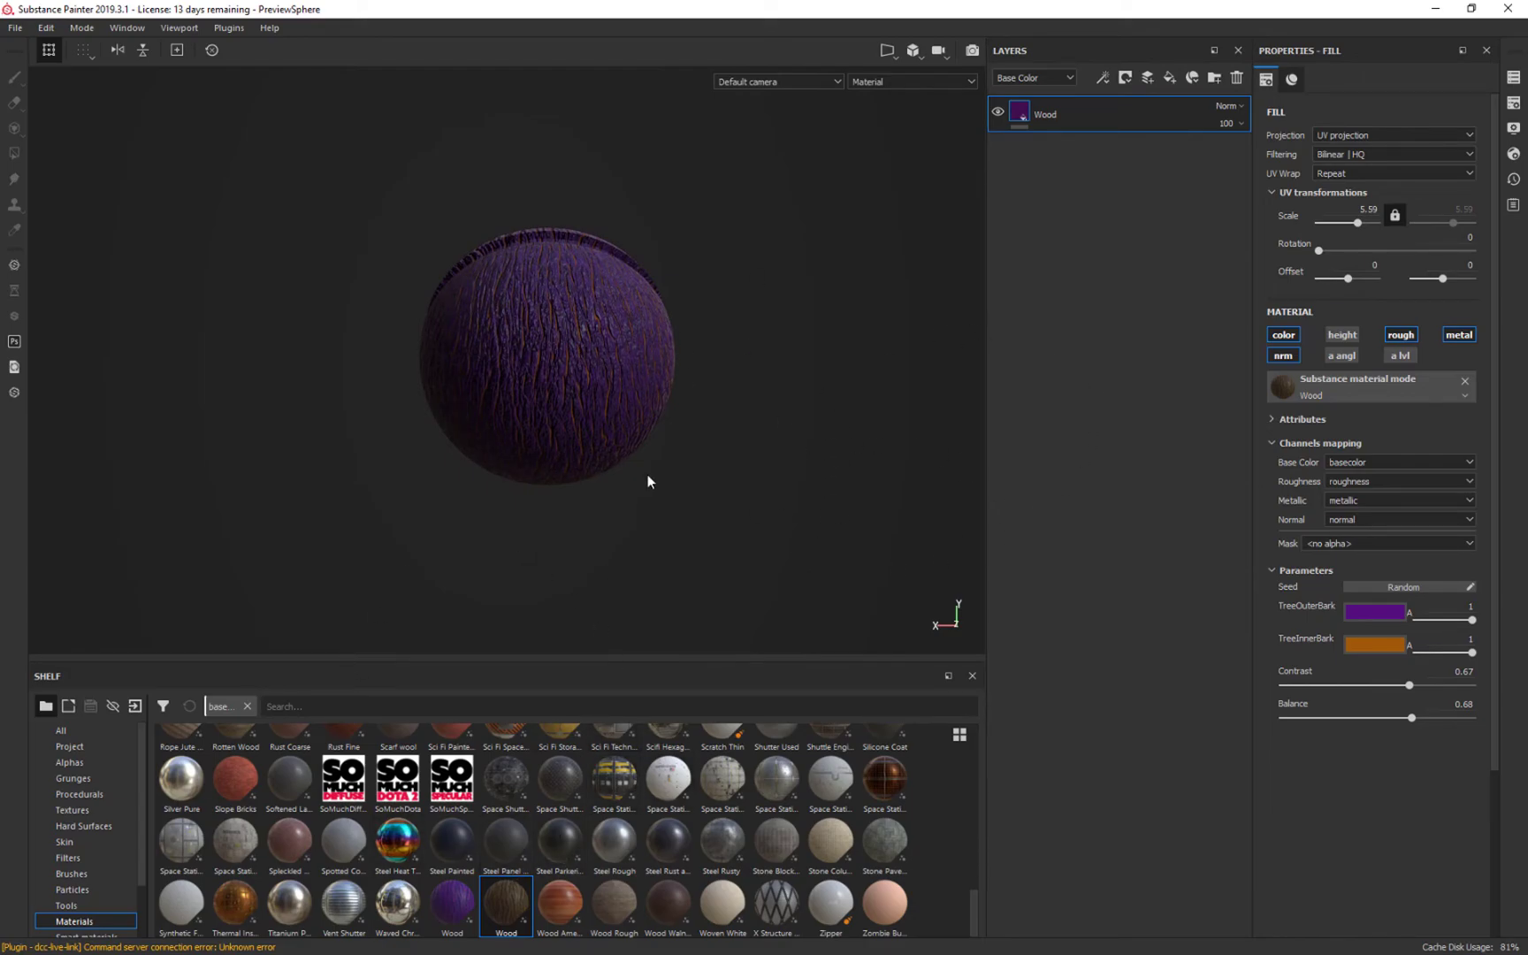
alt+drag(819, 478, 420, 378)
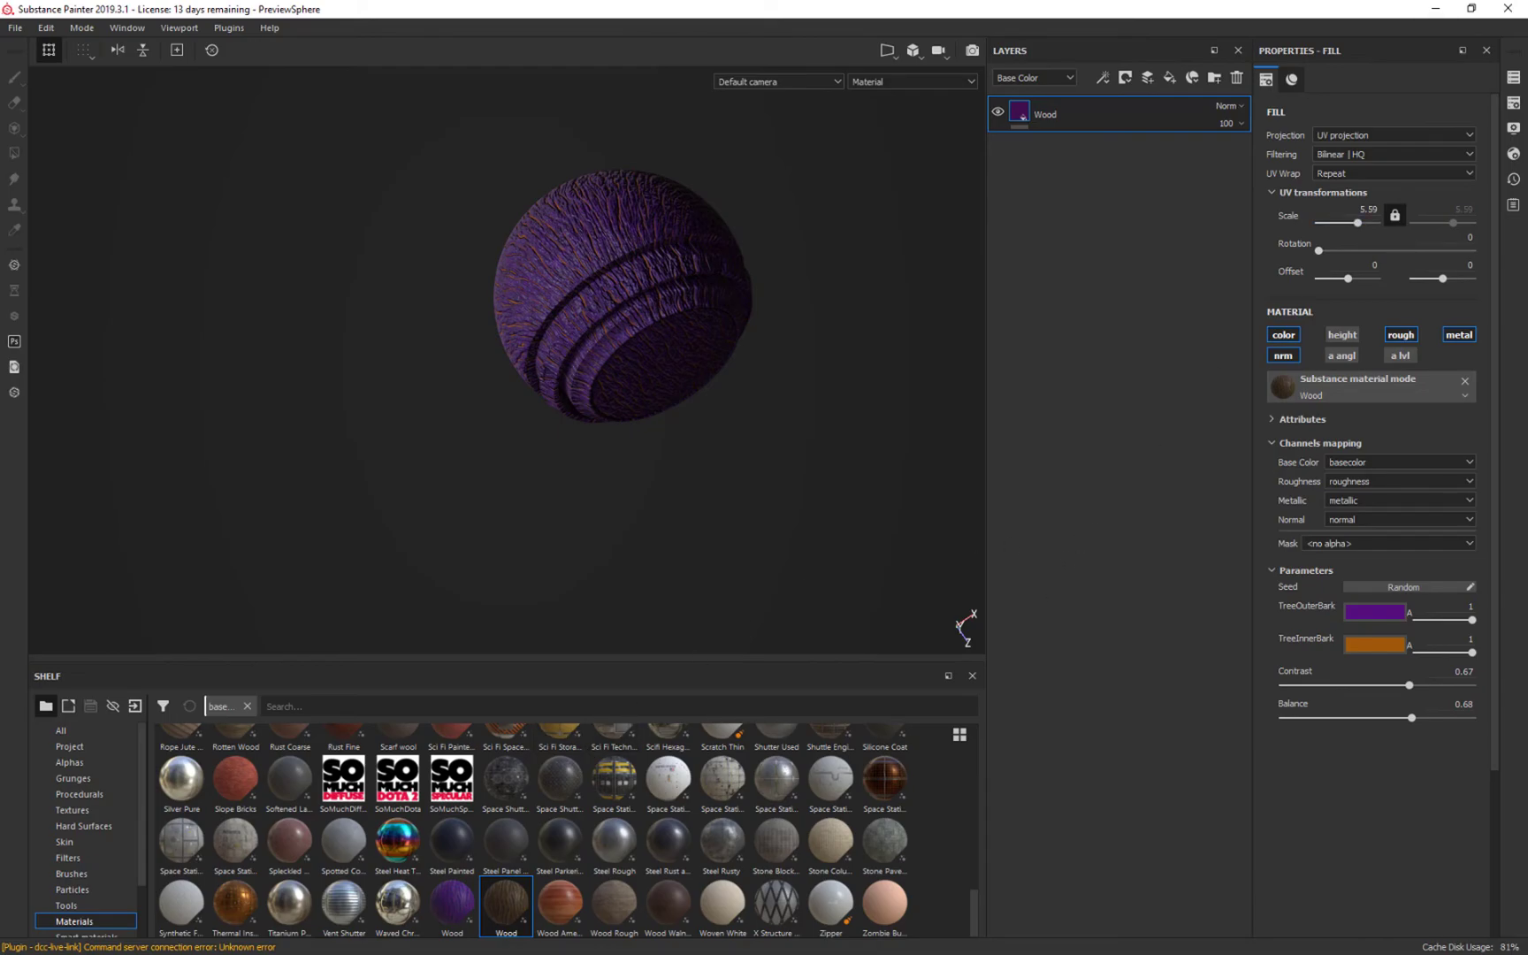
key(alt+Tab)
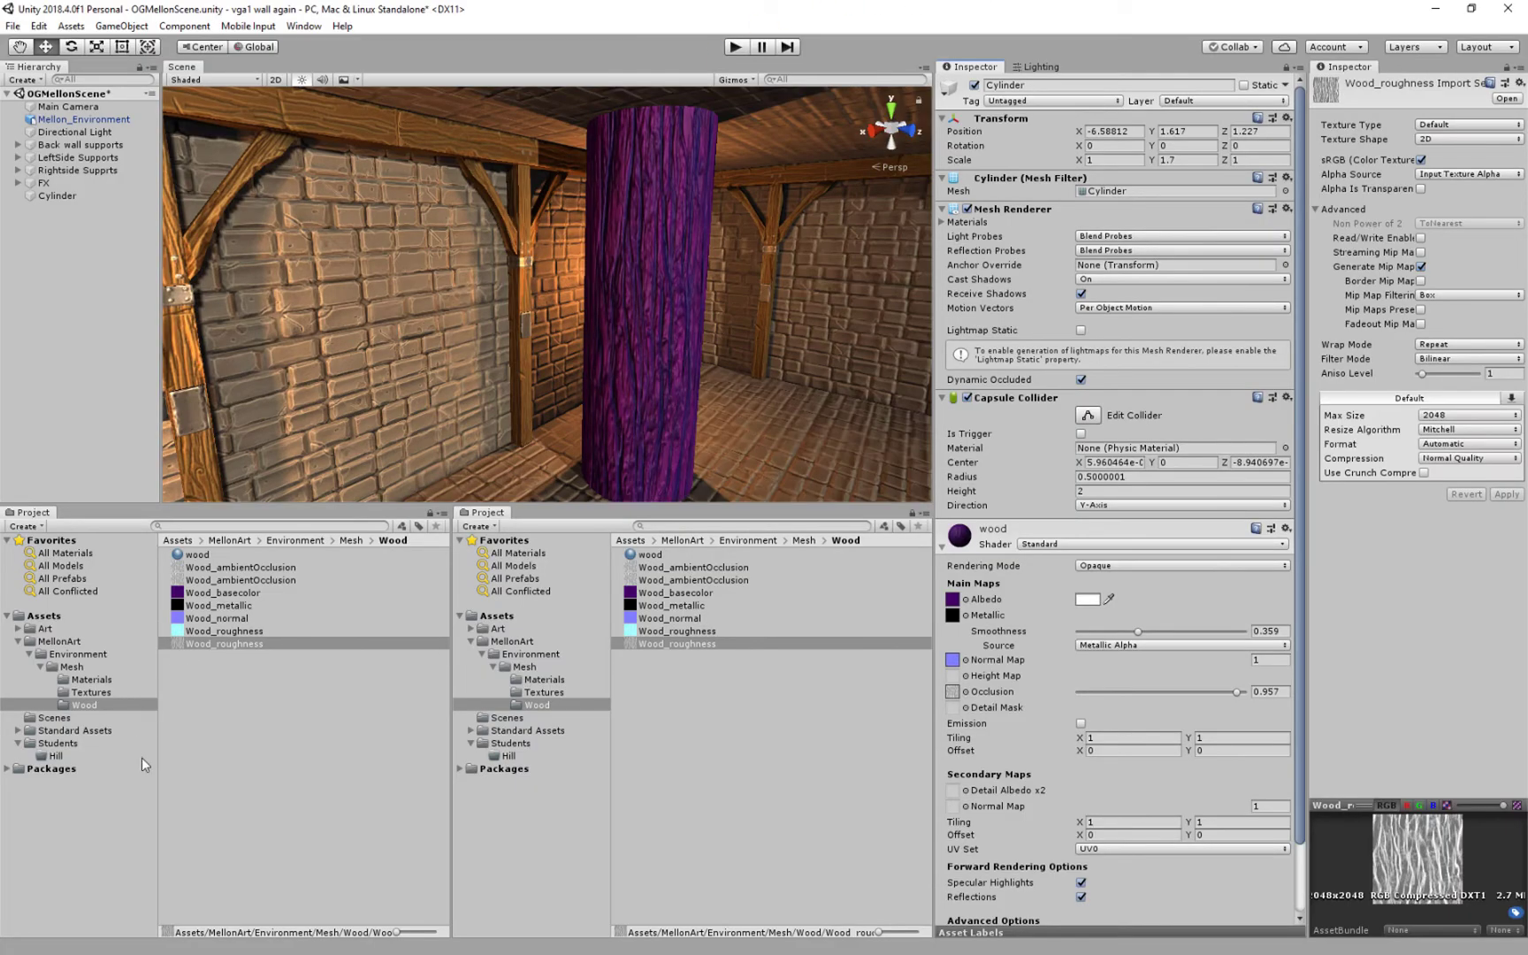